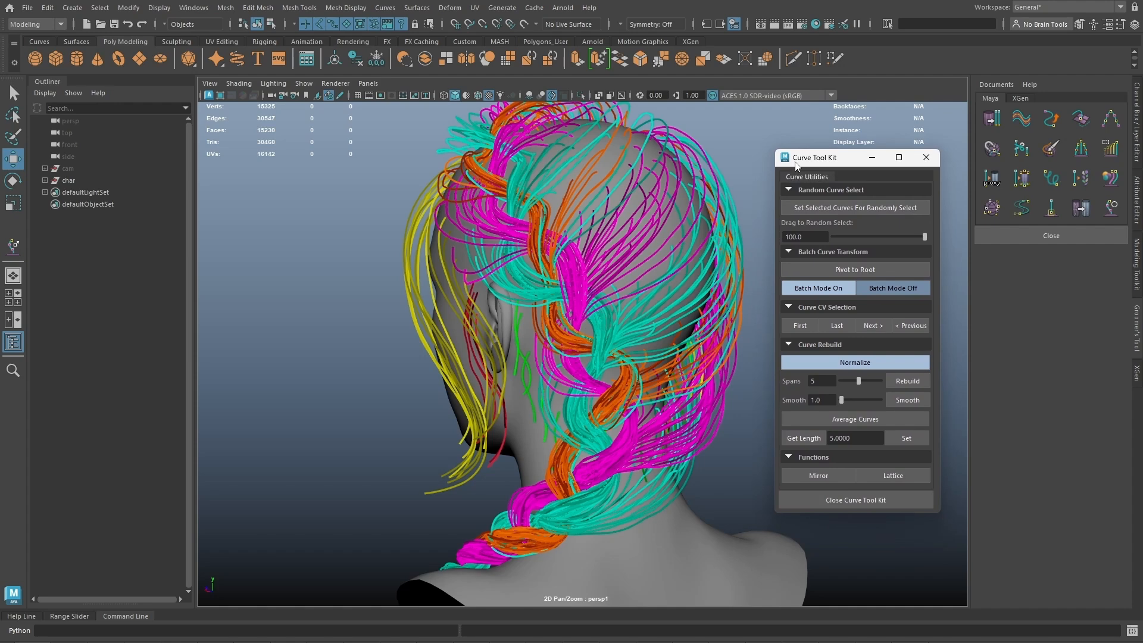
Step: Dock the Curve Tool Kit in the side panel and randomly select hair curves at a value of 46.4
{"action": "left_click_drag", "start_coordinate": [798, 162], "coordinate": [1091, 605]}
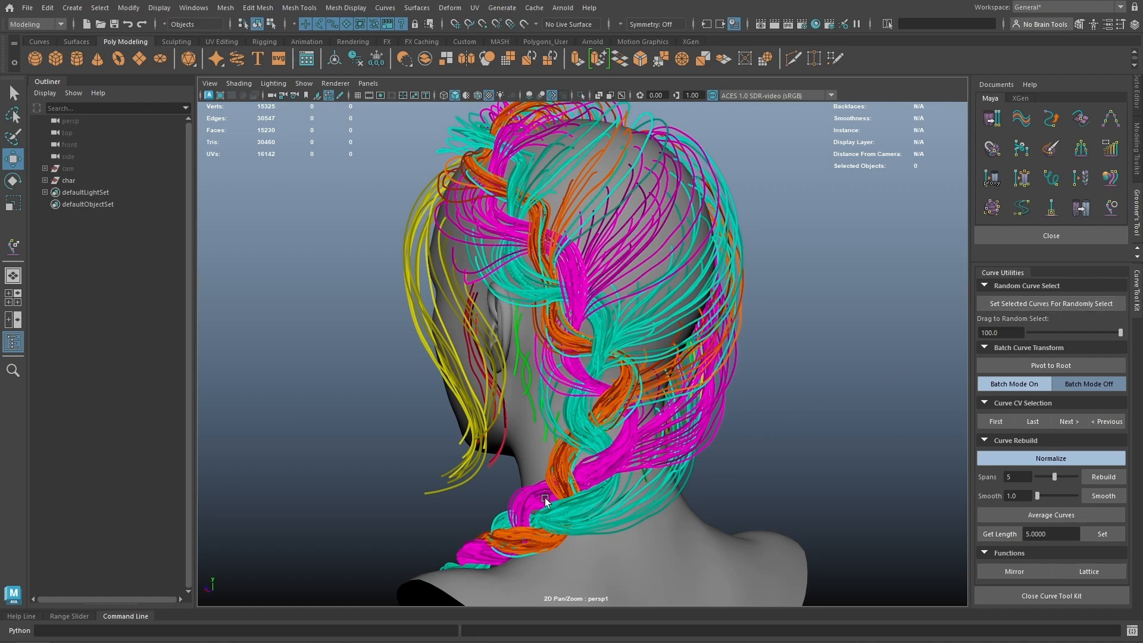
{"action": "left_click", "coordinate": [501, 486]}
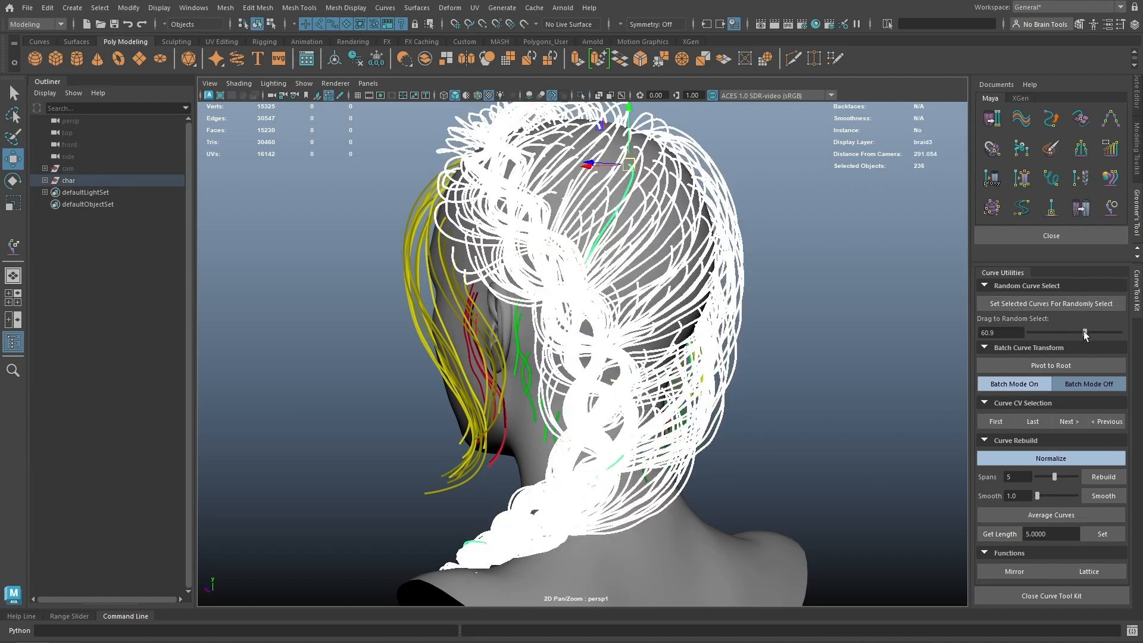
{"action": "mouse_move", "coordinate": [1084, 336]}
{"action": "left_mouse_down"}
{"action": "mouse_move", "coordinate": [1031, 332]}
{"action": "mouse_move", "coordinate": [1070, 334]}
{"action": "left_mouse_up"}
{"action": "left_click", "coordinate": [840, 360]}
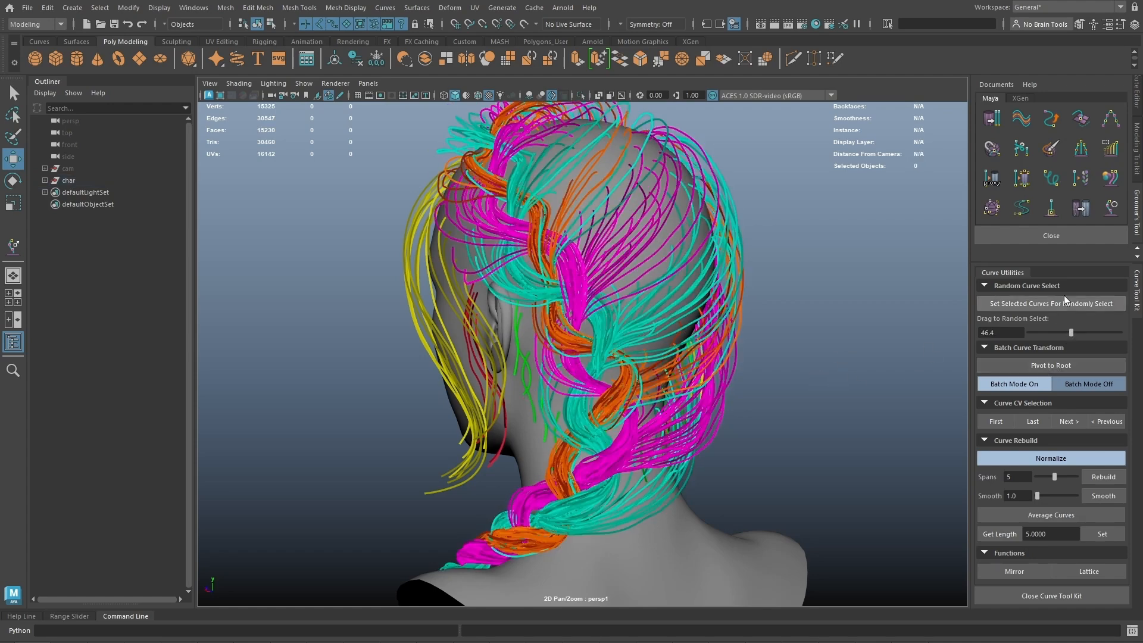
{"action": "middle_click_drag", "start_coordinate": [699, 389], "coordinate": [779, 292], "text": "alt"}
{"action": "left_click_drag", "start_coordinate": [572, 351], "coordinate": [691, 372], "text": "alt"}
{"action": "right_click_drag", "start_coordinate": [690, 372], "coordinate": [825, 402], "text": "alt"}
{"action": "left_click_drag", "start_coordinate": [662, 348], "coordinate": [644, 358], "text": "alt"}
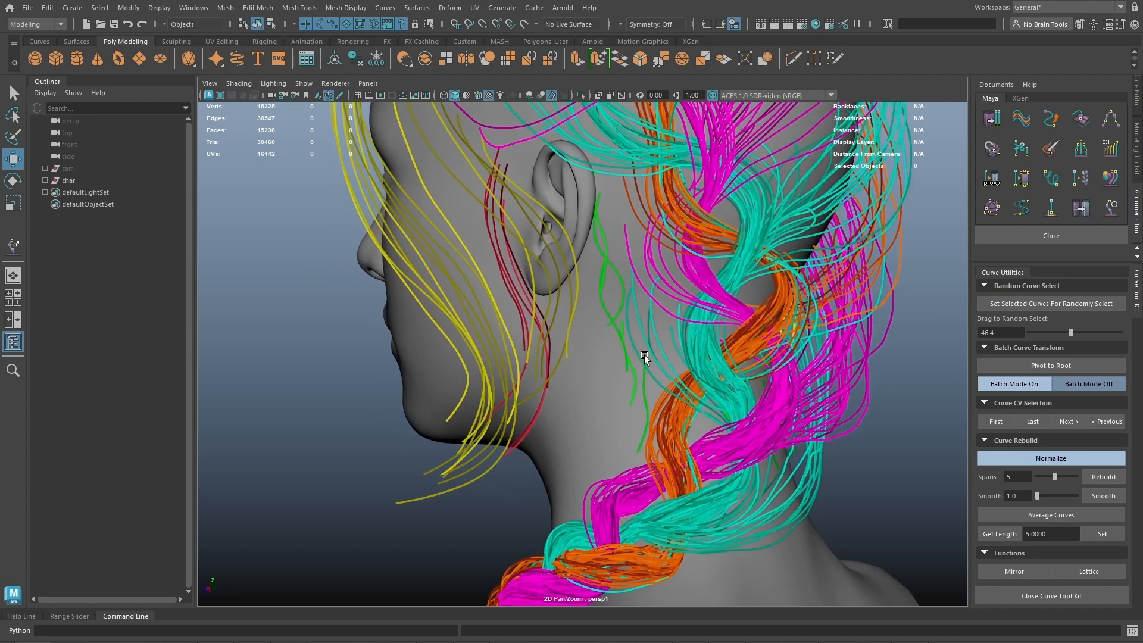
{"action": "left_click_drag", "start_coordinate": [613, 402], "coordinate": [612, 402]}
{"action": "key", "text": "q"}
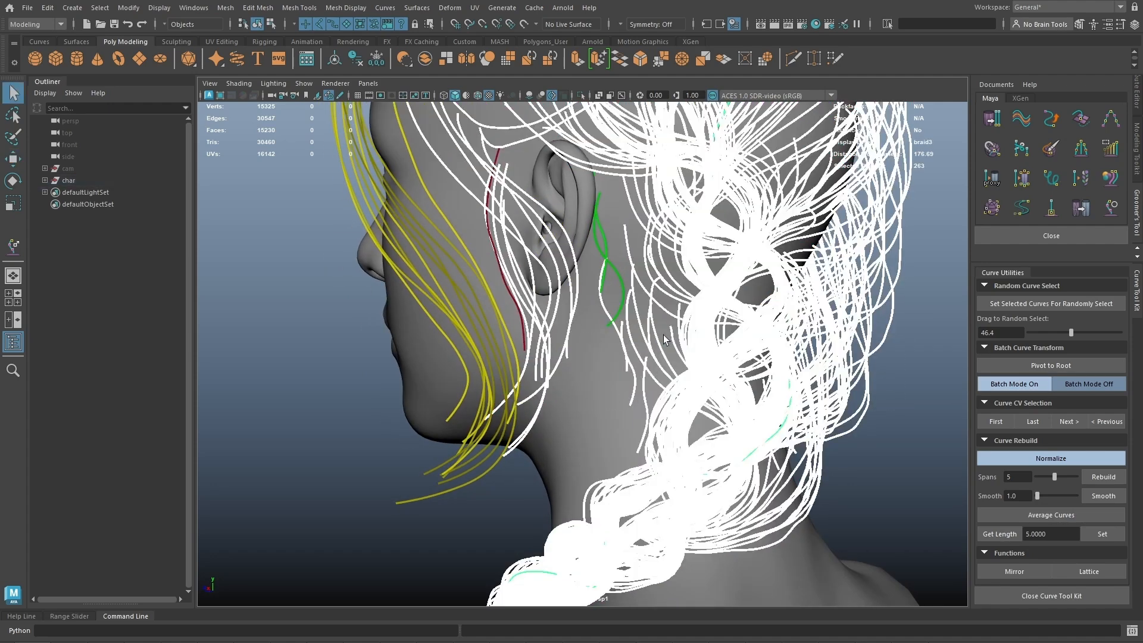
{"action": "key", "text": "F8"}
{"action": "key", "text": "F8"}
{"action": "left_click", "coordinate": [929, 293]}
{"action": "key", "text": "w"}
Step: Open the Curve Color Tool in front of the face and select baby hair curves behind the ear
{"action": "left_click", "coordinate": [1110, 177]}
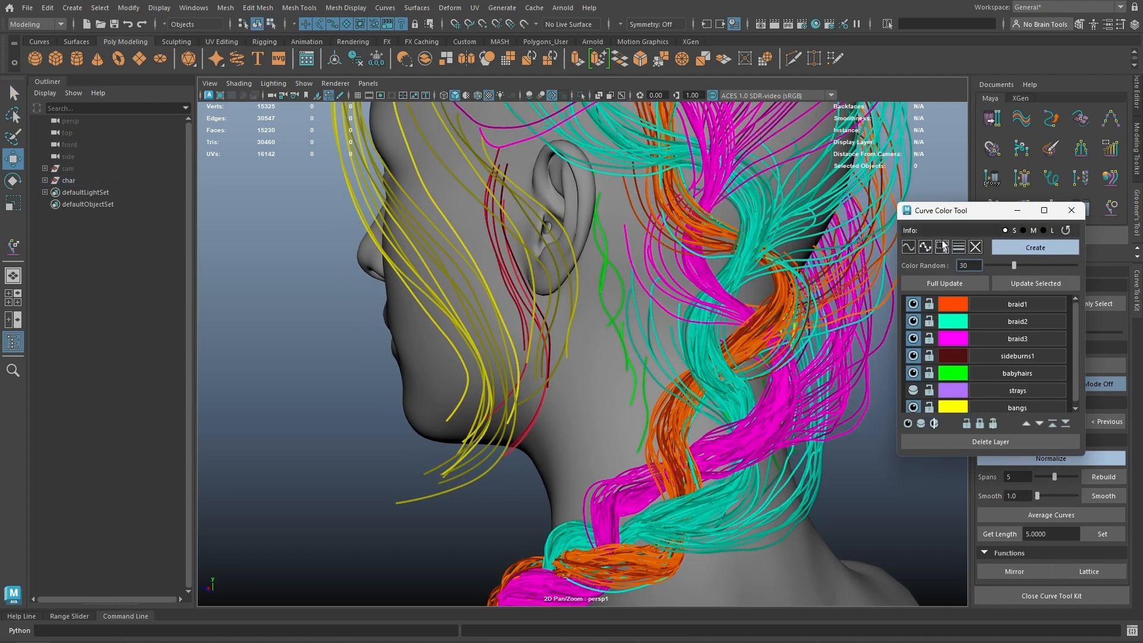
{"action": "left_click_drag", "start_coordinate": [957, 209], "coordinate": [263, 279]}
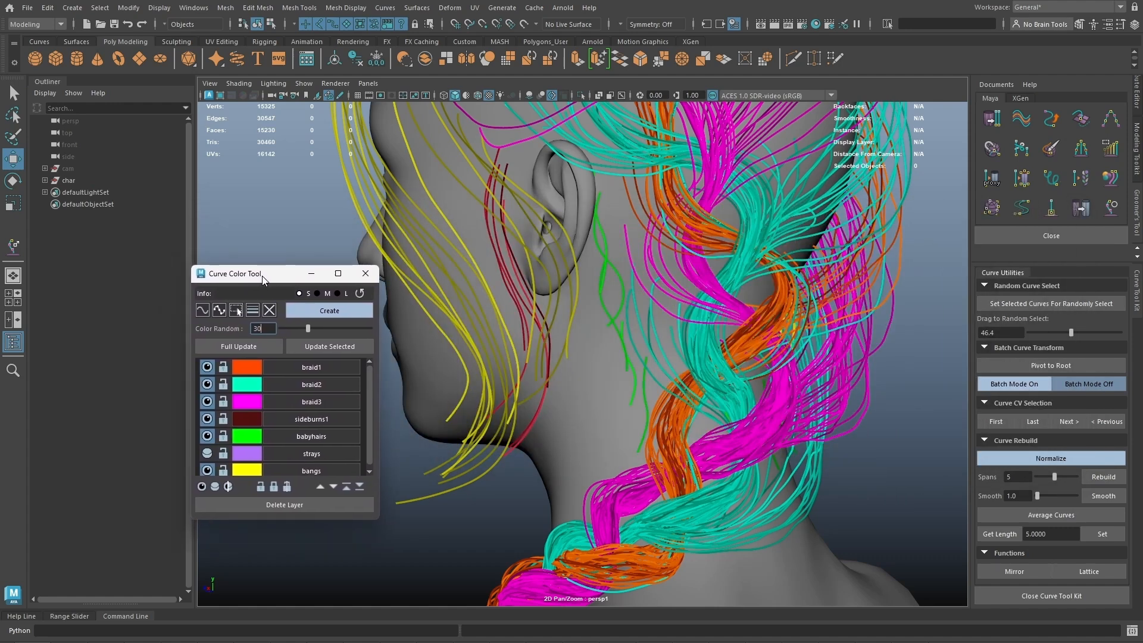
{"action": "left_click", "coordinate": [608, 250]}
{"action": "left_click", "coordinate": [621, 334], "text": "shift"}
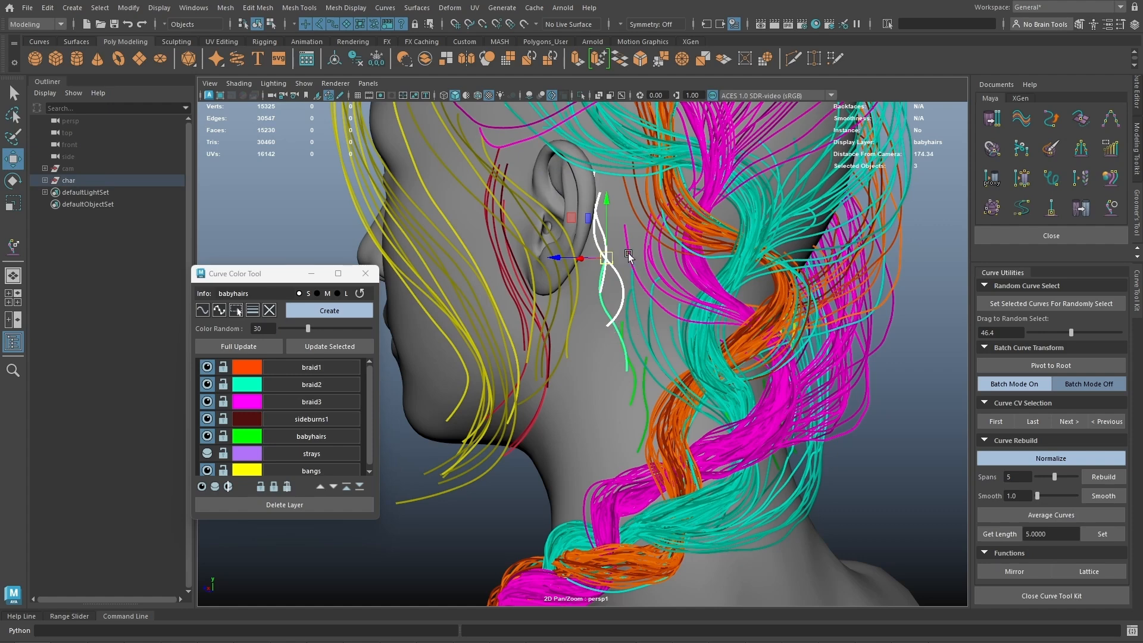
Step: Lock the braid1, braid2, braid3, sideburns1 and bangs layers
{"action": "left_click", "coordinate": [324, 368]}
{"action": "left_click", "coordinate": [322, 421], "text": "shift"}
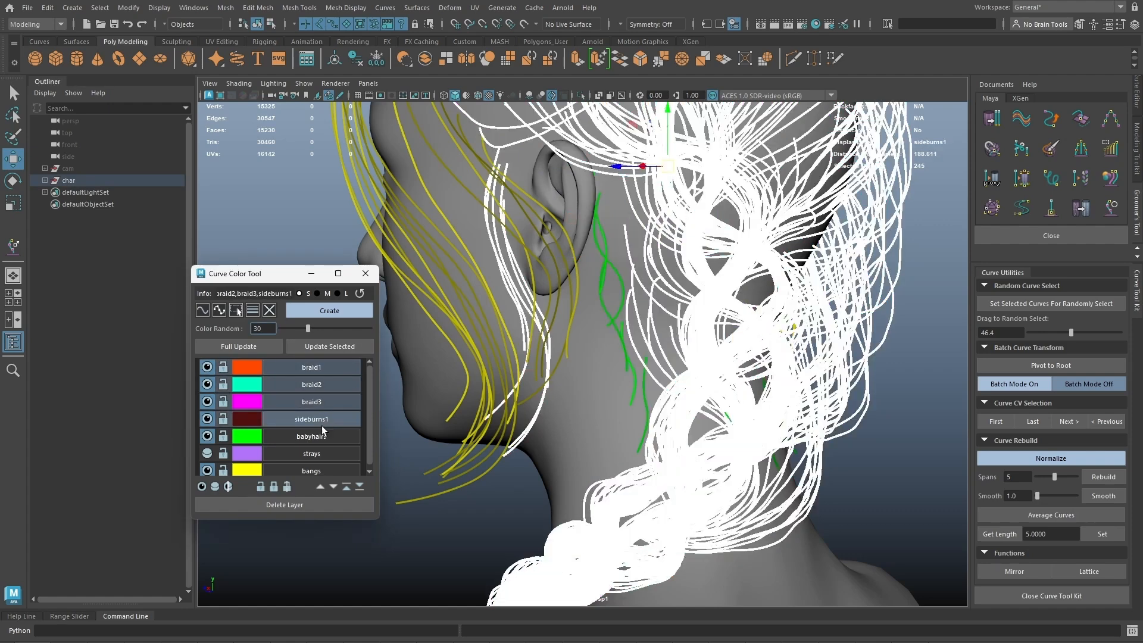
{"action": "scroll", "coordinate": [309, 457], "scroll_direction": "down", "scroll_amount": 1}
{"action": "left_click", "coordinate": [310, 467], "text": "ctrl"}
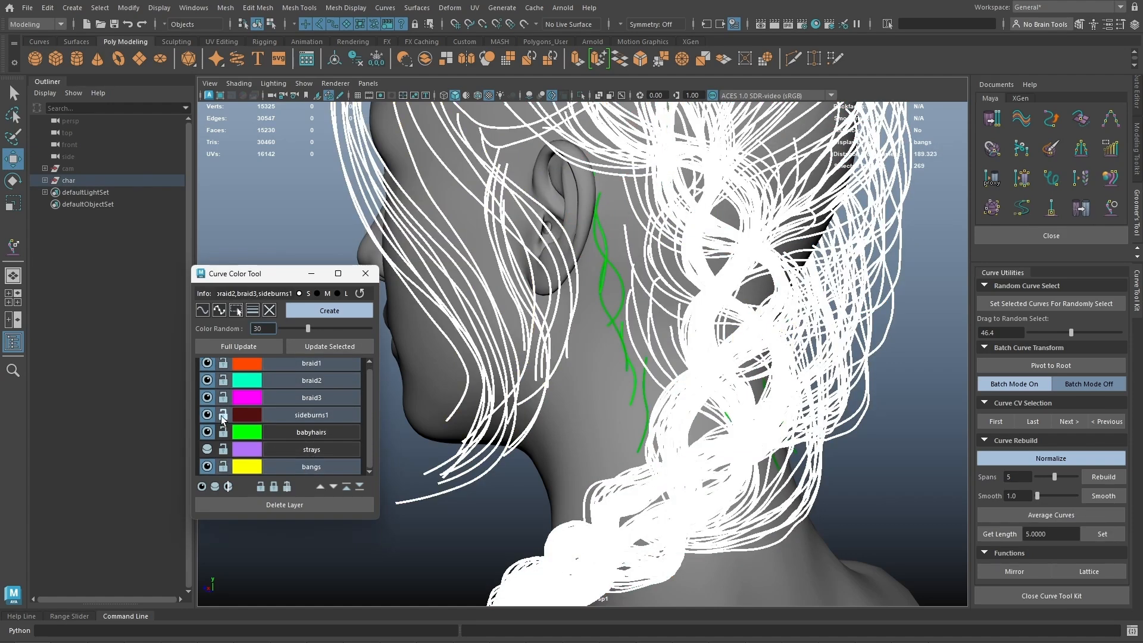
{"action": "left_click", "coordinate": [223, 419]}
{"action": "left_click", "coordinate": [466, 276]}
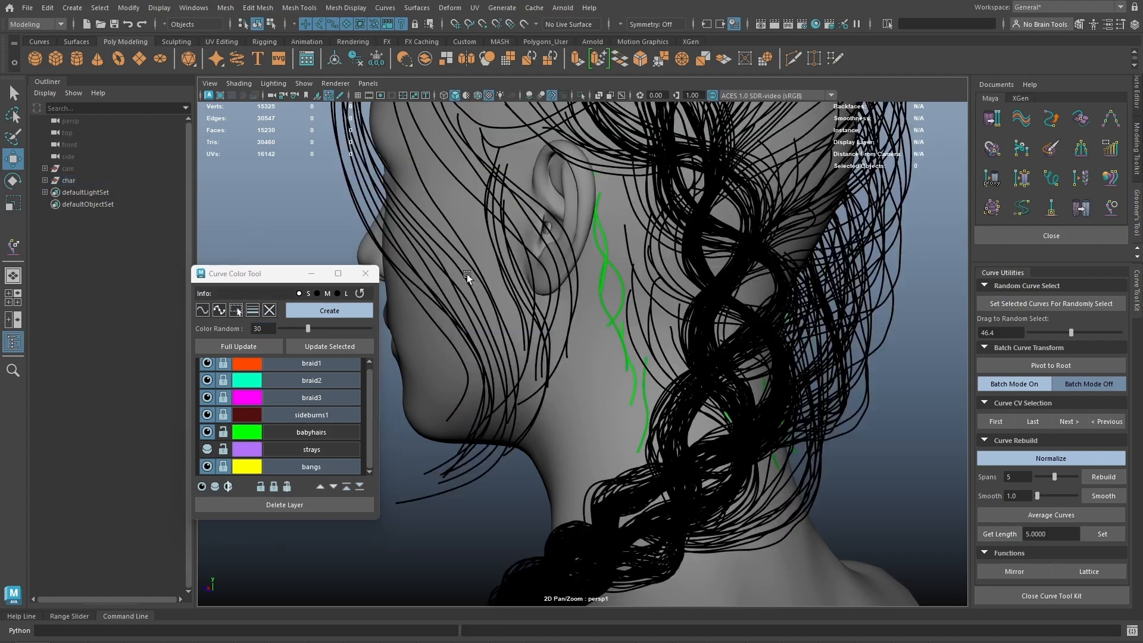
Step: Turn on batch mode for a baby hair curve behind the ear and shift its root slightly with a wider soft-selection falloff
{"action": "left_click", "coordinate": [623, 291]}
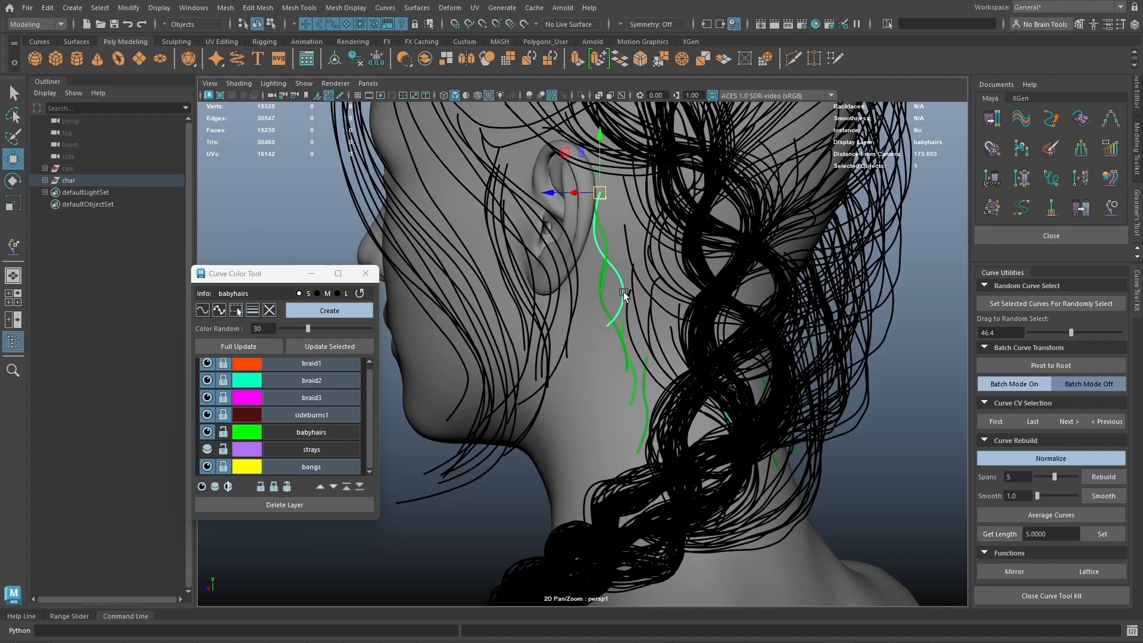
{"action": "left_click", "coordinate": [998, 386]}
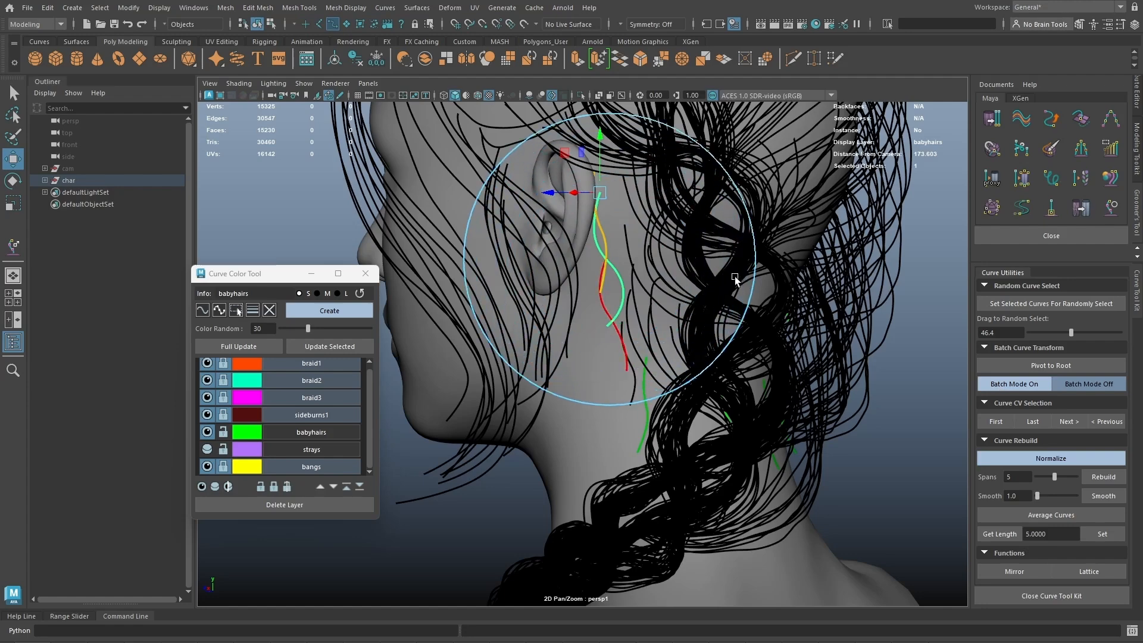
{"action": "left_click_drag", "start_coordinate": [735, 277], "coordinate": [756, 272]}
{"action": "mouse_move", "coordinate": [602, 194]}
{"action": "left_mouse_down"}
{"action": "mouse_move", "coordinate": [618, 216]}
{"action": "mouse_move", "coordinate": [607, 205]}
{"action": "mouse_move", "coordinate": [619, 202]}
{"action": "mouse_move", "coordinate": [603, 199]}
{"action": "left_mouse_up"}
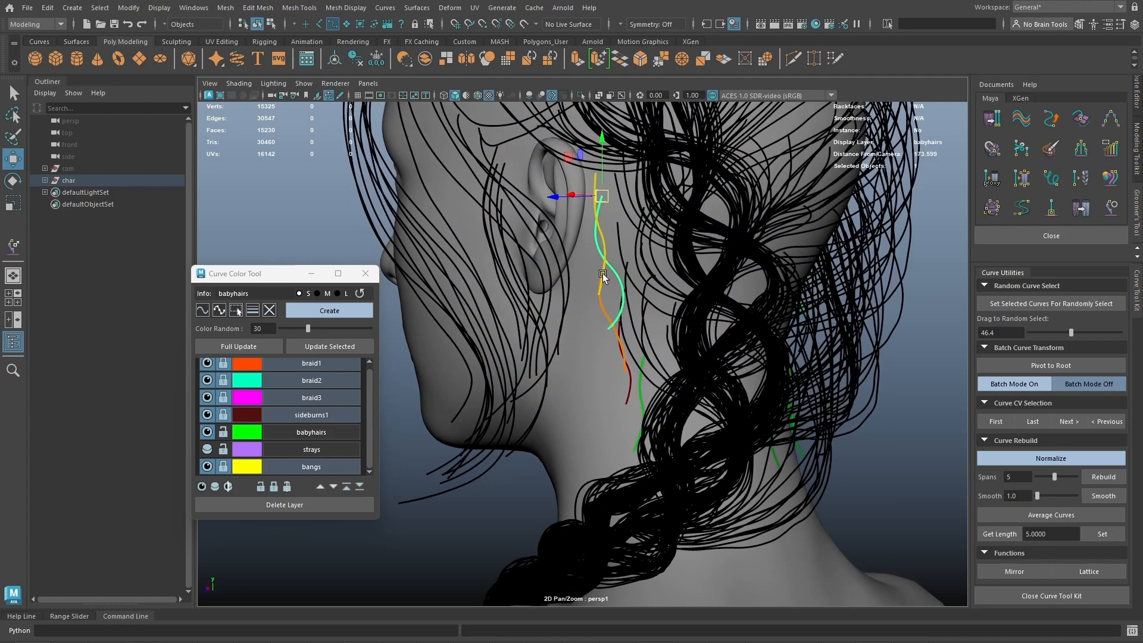
Step: Pick another baby hair curve behind the ear in batch mode, then turn batch mode off
{"action": "left_click_drag", "start_coordinate": [602, 273], "coordinate": [861, 313], "text": "alt"}
{"action": "scroll", "coordinate": [660, 316], "scroll_direction": "up", "scroll_amount": 1}
{"action": "key", "text": "e"}
{"action": "key", "text": "r"}
{"action": "key", "text": "w"}
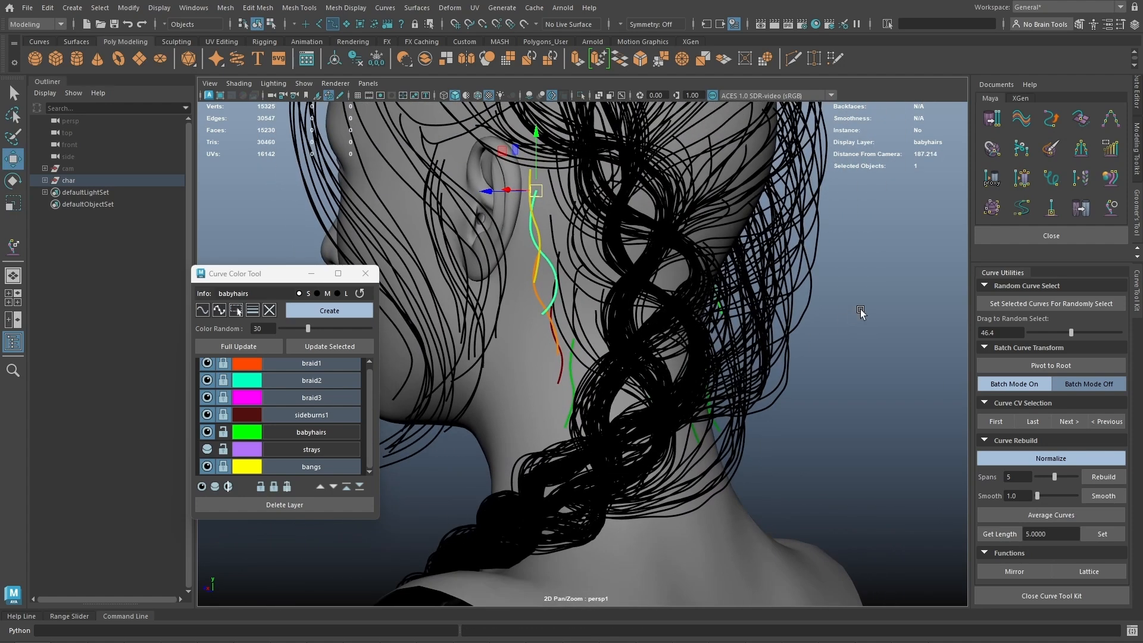
{"action": "left_click", "coordinate": [860, 309]}
{"action": "left_click", "coordinate": [538, 248]}
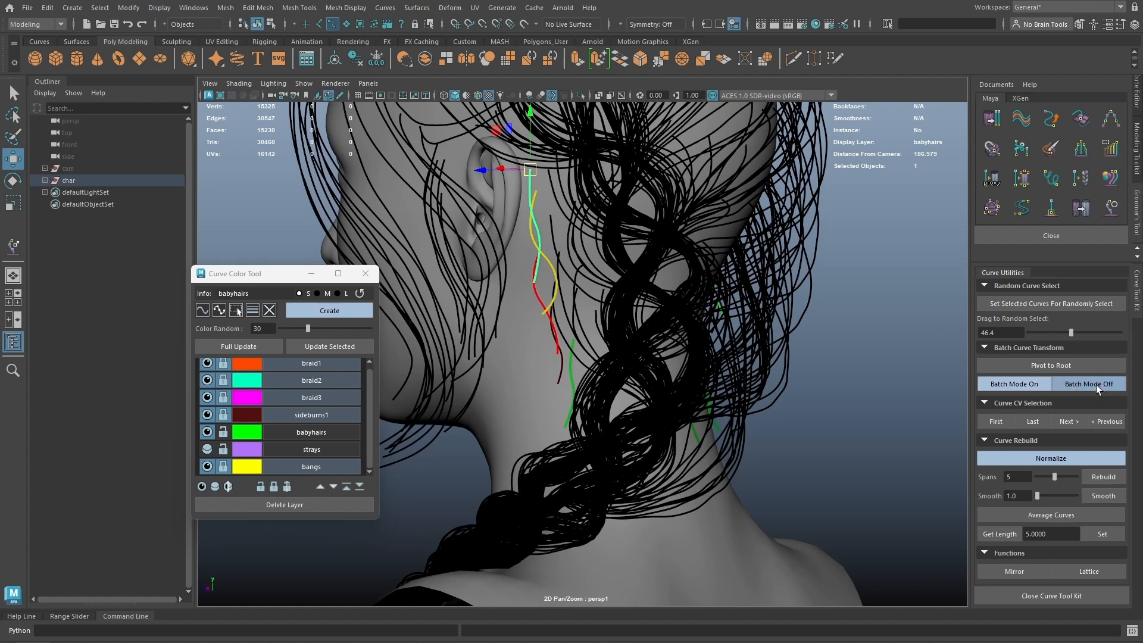
{"action": "left_click", "coordinate": [883, 351]}
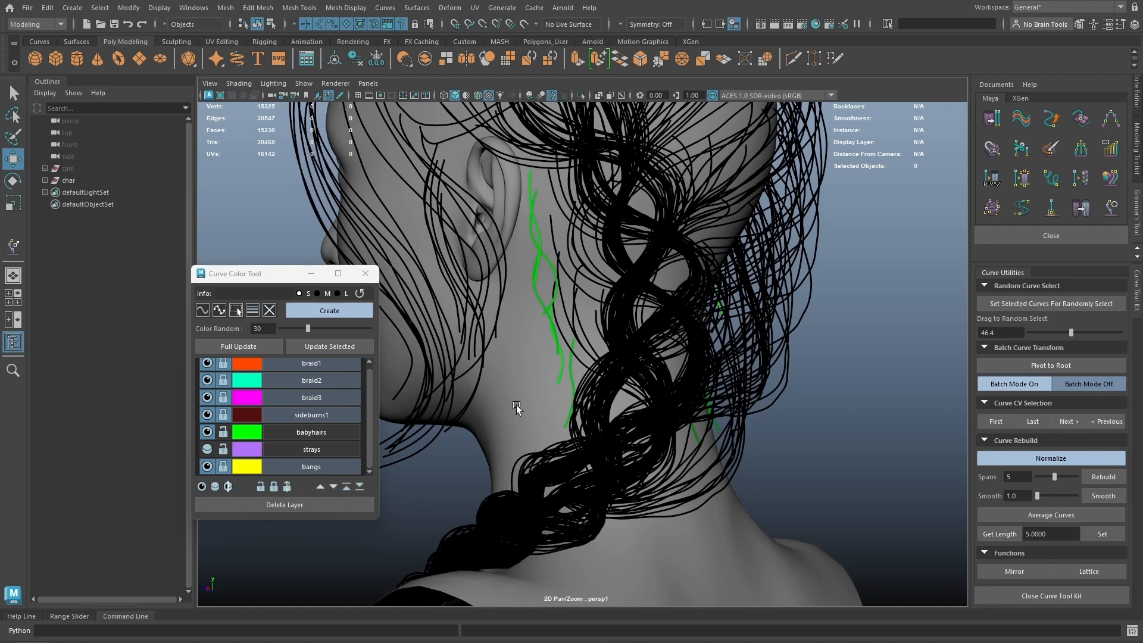
Step: Unlock the braid, sideburns and bangs layers and isolate the braid1 layer
{"action": "scroll", "coordinate": [305, 398], "scroll_direction": "up", "scroll_amount": 1}
{"action": "left_click", "coordinate": [225, 369]}
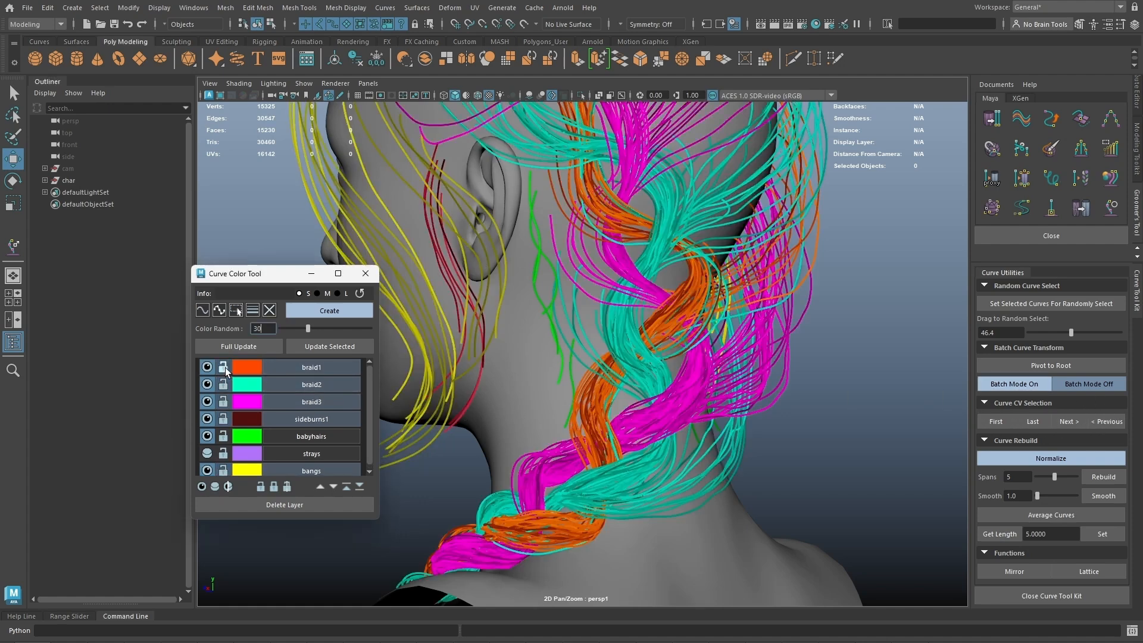
{"action": "left_click", "coordinate": [296, 367]}
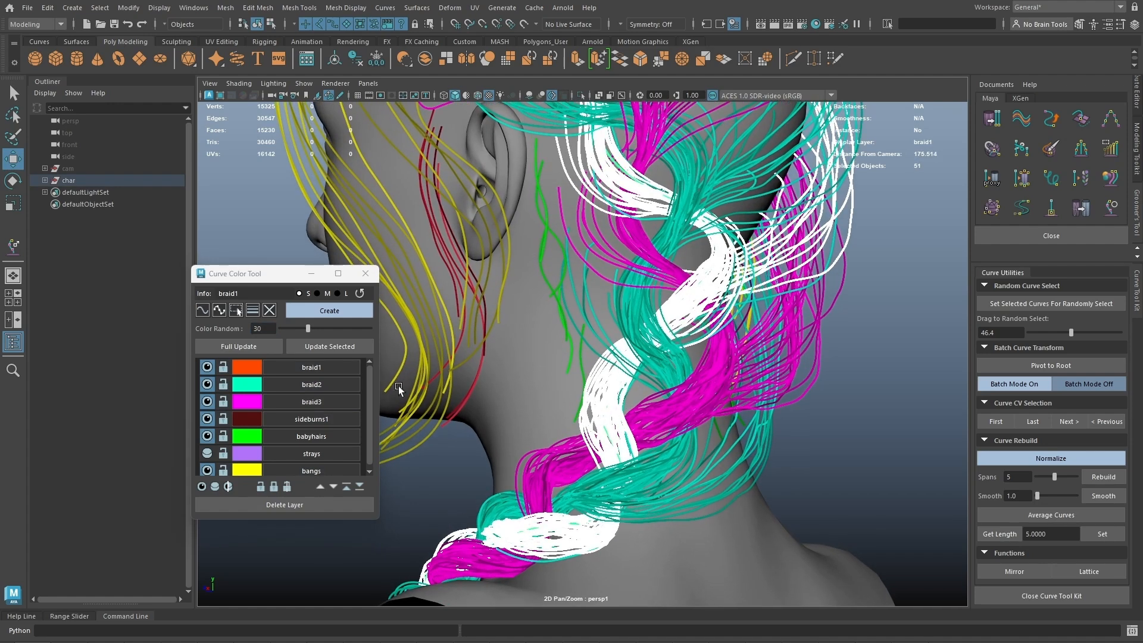
{"action": "double_click", "coordinate": [297, 366]}
{"action": "left_click", "coordinate": [812, 365]}
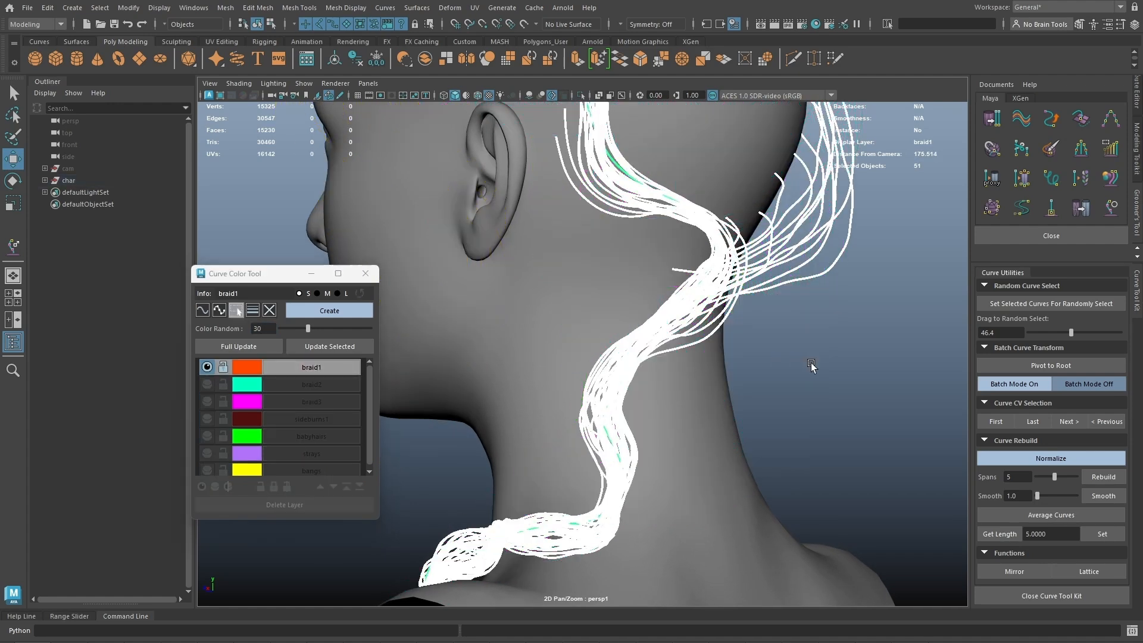
Step: Show the control vertices of the braid1 curves and soft-select those along the bend behind the neck
{"action": "scroll", "coordinate": [743, 384], "scroll_direction": "up", "scroll_amount": 3}
{"action": "left_click_drag", "start_coordinate": [743, 384], "coordinate": [539, 379], "text": "alt"}
{"action": "scroll", "coordinate": [683, 369], "scroll_direction": "up", "scroll_amount": 3}
{"action": "right_click_drag", "start_coordinate": [646, 359], "coordinate": [644, 319]}
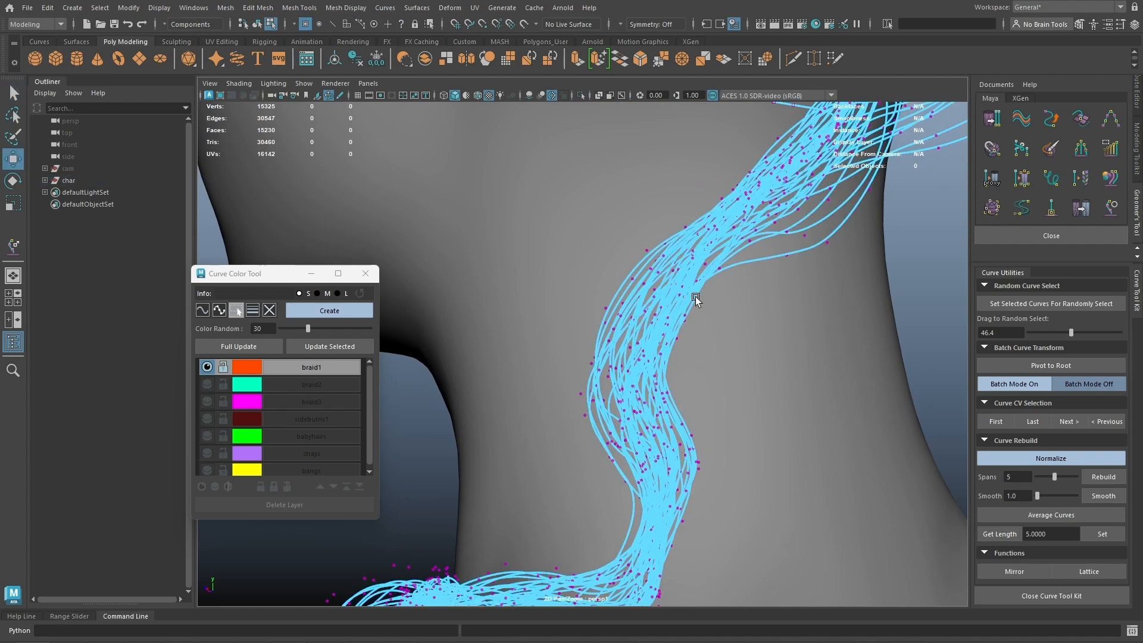
{"action": "left_click_drag", "start_coordinate": [546, 392], "coordinate": [535, 398]}
{"action": "key", "text": "b"}
{"action": "mouse_move", "coordinate": [679, 384]}
{"action": "left_mouse_down"}
{"action": "mouse_move", "coordinate": [798, 379]}
{"action": "mouse_move", "coordinate": [680, 384]}
{"action": "mouse_move", "coordinate": [700, 382]}
{"action": "left_mouse_up"}
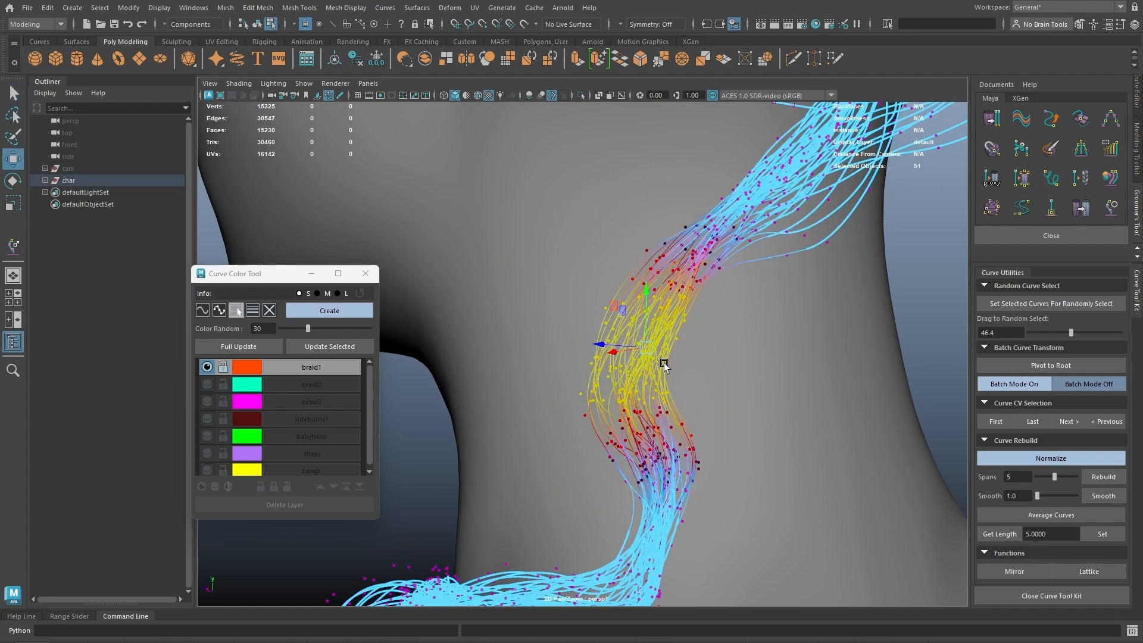
Step: Advance the soft CV selection along the braid1 curves toward the braid's tip
{"action": "left_click", "coordinate": [1066, 421]}
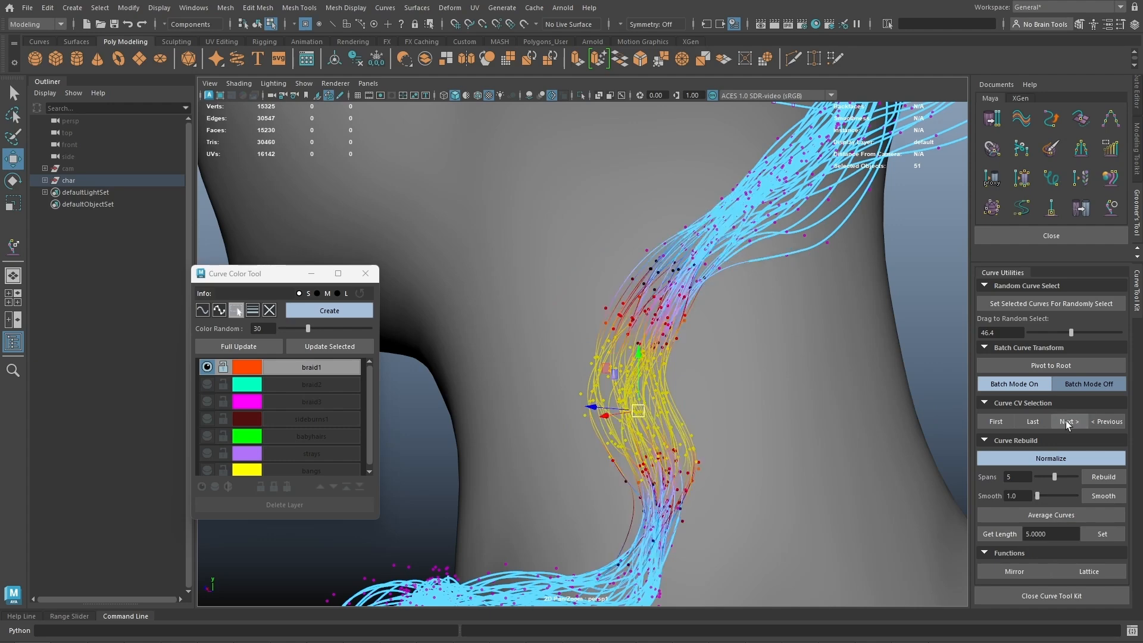
{"action": "left_click", "coordinate": [1065, 422]}
{"action": "left_click", "coordinate": [1064, 422]}
{"action": "left_click", "coordinate": [1063, 424]}
{"action": "middle_click_drag", "start_coordinate": [539, 554], "coordinate": [643, 397], "text": "alt"}
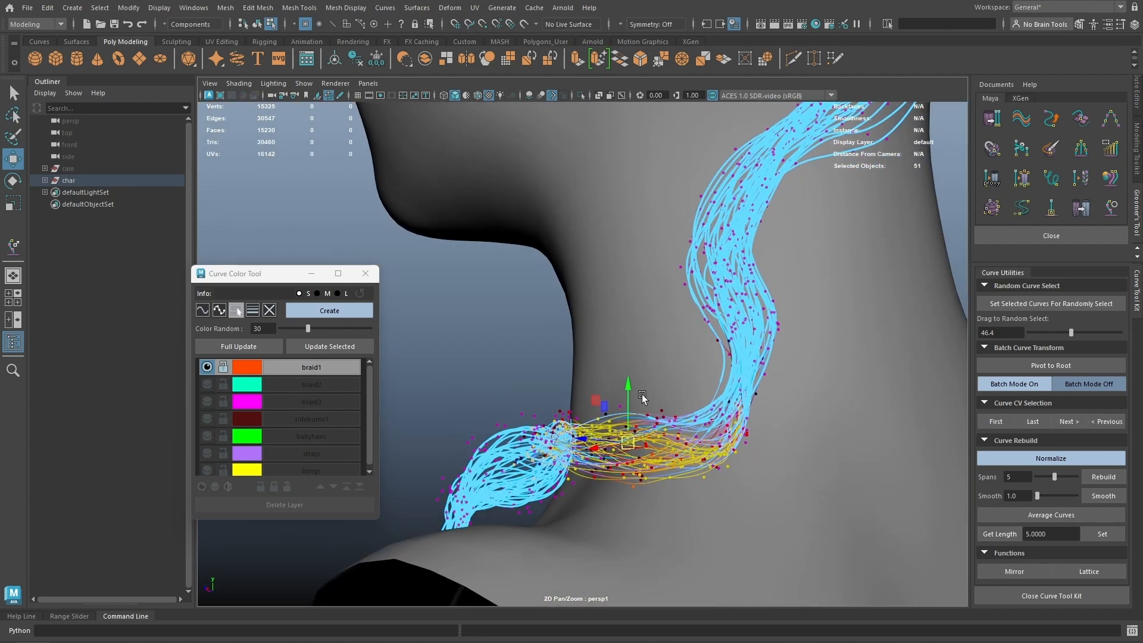
{"action": "left_click_drag", "start_coordinate": [643, 398], "coordinate": [708, 393], "text": "alt"}
{"action": "left_click", "coordinate": [1057, 423]}
{"action": "left_click", "coordinate": [1062, 424]}
{"action": "left_click", "coordinate": [1063, 423]}
Step: Move the soft CV selection back along the braid1 curves toward the roots
{"action": "left_click", "coordinate": [1105, 424]}
{"action": "left_click", "coordinate": [1106, 424]}
{"action": "left_click", "coordinate": [1106, 424]}
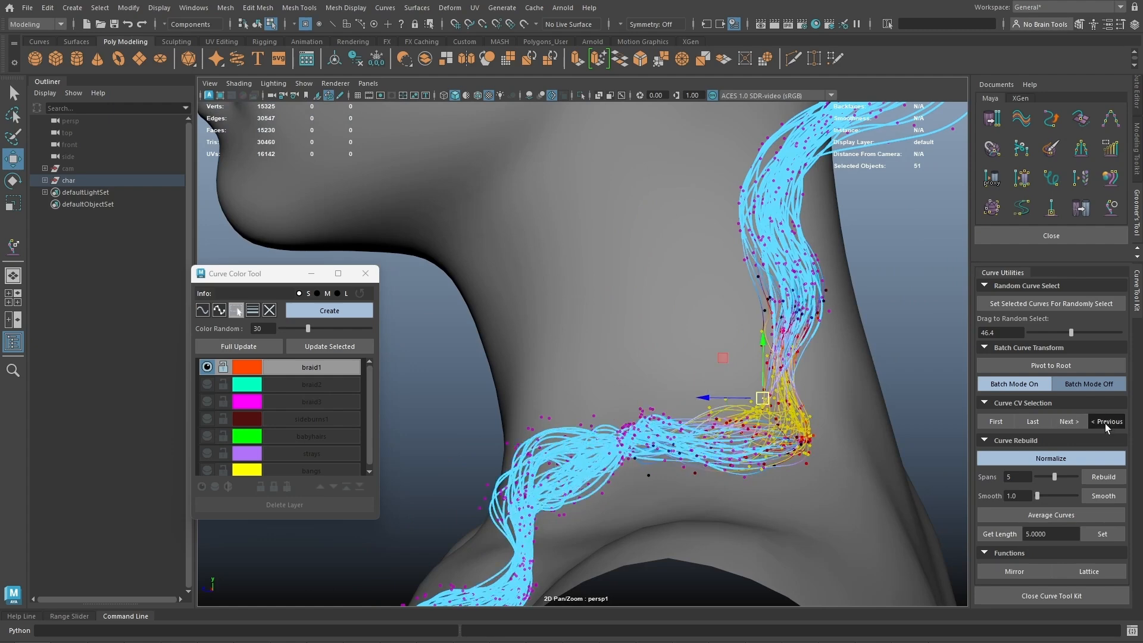
{"action": "left_click", "coordinate": [1106, 425]}
{"action": "left_click", "coordinate": [1106, 425]}
{"action": "left_click", "coordinate": [1105, 424]}
{"action": "middle_click_drag", "start_coordinate": [762, 303], "coordinate": [684, 391], "text": "alt"}
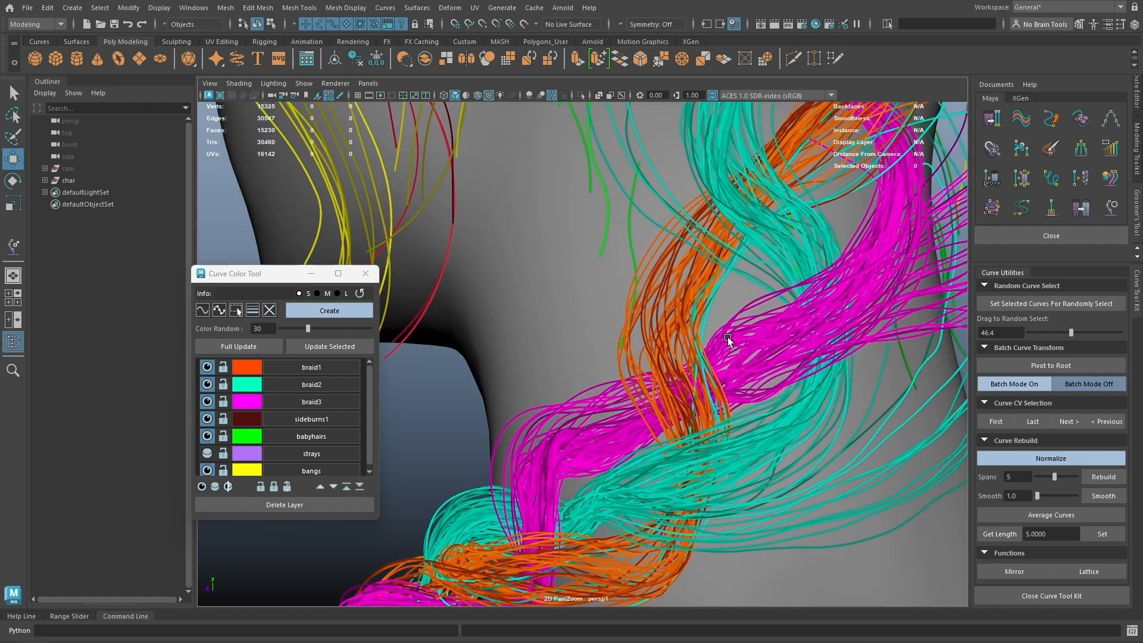
Step: Isolate a single braid1 curve and select one control vertex on its bend
{"action": "left_click_drag", "start_coordinate": [727, 337], "coordinate": [657, 366], "text": "alt"}
{"action": "left_click", "coordinate": [645, 361]}
{"action": "key", "text": "ctrl+1"}
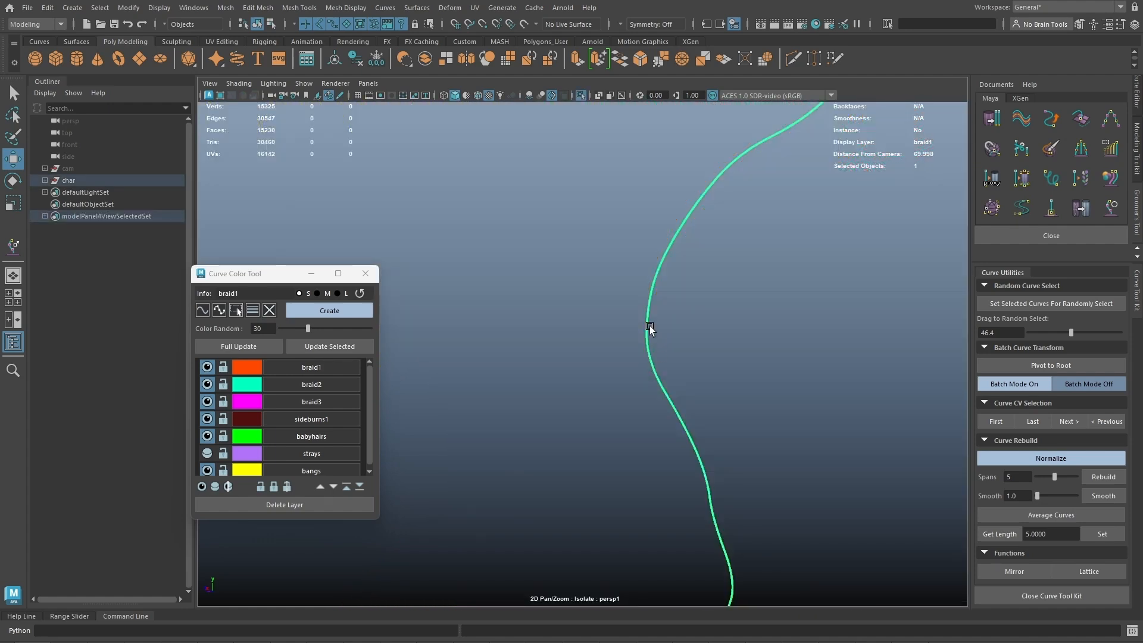
{"action": "right_click_drag", "start_coordinate": [646, 318], "coordinate": [623, 314]}
{"action": "left_click_drag", "start_coordinate": [621, 293], "coordinate": [769, 331]}
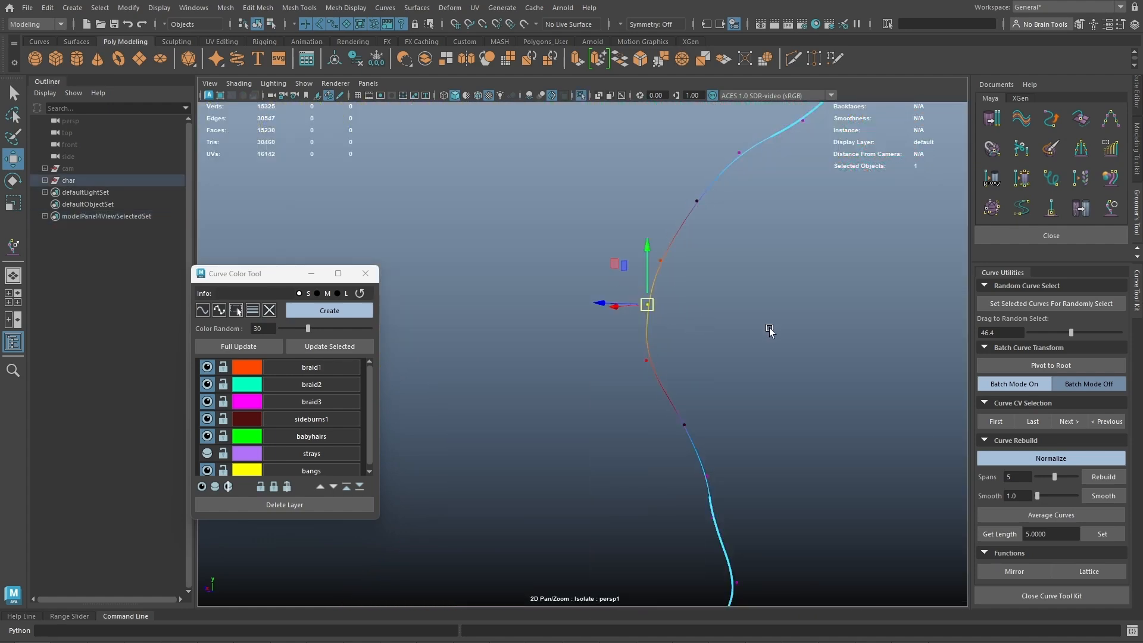
Step: Step the single CV selection forward and back along the isolated curve
{"action": "left_click", "coordinate": [1070, 422]}
{"action": "left_click", "coordinate": [1070, 421]}
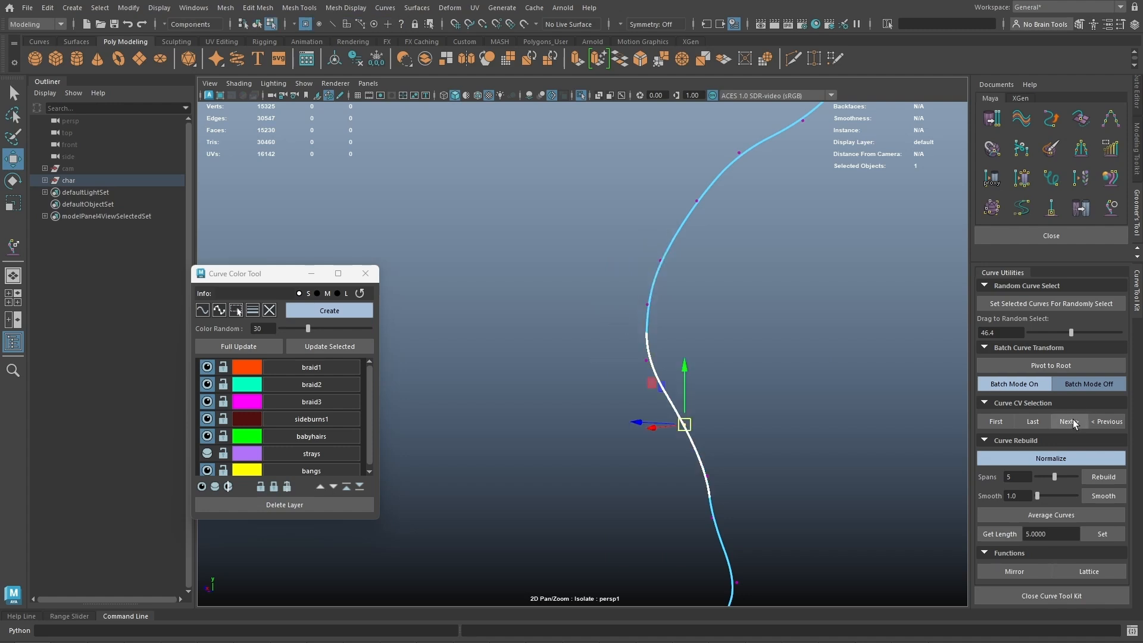
{"action": "left_click", "coordinate": [1070, 421]}
{"action": "left_click", "coordinate": [1105, 422]}
{"action": "left_click", "coordinate": [1105, 421]}
{"action": "left_click", "coordinate": [1105, 421]}
{"action": "left_click", "coordinate": [1105, 421]}
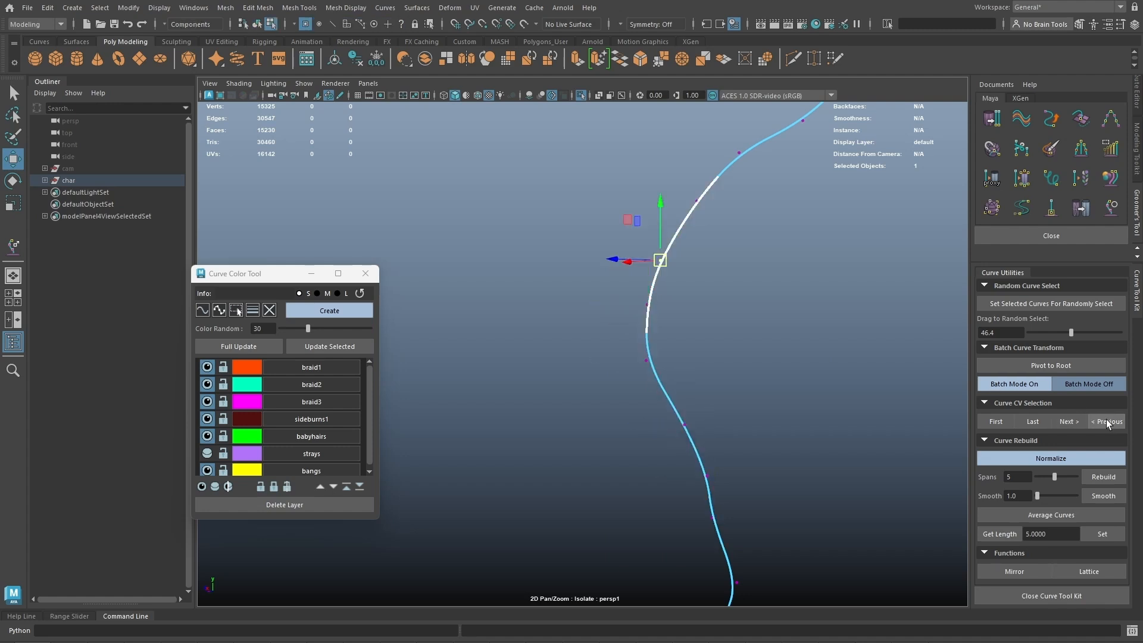
{"action": "left_click", "coordinate": [1069, 421]}
Step: Select several neighbouring control vertices on the isolated curve and shift the group selection forward and back along it
{"action": "left_click_drag", "start_coordinate": [701, 241], "coordinate": [617, 365]}
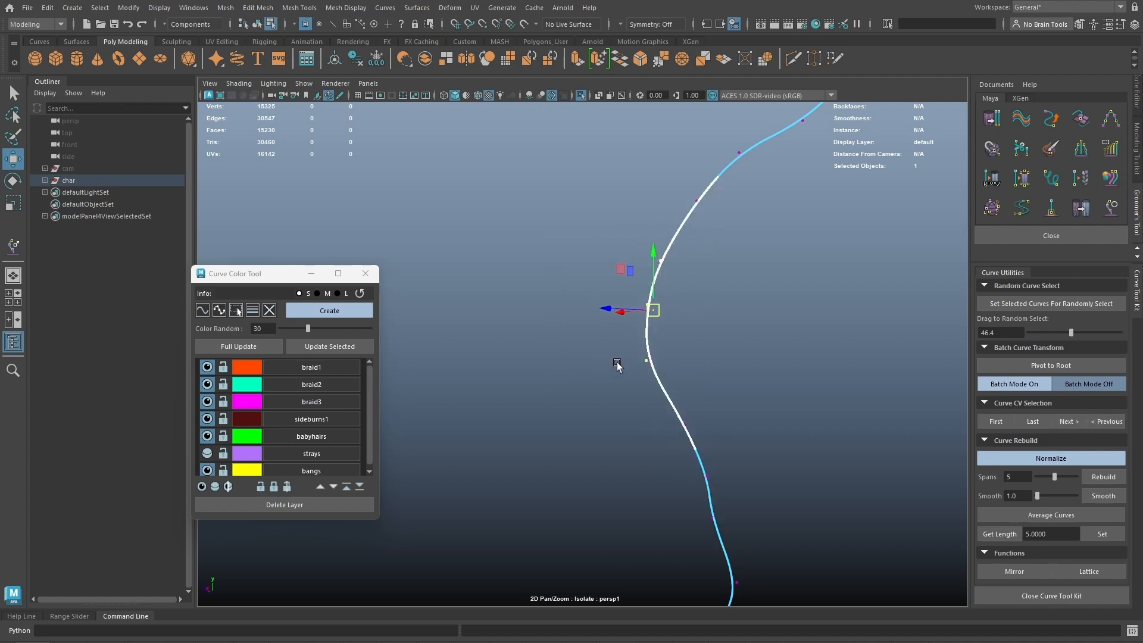
{"action": "left_click", "coordinate": [1067, 421]}
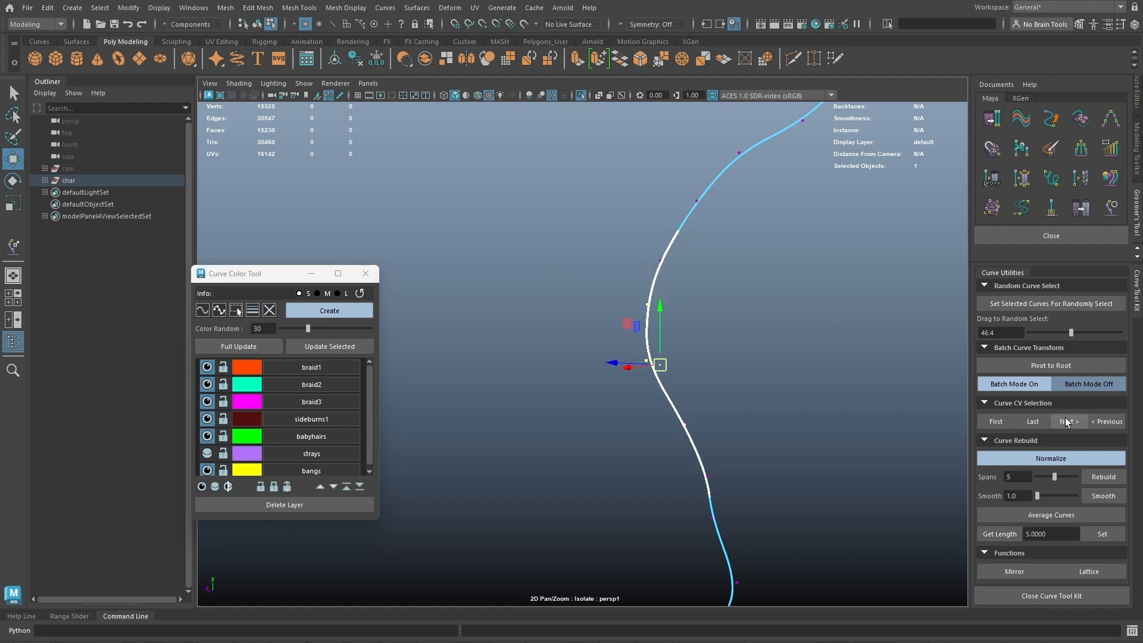
{"action": "left_click", "coordinate": [1067, 421]}
{"action": "left_click", "coordinate": [1067, 421]}
{"action": "left_click", "coordinate": [1101, 422]}
{"action": "left_click", "coordinate": [1101, 421]}
{"action": "left_click", "coordinate": [1101, 422]}
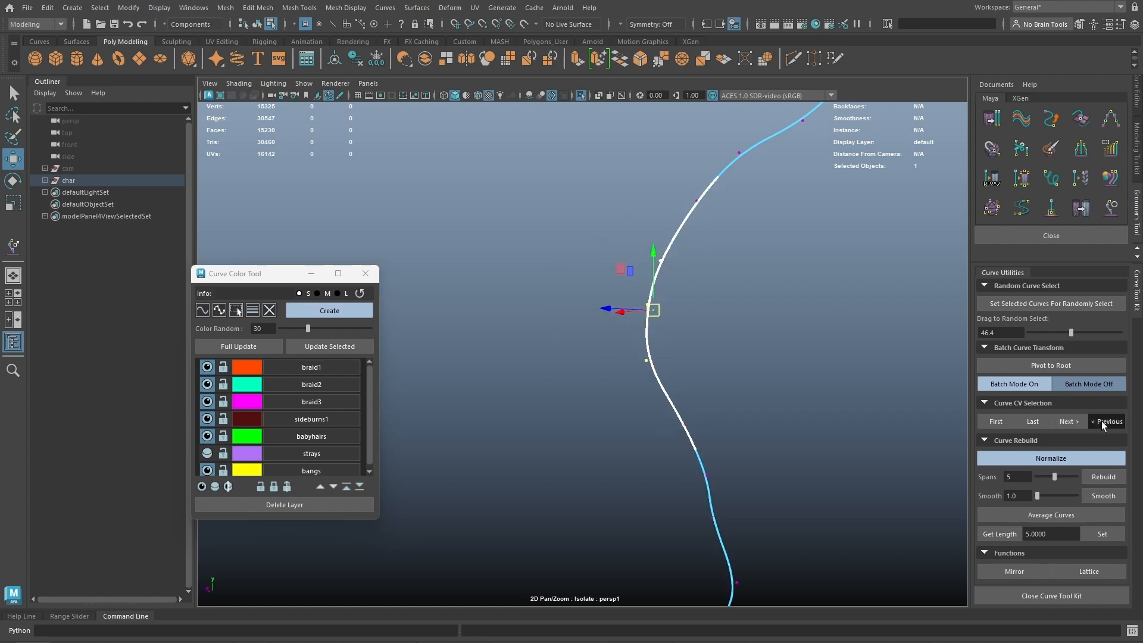
{"action": "left_click", "coordinate": [1101, 422]}
{"action": "left_click", "coordinate": [1100, 422]}
{"action": "left_click", "coordinate": [1072, 419]}
{"action": "left_click", "coordinate": [1071, 419]}
{"action": "left_click", "coordinate": [1071, 418]}
{"action": "left_click", "coordinate": [1071, 419]}
Step: Return the isolated curve to object mode and show all hair curves again
{"action": "right_click", "coordinate": [661, 263]}
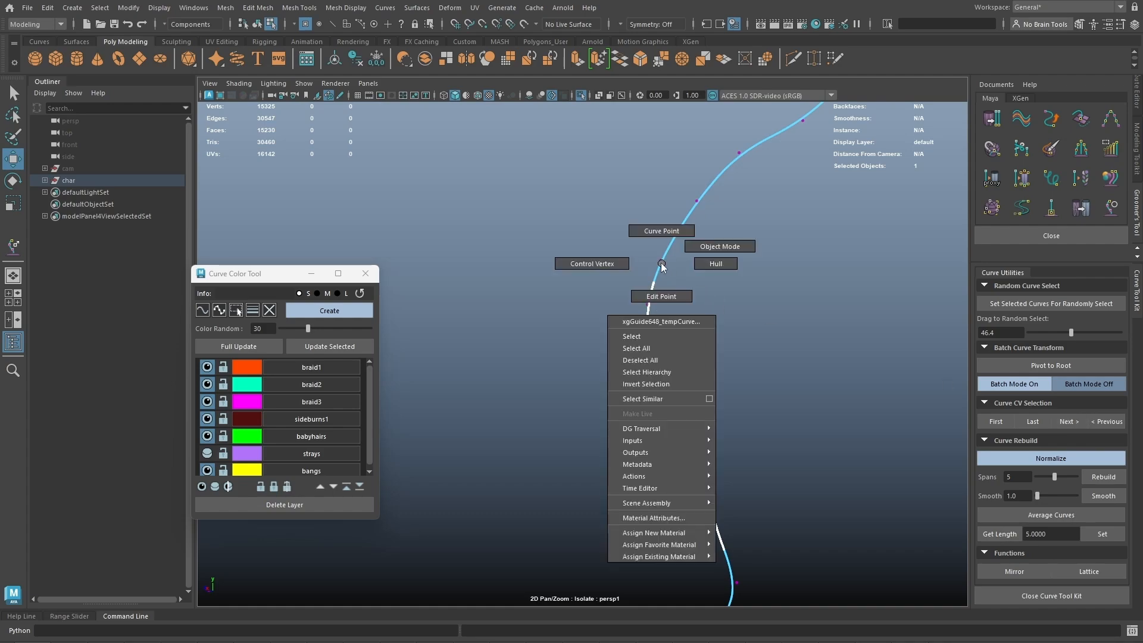
{"action": "right_click_drag", "start_coordinate": [661, 264], "coordinate": [719, 247]}
{"action": "left_click", "coordinate": [603, 282]}
{"action": "key", "text": "ctrl+1"}
Step: Select several loose braid2 curves where they enter the braid and display their control vertices
{"action": "left_click_drag", "start_coordinate": [702, 345], "coordinate": [566, 360], "text": "alt"}
{"action": "middle_click_drag", "start_coordinate": [566, 360], "coordinate": [560, 402], "text": "alt"}
{"action": "left_click_drag", "start_coordinate": [559, 401], "coordinate": [597, 251], "text": "alt"}
{"action": "left_click_drag", "start_coordinate": [559, 286], "coordinate": [558, 288]}
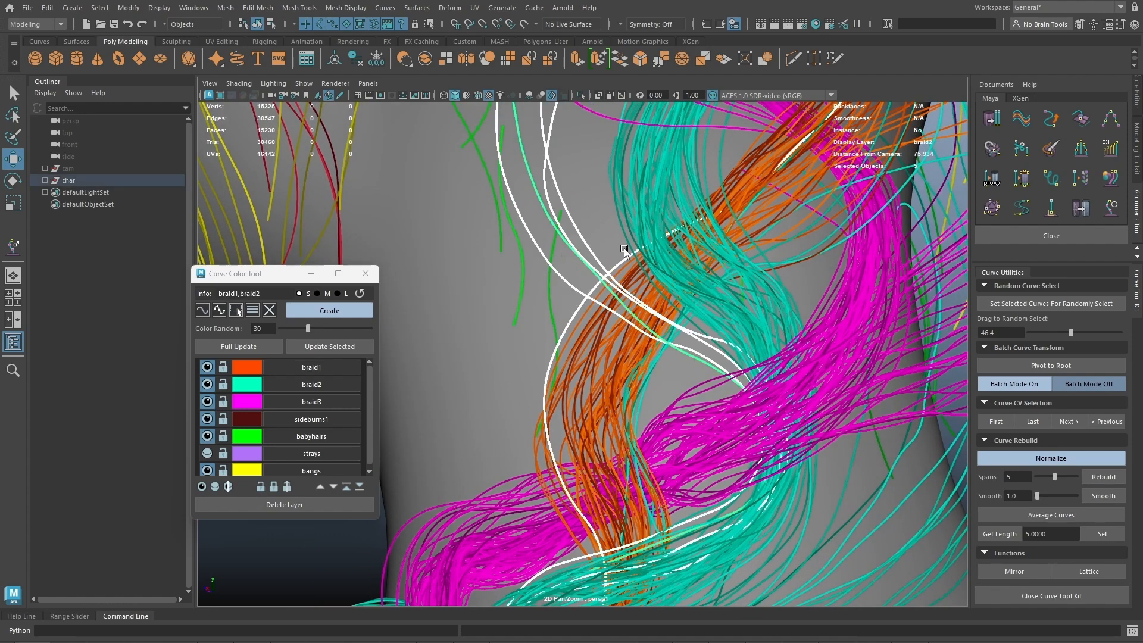
{"action": "left_click_drag", "start_coordinate": [623, 248], "coordinate": [642, 271], "text": "ctrl"}
{"action": "middle_click_drag", "start_coordinate": [642, 272], "coordinate": [658, 282], "text": "alt"}
{"action": "key", "text": "q"}
{"action": "left_click_drag", "start_coordinate": [579, 262], "coordinate": [584, 247]}
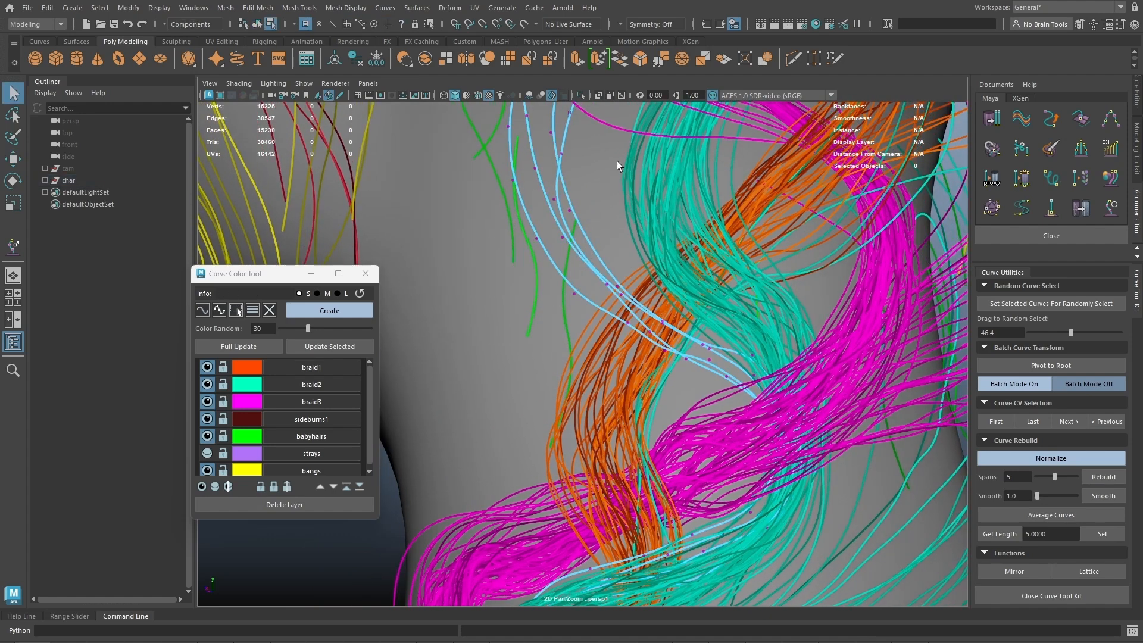
Step: Select a neighbouring row of control vertices across the chosen braid2 curves with the Move tool active
{"action": "left_click_drag", "start_coordinate": [561, 311], "coordinate": [612, 278]}
{"action": "key", "text": "w"}
{"action": "mouse_move", "coordinate": [624, 297]}
{"action": "left_mouse_down", "text": "alt"}
{"action": "mouse_move", "coordinate": [594, 313]}
{"action": "mouse_move", "coordinate": [615, 294]}
{"action": "left_mouse_up", "text": "alt"}
{"action": "right_click_drag", "start_coordinate": [653, 320], "coordinate": [703, 331], "text": "alt"}
{"action": "left_click_drag", "start_coordinate": [724, 339], "coordinate": [642, 381]}
{"action": "key", "text": "ctrl+z"}
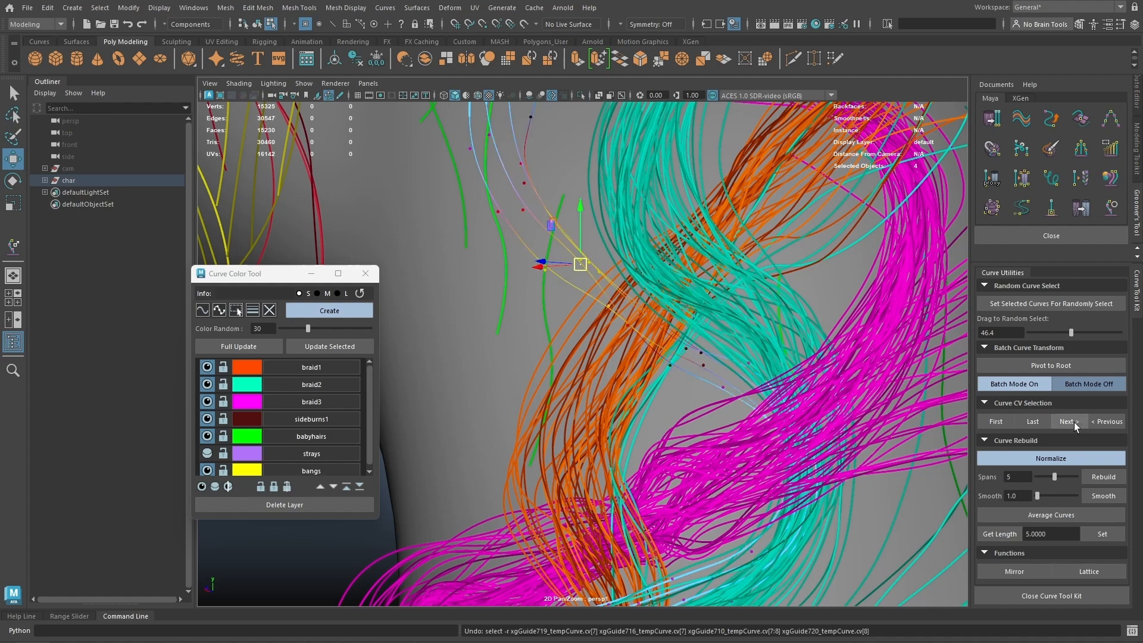
Step: Step the control vertex selection forward repeatedly along all the chosen curves towards their tips
{"action": "left_click", "coordinate": [1074, 423]}
{"action": "left_click", "coordinate": [1074, 423]}
{"action": "left_click", "coordinate": [1074, 423]}
{"action": "left_click", "coordinate": [1074, 423]}
{"action": "left_click", "coordinate": [1074, 423]}
{"action": "middle_click_drag", "start_coordinate": [790, 477], "coordinate": [751, 350], "text": "alt"}
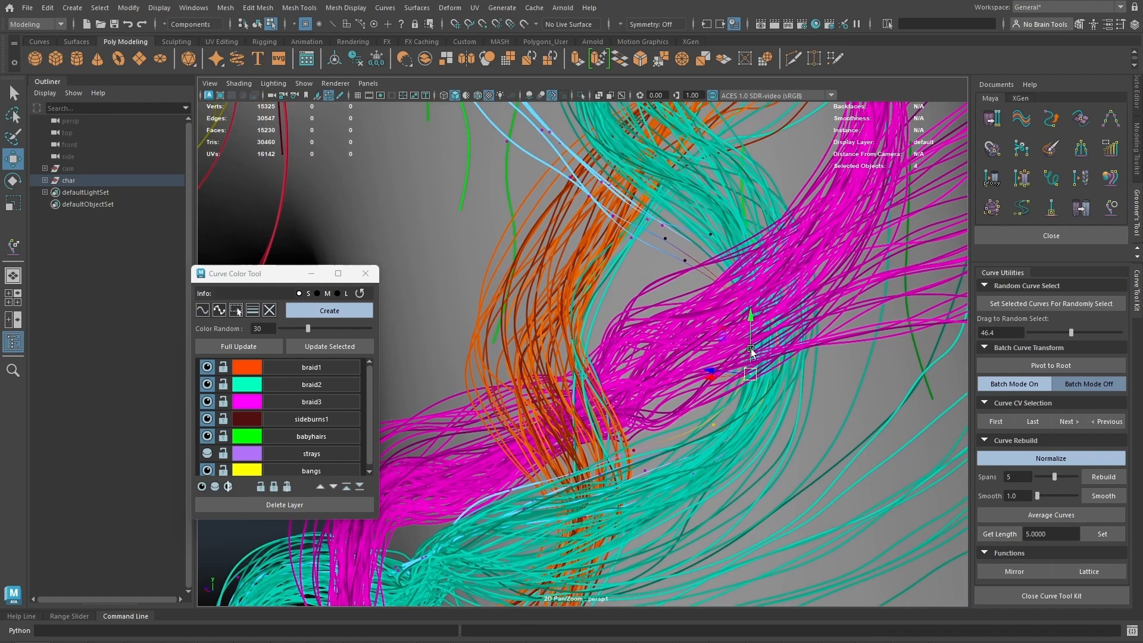
{"action": "left_click_drag", "start_coordinate": [751, 350], "coordinate": [798, 380], "text": "alt"}
{"action": "left_click", "coordinate": [1068, 424]}
{"action": "middle_click_drag", "start_coordinate": [757, 424], "coordinate": [777, 403], "text": "alt"}
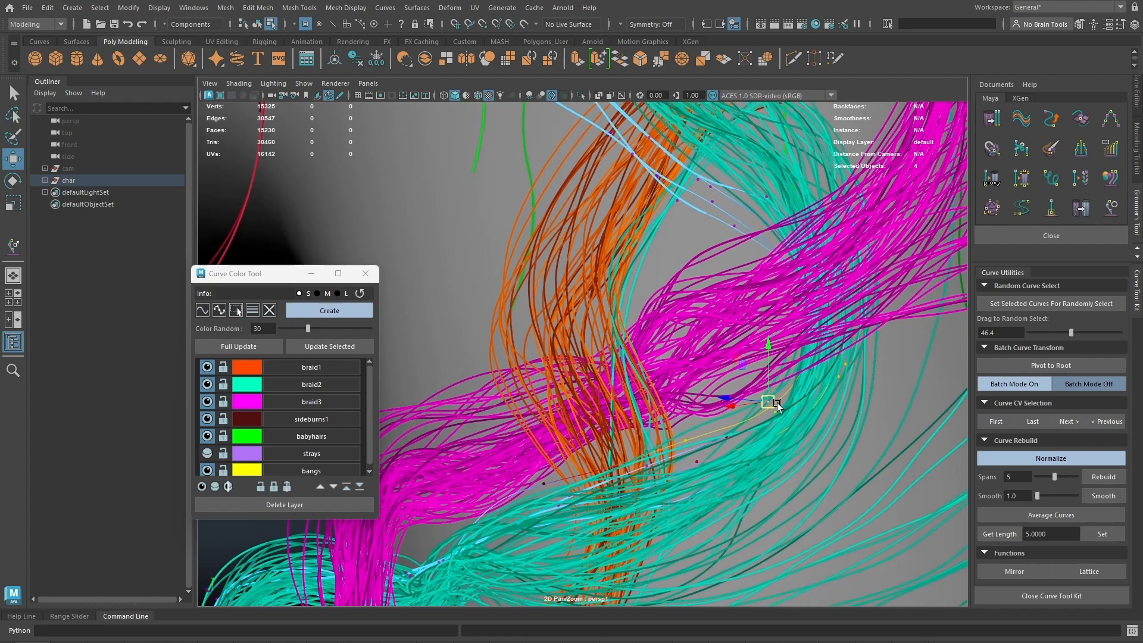
{"action": "left_click", "coordinate": [1059, 420]}
{"action": "left_click_drag", "start_coordinate": [728, 430], "coordinate": [763, 420], "text": "alt"}
{"action": "right_click_drag", "start_coordinate": [763, 420], "coordinate": [652, 378], "text": "alt"}
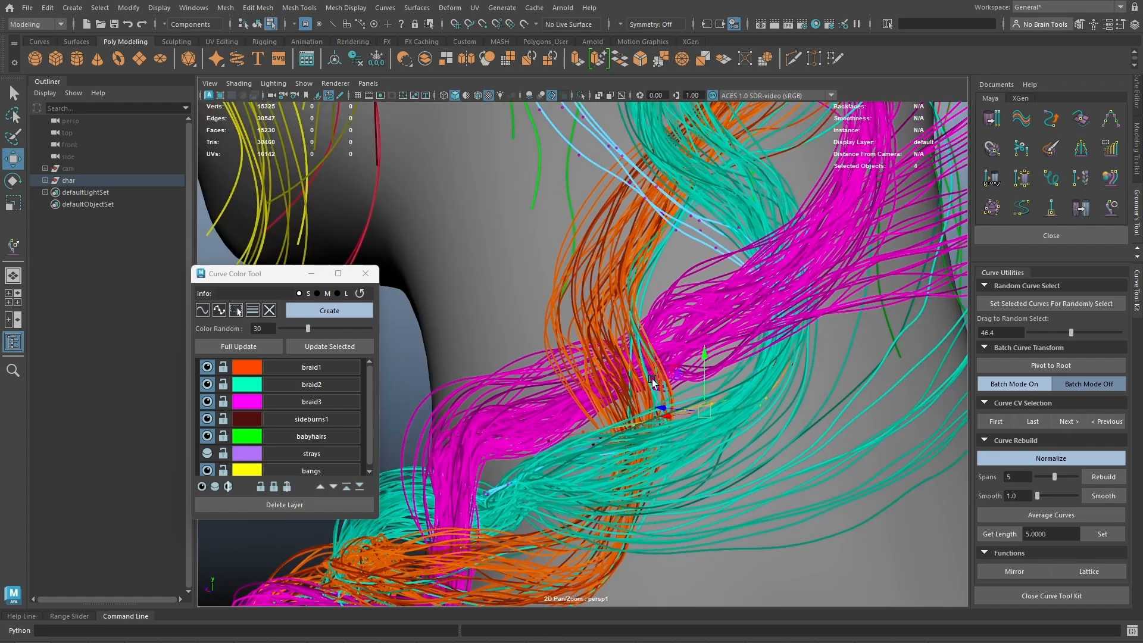
Step: Return the curves to object mode and isolate a single braid2 curve
{"action": "left_click_drag", "start_coordinate": [652, 378], "coordinate": [670, 391], "text": "alt"}
{"action": "right_click_drag", "start_coordinate": [653, 323], "coordinate": [695, 306]}
{"action": "left_click_drag", "start_coordinate": [695, 306], "coordinate": [605, 326], "text": "alt"}
{"action": "left_click", "coordinate": [636, 339]}
{"action": "left_click", "coordinate": [628, 312]}
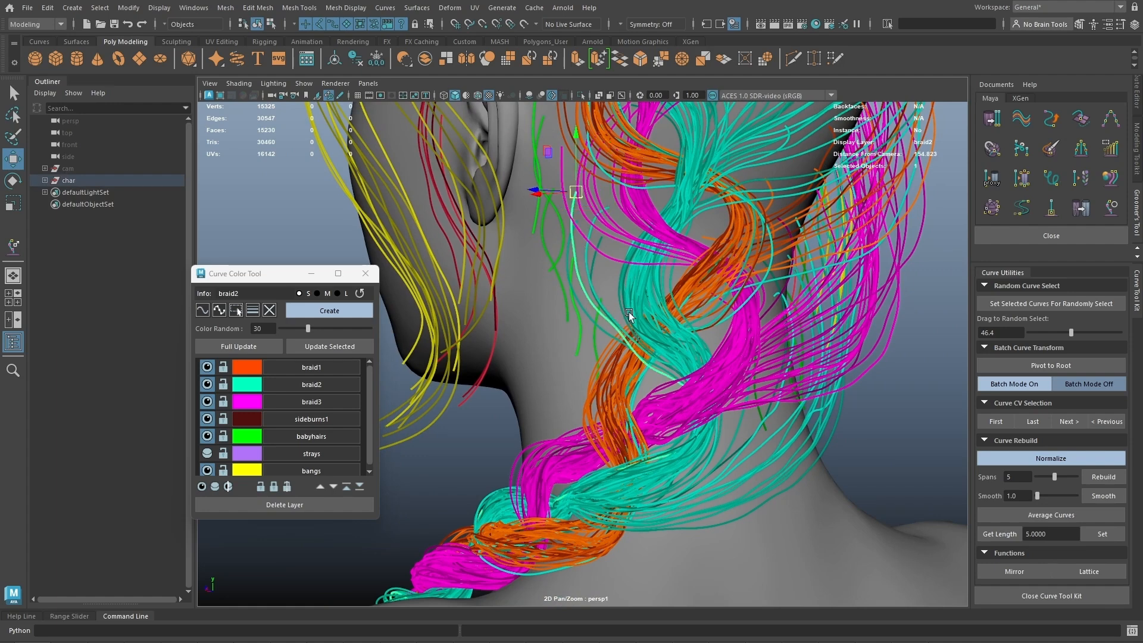
{"action": "left_click", "coordinate": [1055, 457]}
{"action": "key", "text": "ctrl+1"}
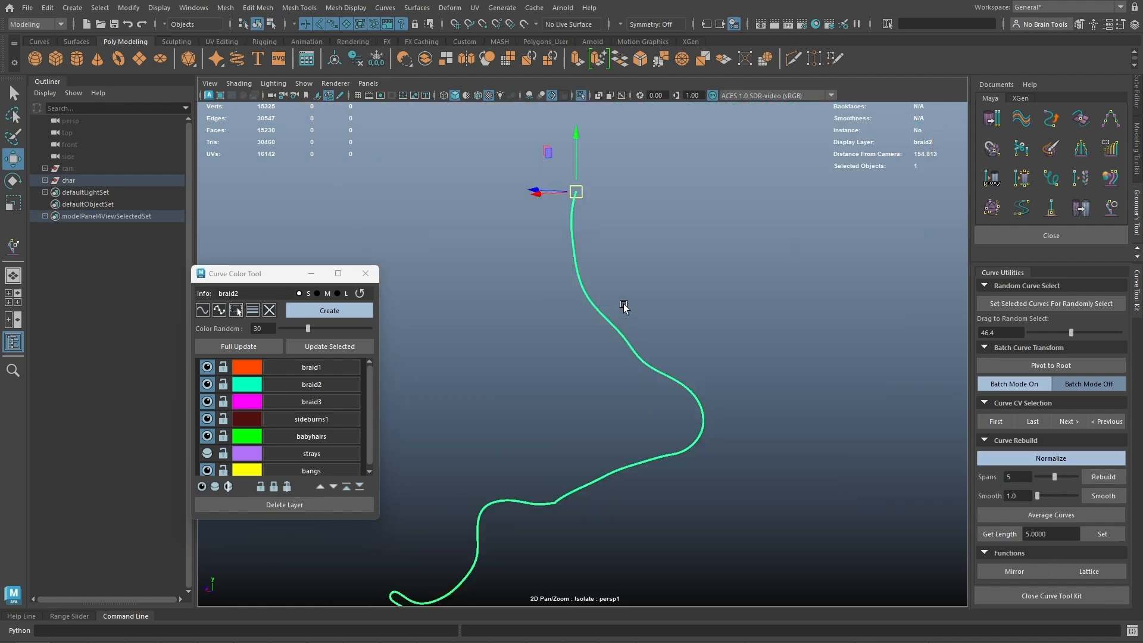
Step: Inspect the isolated curve's control vertices and try rebuilding the curve with 20 spans
{"action": "right_click_drag", "start_coordinate": [719, 309], "coordinate": [680, 243], "text": "alt"}
{"action": "middle_click_drag", "start_coordinate": [605, 406], "coordinate": [697, 286], "text": "alt"}
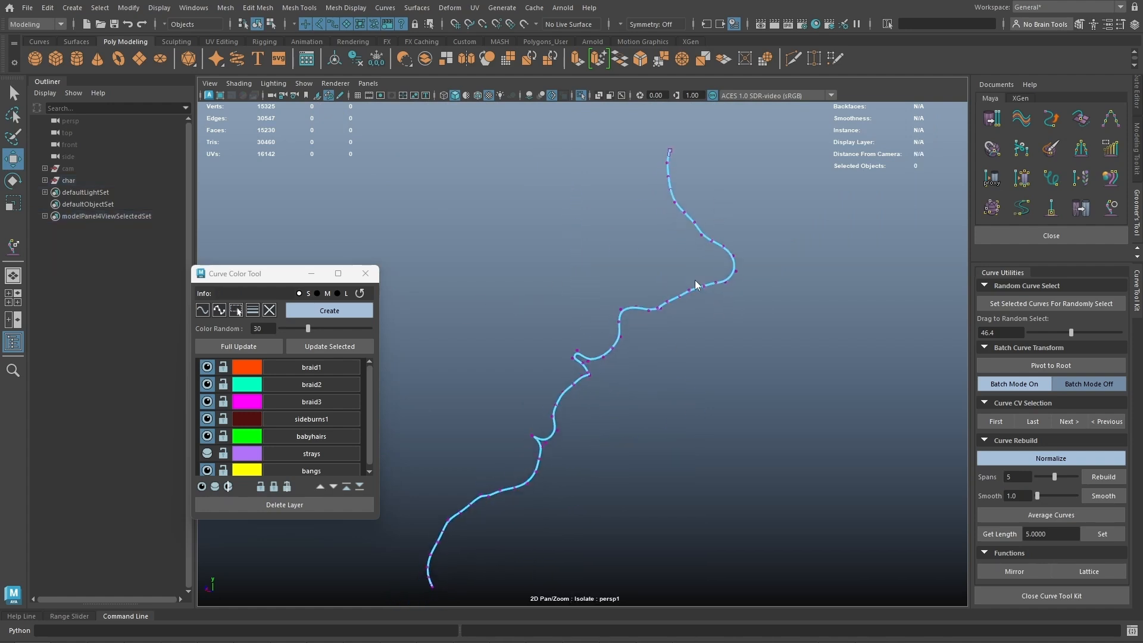
{"action": "right_click_drag", "start_coordinate": [696, 286], "coordinate": [764, 251]}
{"action": "left_click_drag", "start_coordinate": [768, 249], "coordinate": [697, 289]}
{"action": "left_click_drag", "start_coordinate": [1021, 476], "coordinate": [978, 475]}
{"action": "type", "text": "2"}
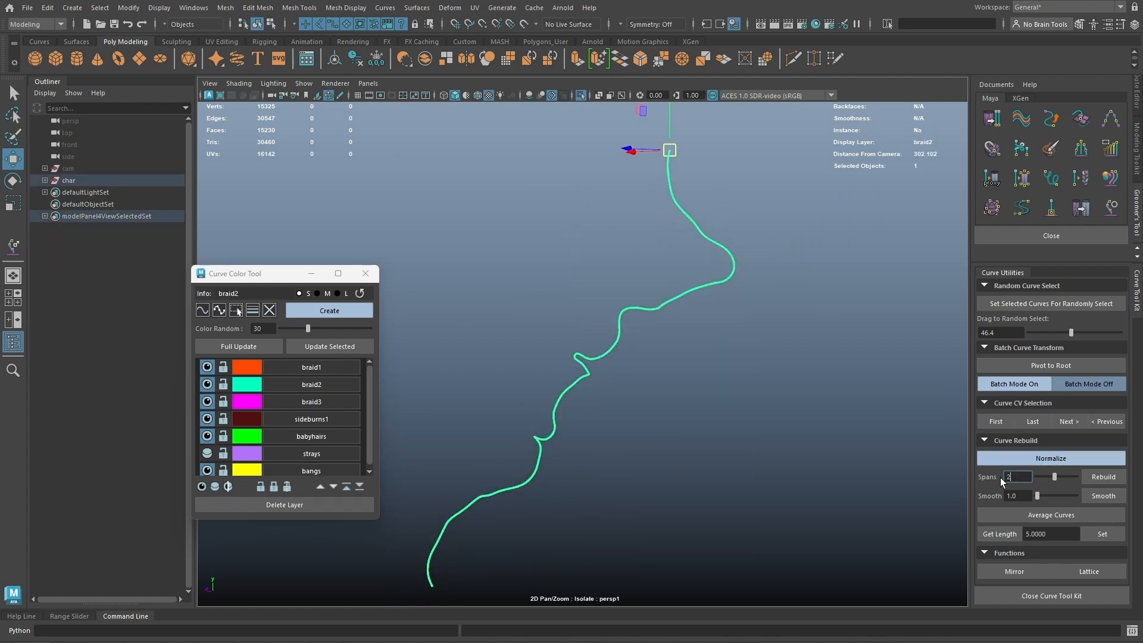
{"action": "type", "text": "0"}
{"action": "left_click", "coordinate": [1095, 479]}
{"action": "key", "text": "ctrl+z"}
Step: Smooth the isolated curve with a value of 1.0 and show all hair curves again
{"action": "middle_click_drag", "start_coordinate": [743, 317], "coordinate": [741, 340], "text": "alt"}
{"action": "left_click", "coordinate": [1101, 500]}
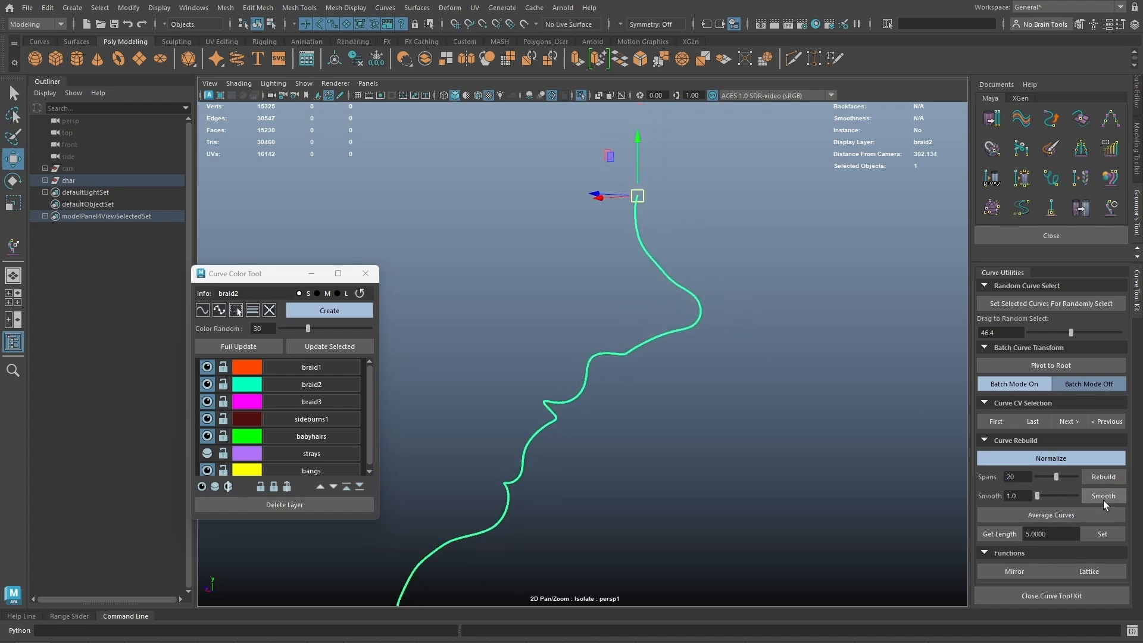
{"action": "left_click", "coordinate": [732, 333]}
{"action": "key", "text": "ctrl+1"}
{"action": "left_click_drag", "start_coordinate": [672, 374], "coordinate": [642, 352], "text": "alt"}
{"action": "left_click_drag", "start_coordinate": [768, 226], "coordinate": [726, 266], "text": "alt"}
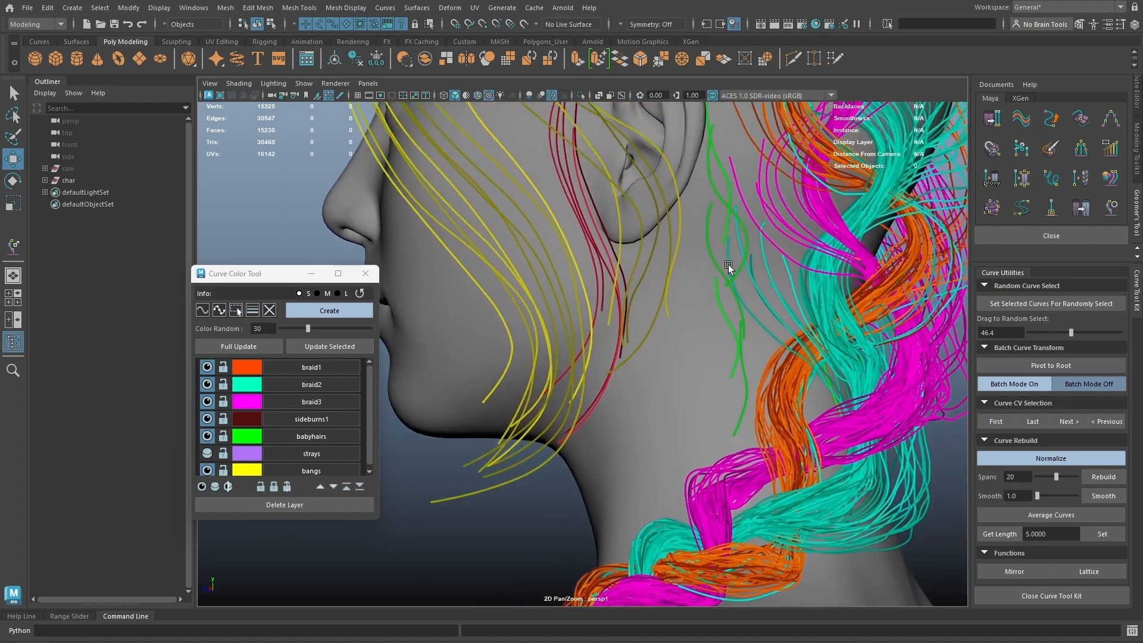
Step: Pick a baby hair curve behind the ear and isolate the babyhairs layer
{"action": "left_click", "coordinate": [727, 191]}
{"action": "middle_click_drag", "start_coordinate": [731, 224], "coordinate": [721, 248], "text": "alt"}
{"action": "left_click", "coordinate": [336, 430]}
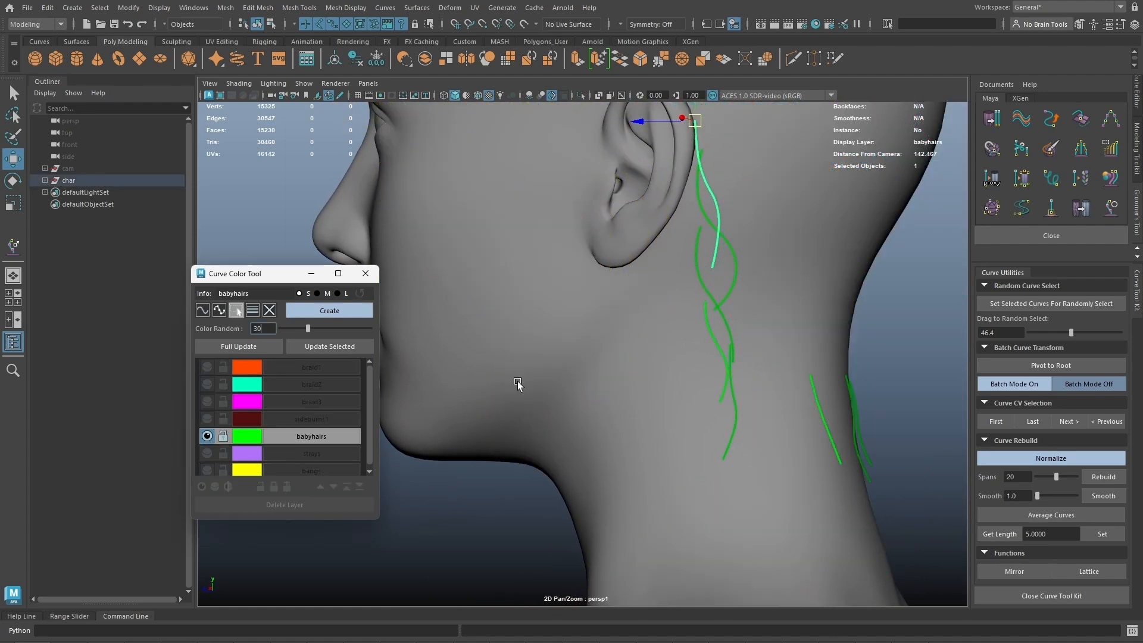
Step: Select all babyhairs curves around the nape and average them
{"action": "left_click_drag", "start_coordinate": [520, 387], "coordinate": [542, 407], "text": "alt"}
{"action": "scroll", "coordinate": [668, 294], "scroll_direction": "down", "scroll_amount": 5}
{"action": "scroll", "coordinate": [717, 349], "scroll_direction": "up", "scroll_amount": 3}
{"action": "scroll", "coordinate": [718, 348], "scroll_direction": "up", "scroll_amount": 2}
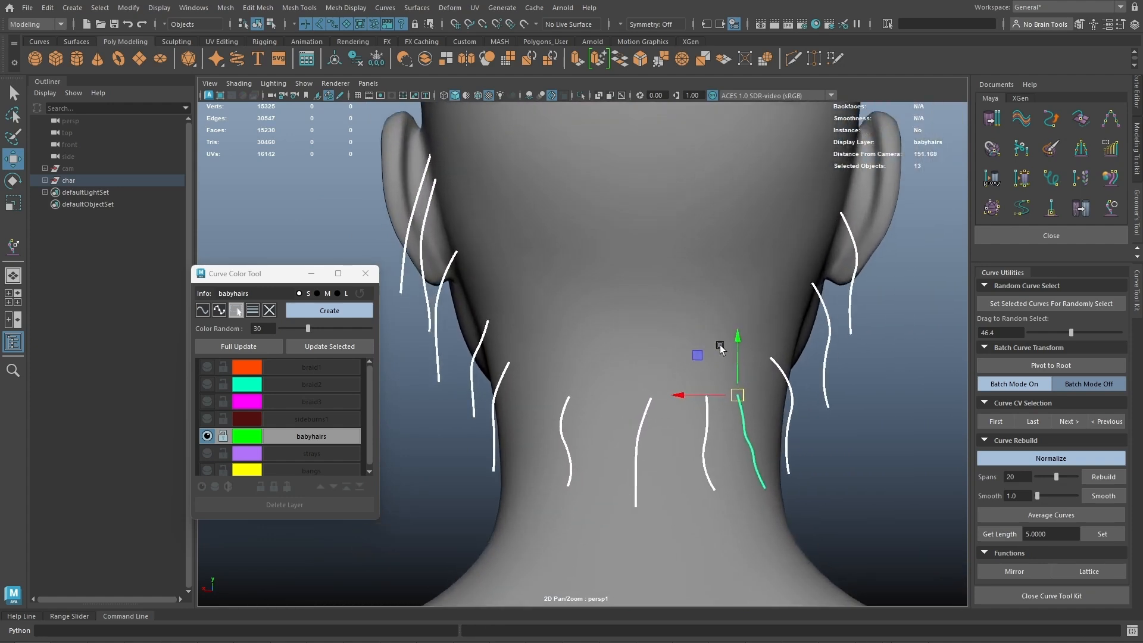
{"action": "left_click", "coordinate": [1020, 516]}
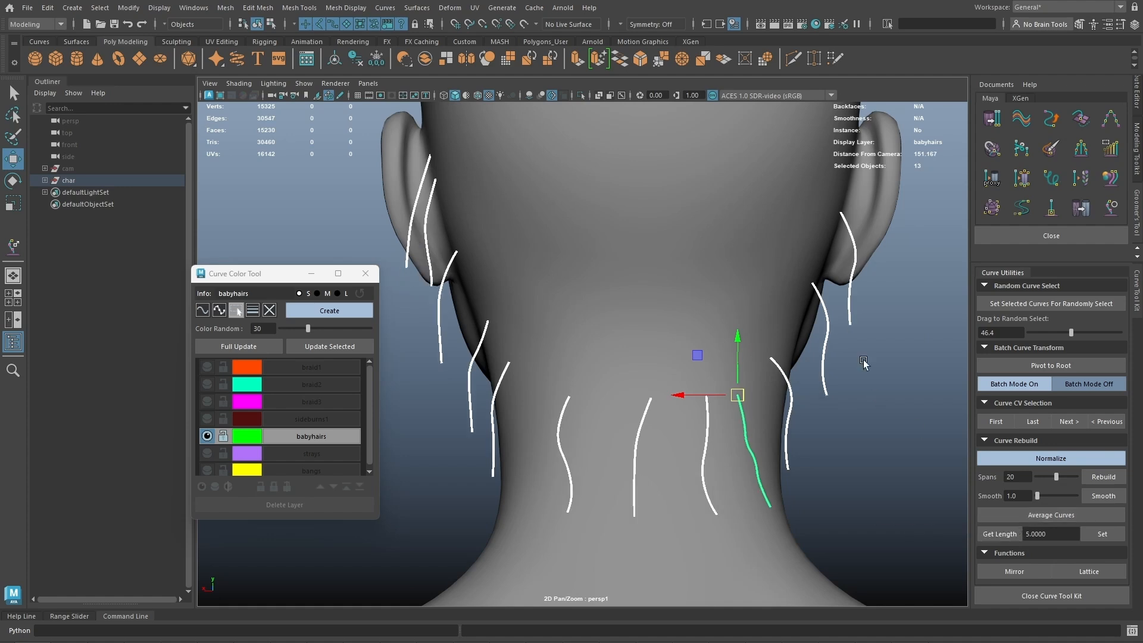
Step: Read the length of the babyhairs curve behind the ear and pick its neighbours for comparison
{"action": "left_click_drag", "start_coordinate": [838, 302], "coordinate": [883, 335]}
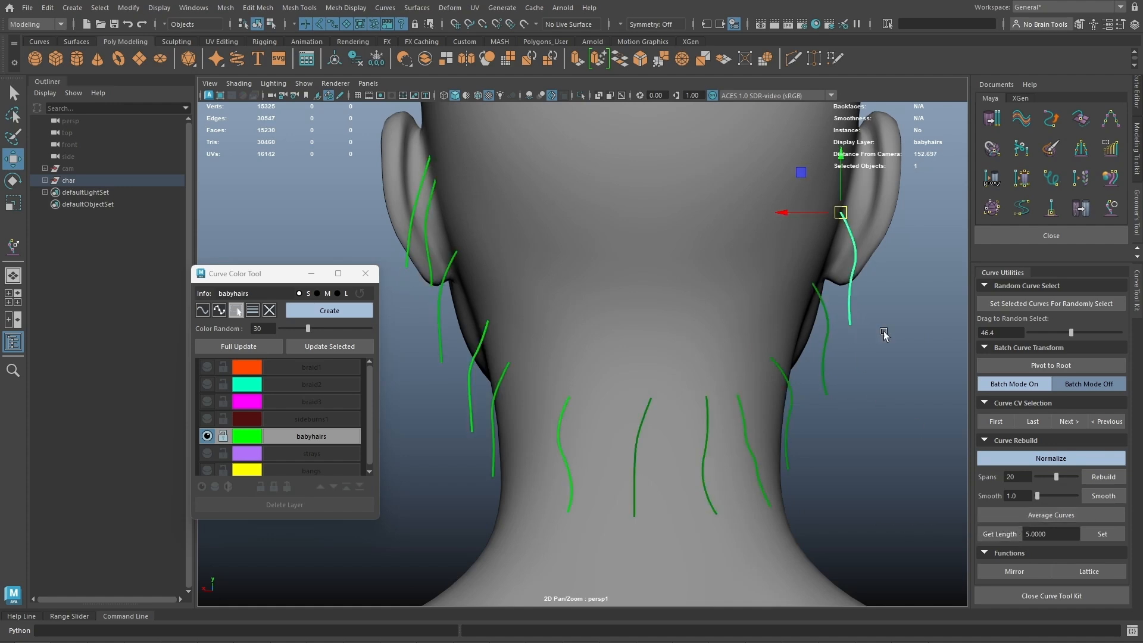
{"action": "left_click", "coordinate": [1002, 534]}
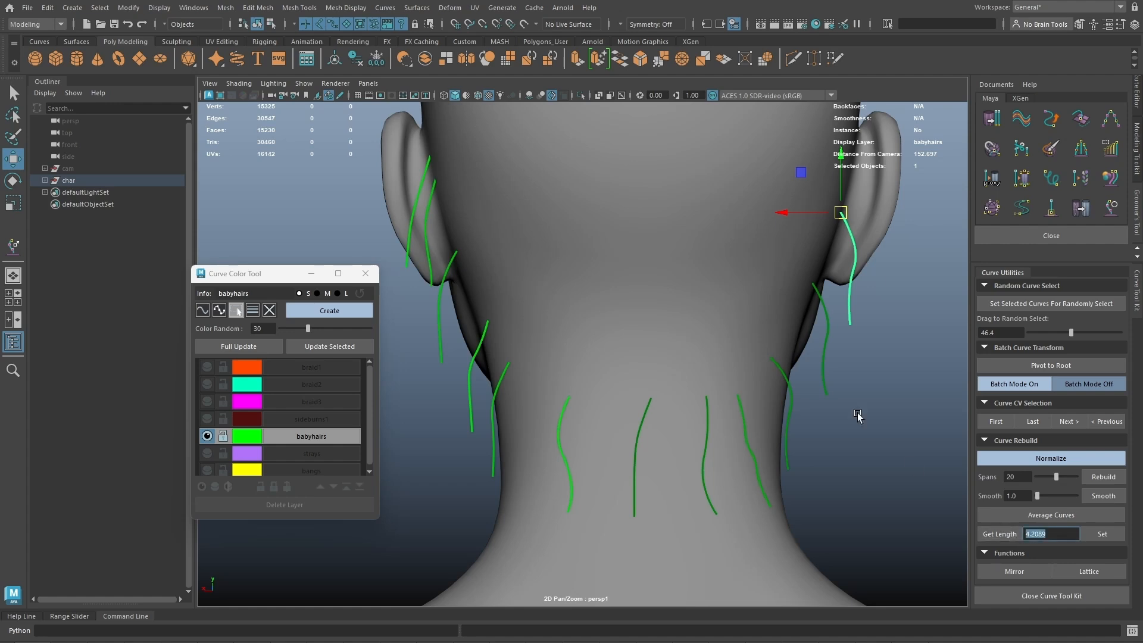
{"action": "left_click", "coordinate": [825, 381]}
{"action": "left_click", "coordinate": [789, 460]}
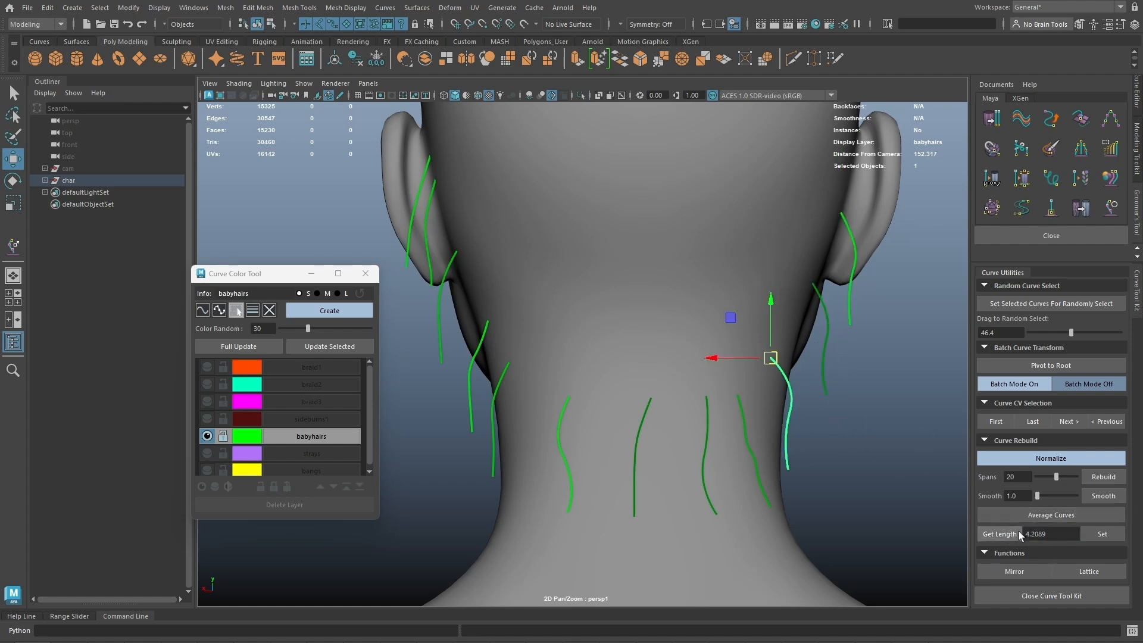
Step: Undo the averaging of the babyhairs curves
{"action": "left_click_drag", "start_coordinate": [796, 402], "coordinate": [865, 274], "text": "alt"}
{"action": "key", "text": "ctrl+z"}
{"action": "key", "text": "ctrl+z"}
{"action": "key", "text": "ctrl+z"}
{"action": "key", "text": "ctrl+z"}
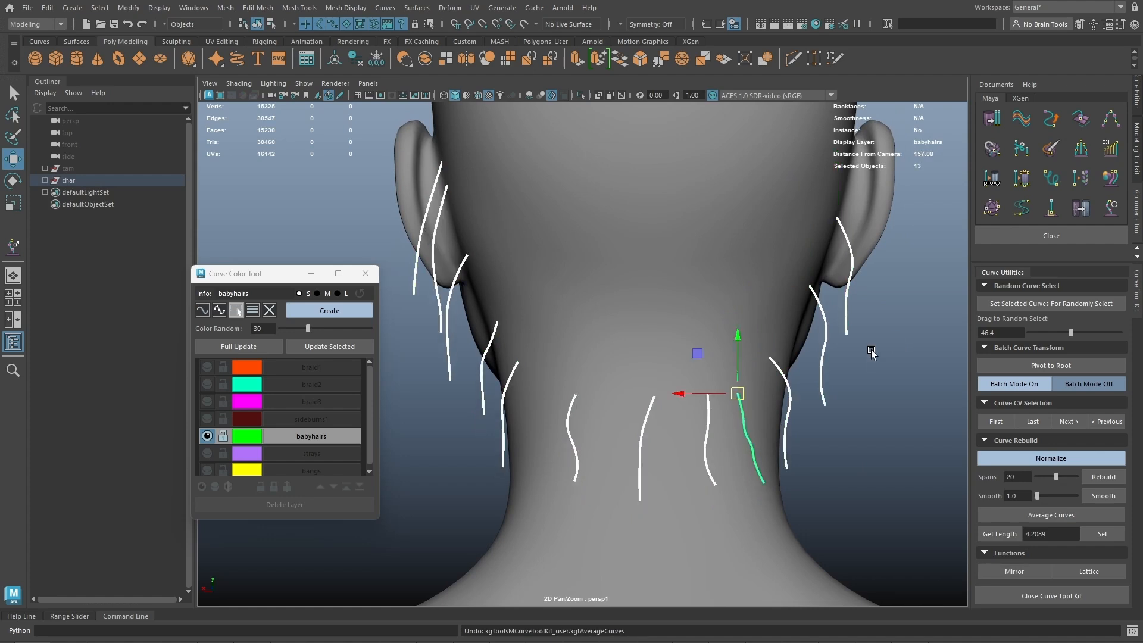
Step: Scale down the single babyhairs curve behind the right ear and get its length
{"action": "left_click_drag", "start_coordinate": [836, 284], "coordinate": [860, 298]}
{"action": "key", "text": "r"}
{"action": "middle_click_drag", "start_coordinate": [889, 317], "coordinate": [843, 321]}
{"action": "key", "text": "w"}
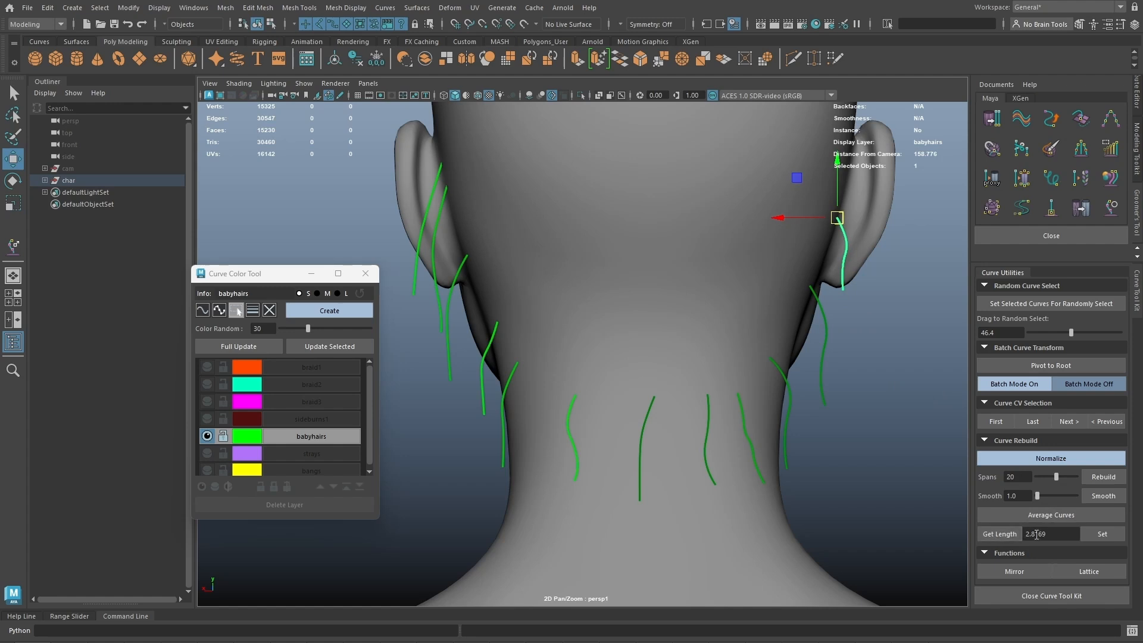
{"action": "left_click", "coordinate": [870, 372]}
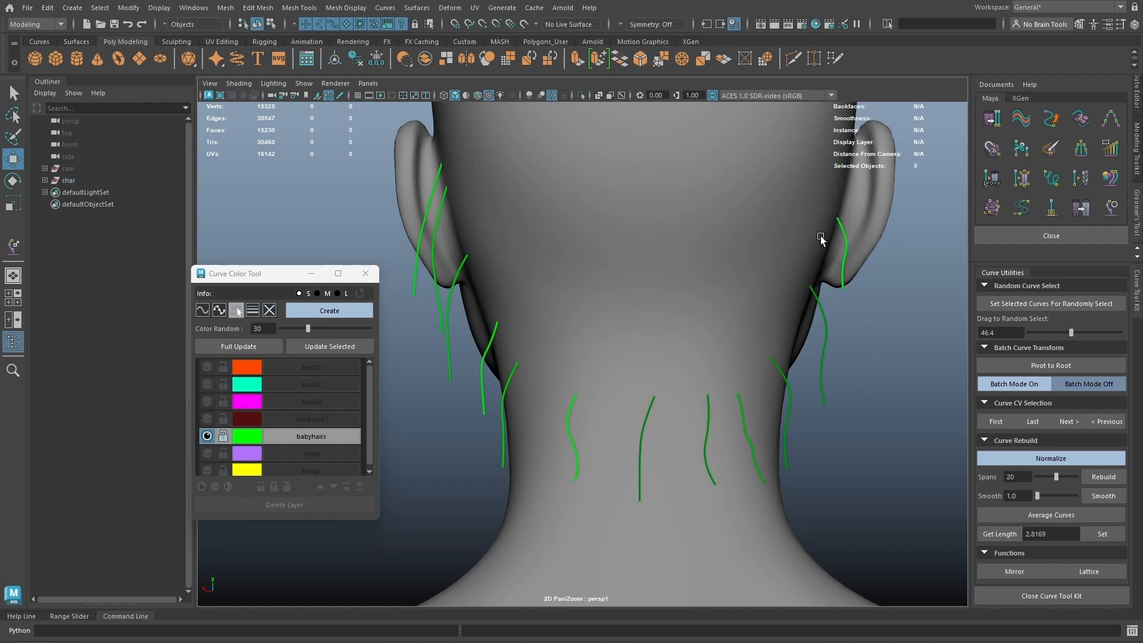
Step: Try setting the other babyhairs curves to the stored length of 2.8169
{"action": "left_click_drag", "start_coordinate": [820, 238], "coordinate": [408, 473]}
{"action": "left_click", "coordinate": [1102, 534]}
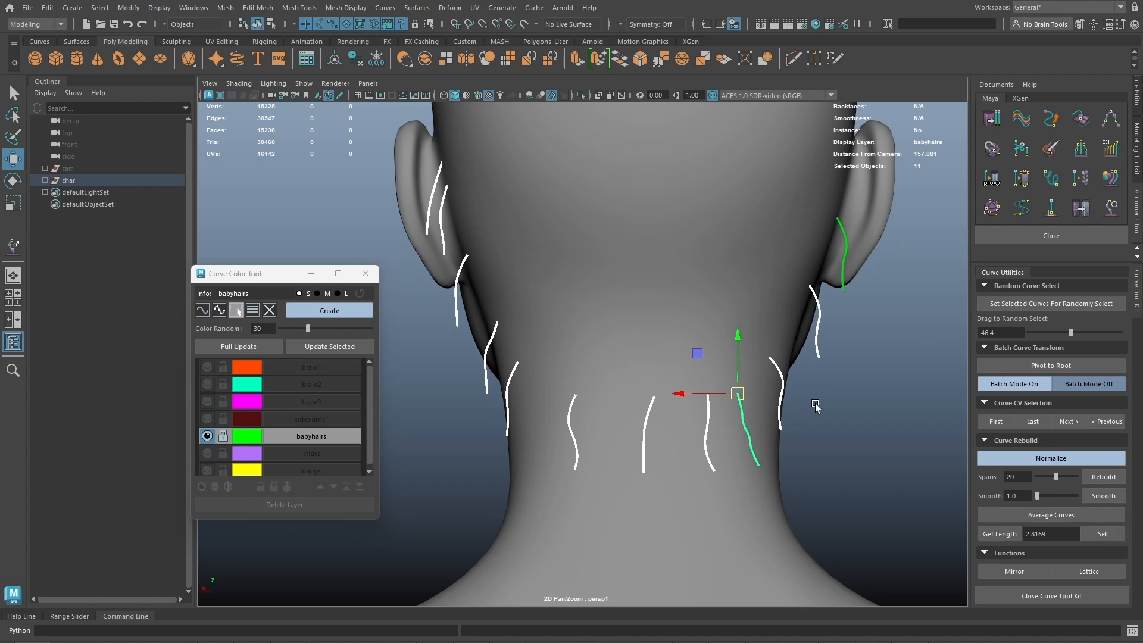
{"action": "key", "text": "ctrl+z"}
Step: Delete the babyhairs curves on the right half of the head and nape
{"action": "left_click_drag", "start_coordinate": [887, 214], "coordinate": [621, 524]}
{"action": "key", "text": "Delete"}
{"action": "scroll", "coordinate": [759, 421], "scroll_direction": "down", "scroll_amount": 4}
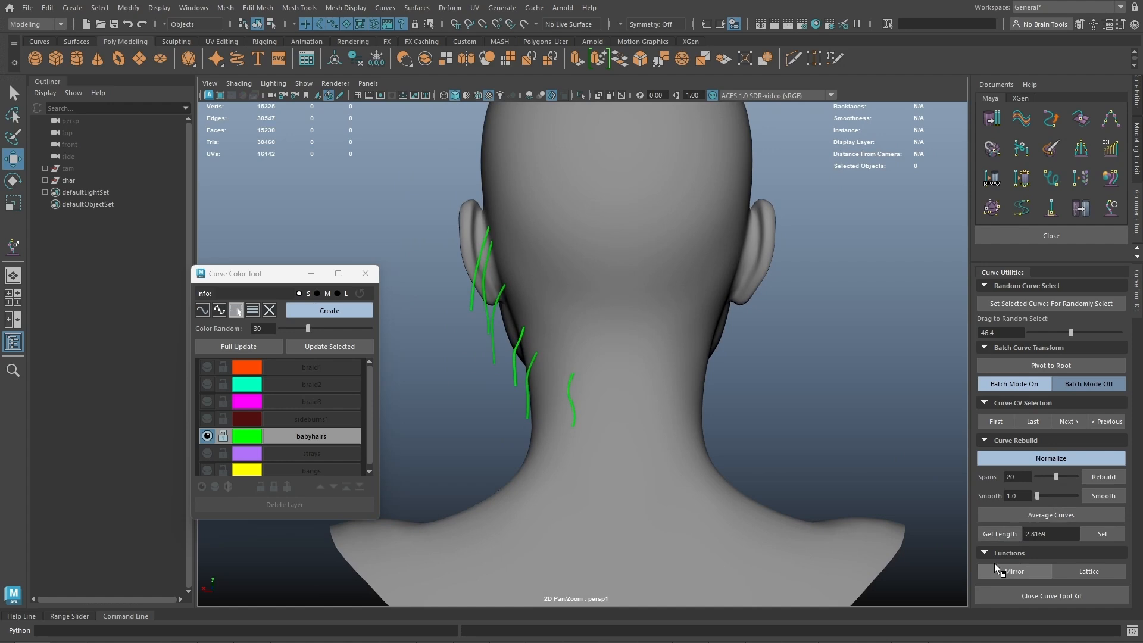
Step: Mirror the remaining babyhairs curves from the left side to the right side of the head
{"action": "middle_click_drag", "start_coordinate": [719, 399], "coordinate": [723, 407], "text": "alt"}
{"action": "left_click_drag", "start_coordinate": [585, 229], "coordinate": [426, 449]}
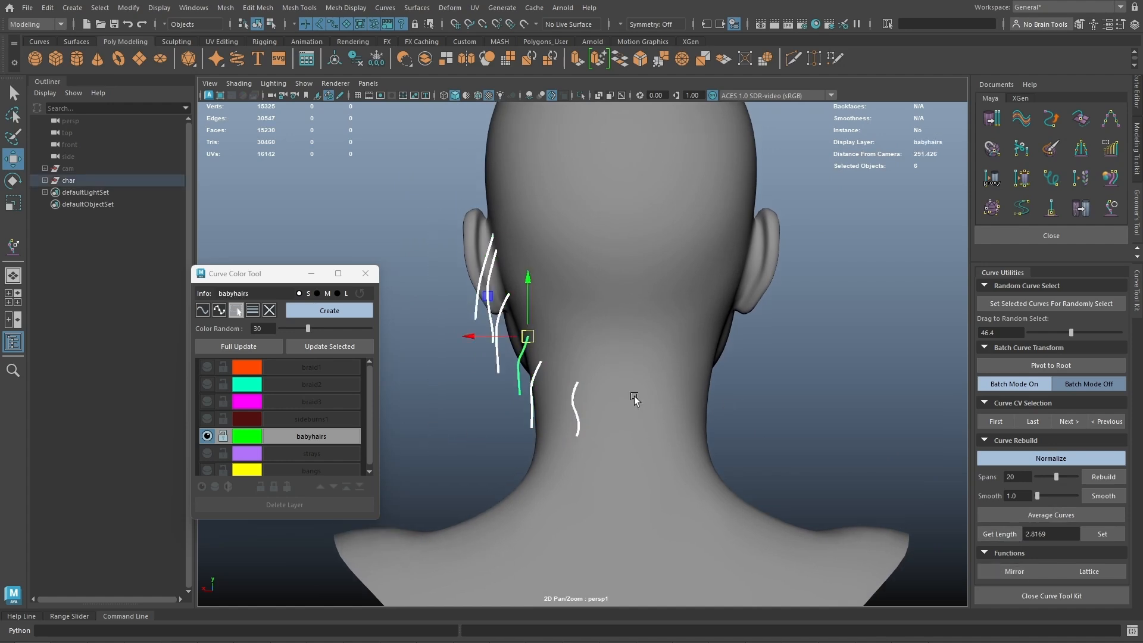
{"action": "right_click", "coordinate": [1009, 570]}
{"action": "left_click", "coordinate": [1024, 576]}
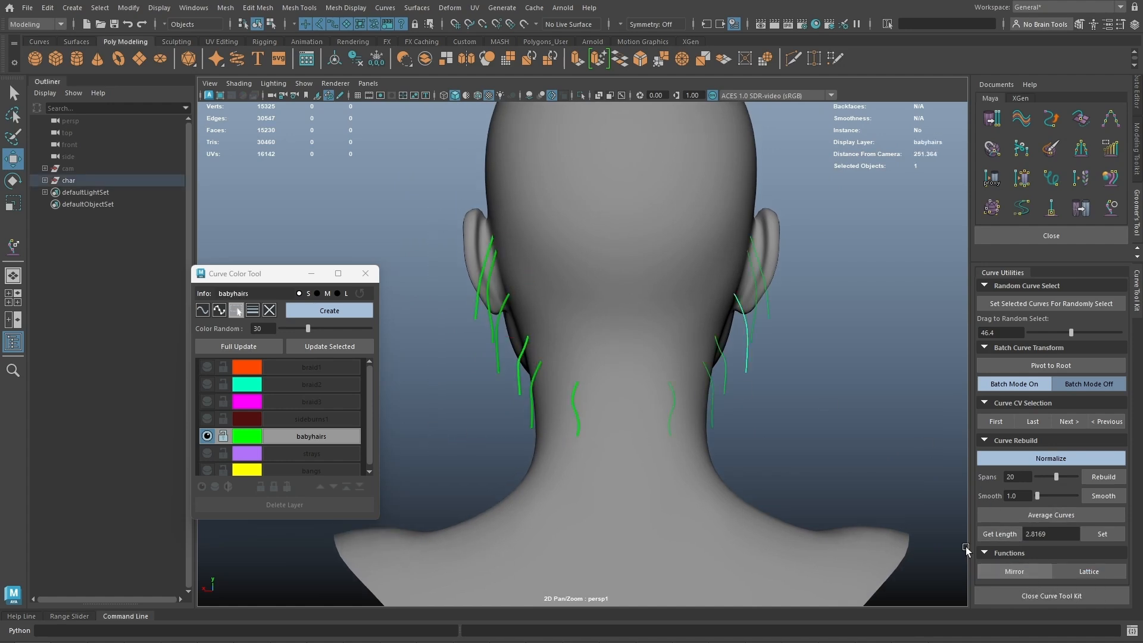
{"action": "left_click_drag", "start_coordinate": [697, 386], "coordinate": [760, 380], "text": "alt"}
{"action": "left_click", "coordinate": [760, 380]}
{"action": "right_click_drag", "start_coordinate": [761, 380], "coordinate": [790, 373], "text": "alt"}
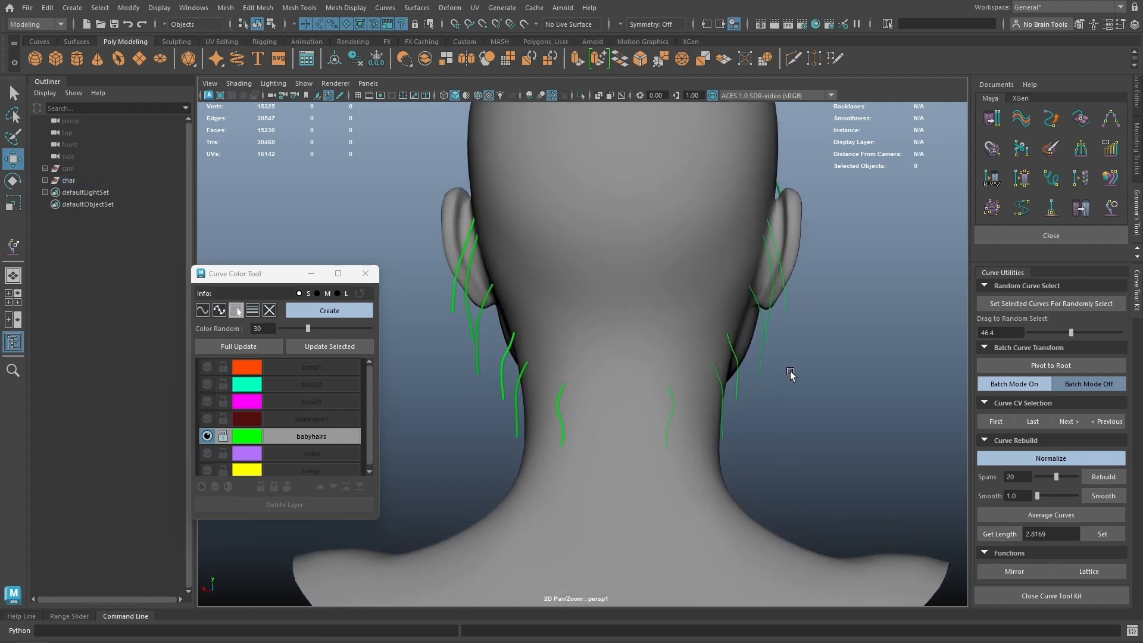
Step: Select the mirrored curves and assign them to the babyhairs colour layer
{"action": "left_click_drag", "start_coordinate": [802, 257], "coordinate": [659, 420]}
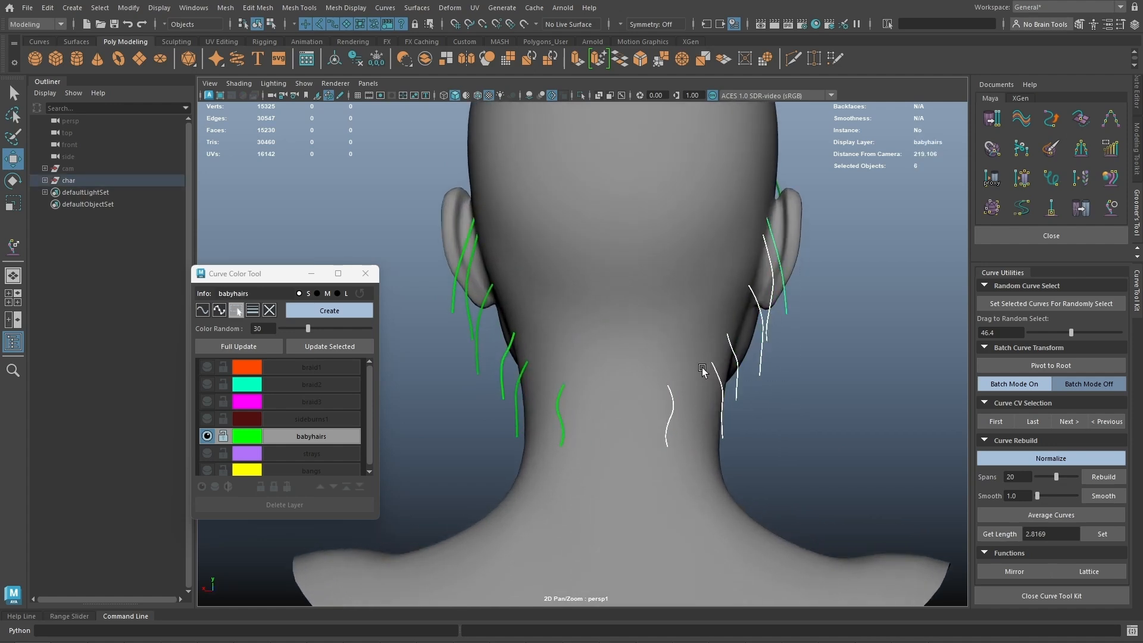
{"action": "right_click", "coordinate": [300, 433]}
{"action": "left_click", "coordinate": [333, 440]}
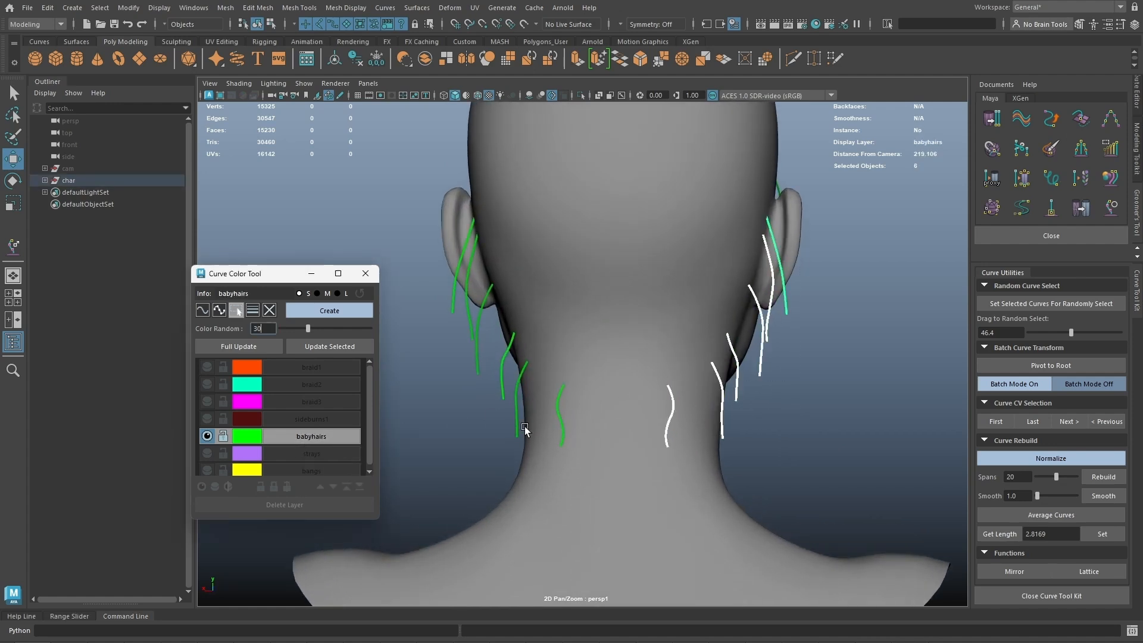
{"action": "left_click", "coordinate": [788, 315]}
{"action": "left_click_drag", "start_coordinate": [760, 386], "coordinate": [817, 370], "text": "alt"}
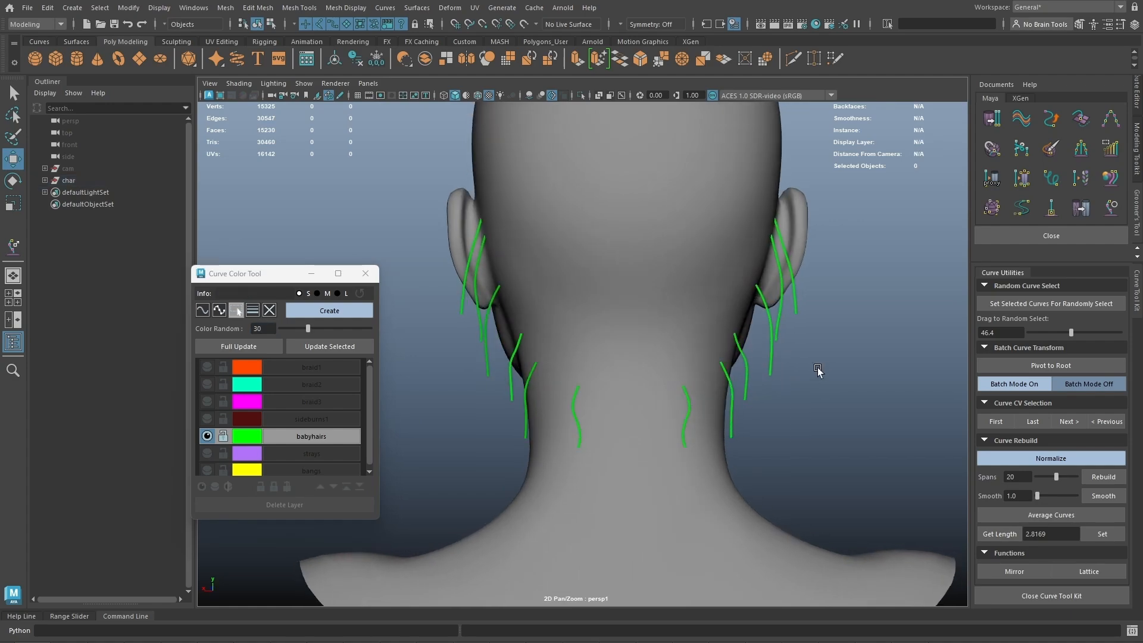
Step: End the babyhairs layer isolation and review the complete groom around the head
{"action": "left_click", "coordinate": [327, 434]}
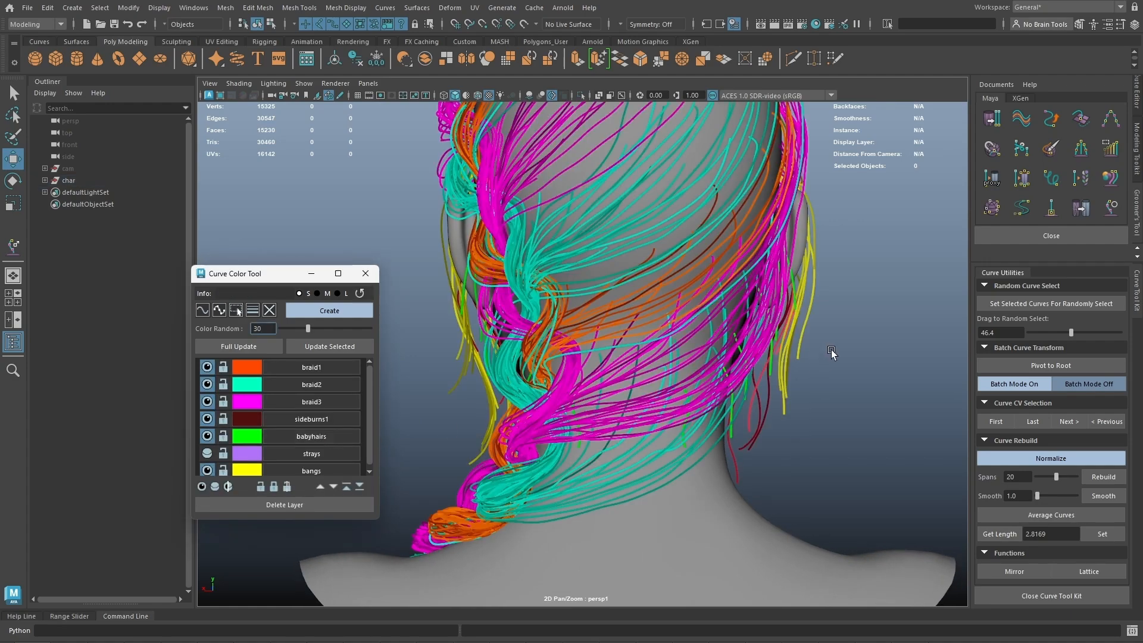
{"action": "left_click_drag", "start_coordinate": [640, 420], "coordinate": [716, 422], "text": "alt"}
{"action": "left_click_drag", "start_coordinate": [572, 426], "coordinate": [613, 412], "text": "alt"}
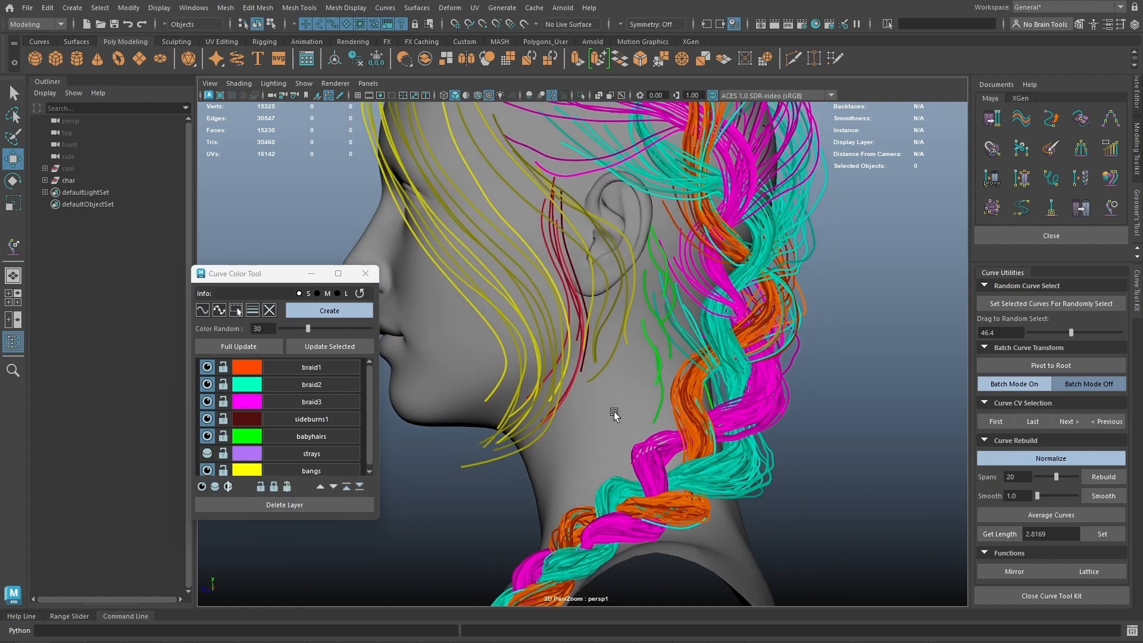
{"action": "scroll", "coordinate": [613, 412], "scroll_direction": "down", "scroll_amount": 2}
{"action": "middle_click_drag", "start_coordinate": [636, 465], "coordinate": [642, 429], "text": "alt"}
{"action": "mouse_move", "coordinate": [658, 455]}
{"action": "left_mouse_down", "text": "alt"}
{"action": "mouse_move", "coordinate": [675, 427]}
{"action": "mouse_move", "coordinate": [662, 435]}
{"action": "left_mouse_up", "text": "alt"}
{"action": "middle_click_drag", "start_coordinate": [635, 350], "coordinate": [653, 462], "text": "alt"}
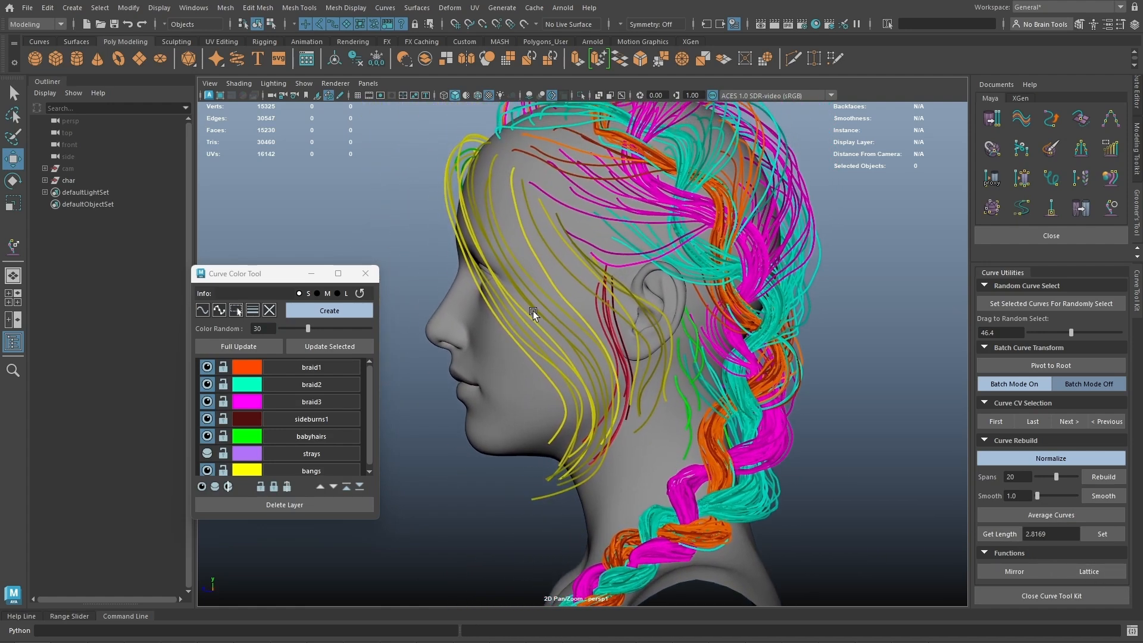
{"action": "left_click_drag", "start_coordinate": [533, 314], "coordinate": [458, 311], "text": "alt"}
{"action": "left_click", "coordinate": [428, 286]}
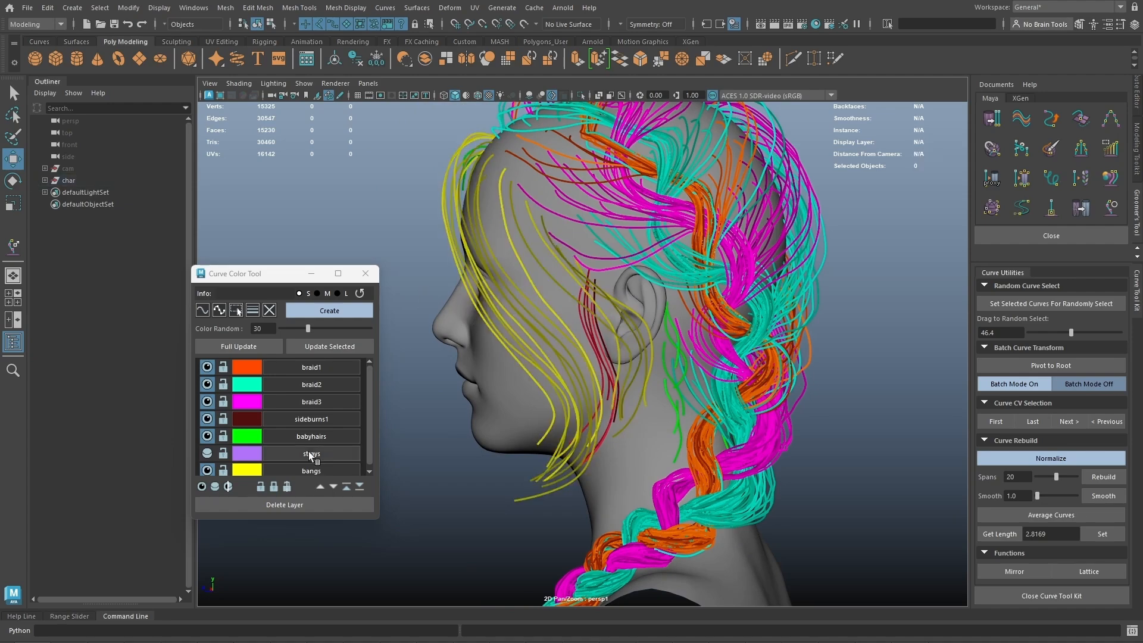
Step: Select the bangs layer's curves, deselect those on one side of the face, and apply a lattice with 5 × 5 × 5 divisions
{"action": "scroll", "coordinate": [316, 464], "scroll_direction": "down", "scroll_amount": 1}
{"action": "left_click", "coordinate": [316, 467]}
{"action": "left_click_drag", "start_coordinate": [623, 355], "coordinate": [764, 339], "text": "alt"}
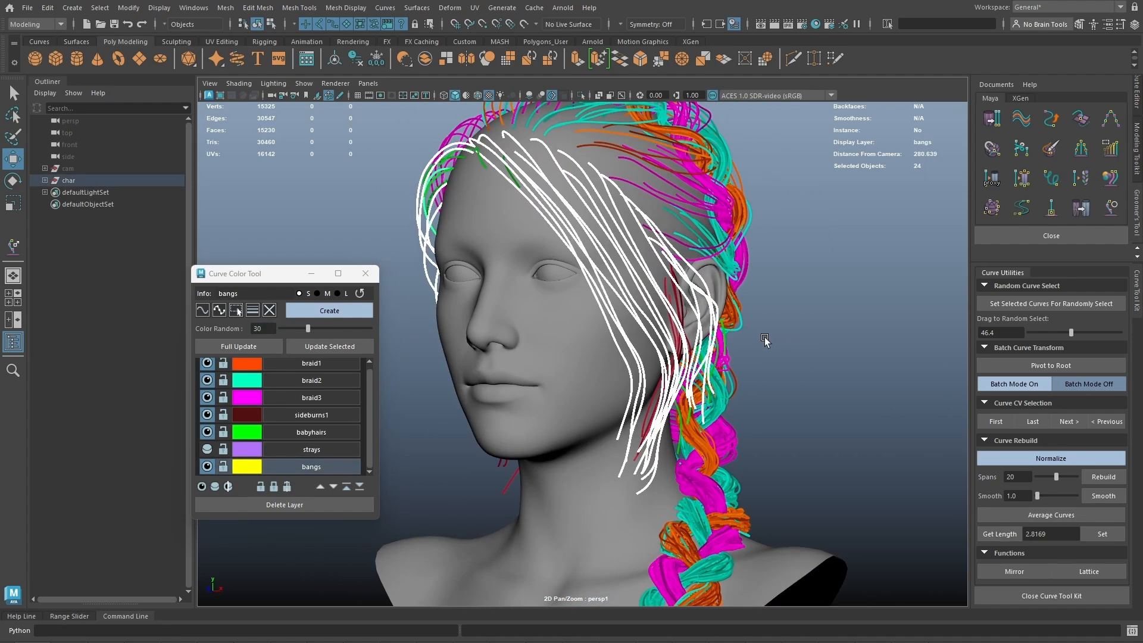
{"action": "left_click", "coordinate": [1085, 572]}
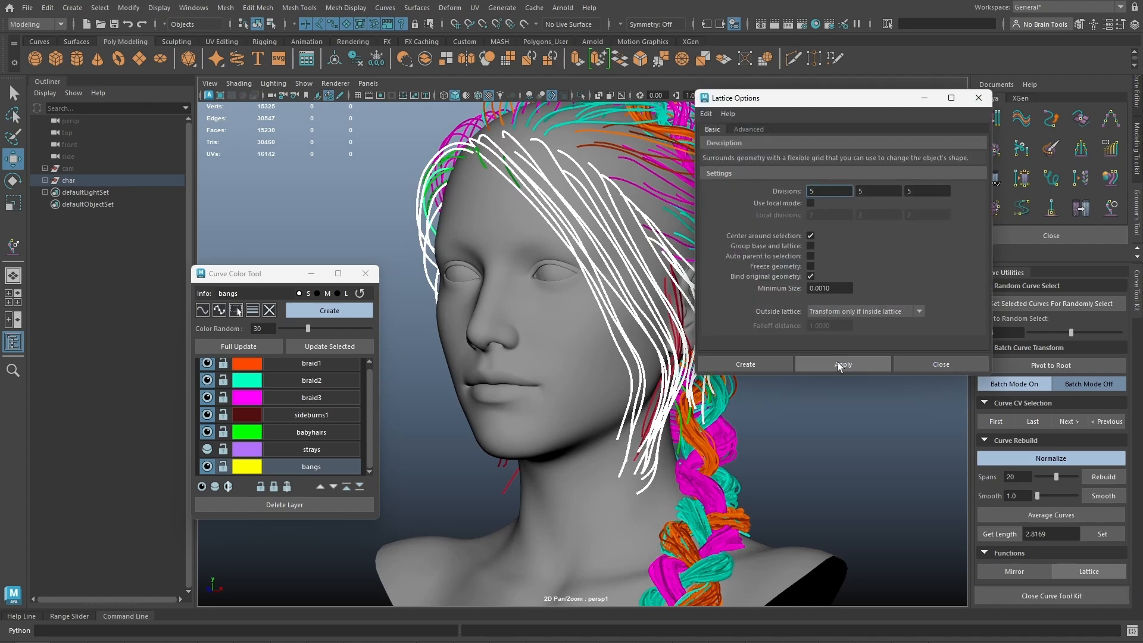
{"action": "left_click_drag", "start_coordinate": [549, 241], "coordinate": [580, 233], "text": "alt"}
{"action": "left_click_drag", "start_coordinate": [470, 272], "coordinate": [327, 138], "text": "ctrl"}
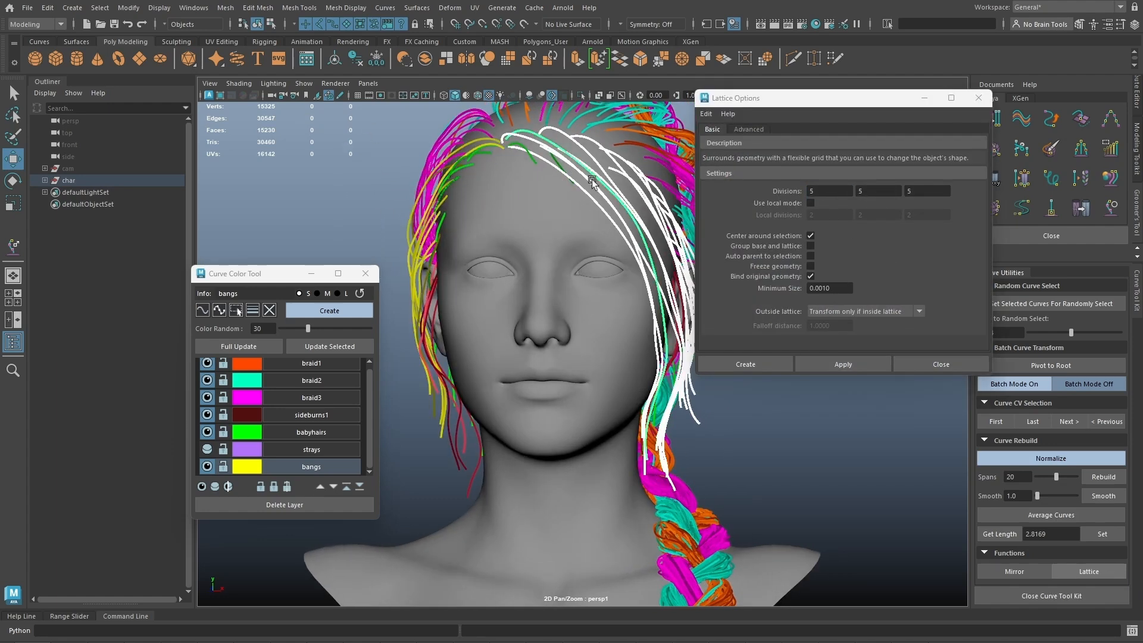
{"action": "left_click", "coordinate": [842, 364]}
{"action": "left_click", "coordinate": [940, 364]}
{"action": "left_click_drag", "start_coordinate": [680, 317], "coordinate": [750, 310], "text": "alt"}
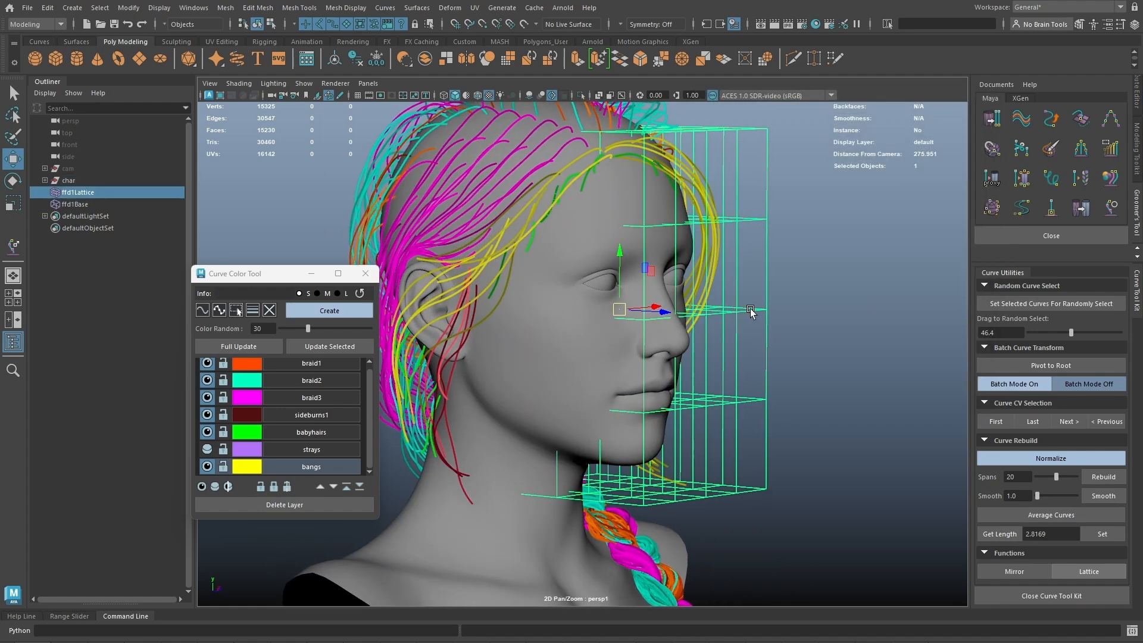
Step: Move the lattice's middle front points outward to push the bangs away from the face
{"action": "right_click_drag", "start_coordinate": [750, 310], "coordinate": [731, 285]}
{"action": "left_click_drag", "start_coordinate": [738, 290], "coordinate": [694, 331], "text": "alt"}
{"action": "mouse_move", "coordinate": [709, 303]}
{"action": "left_mouse_down"}
{"action": "mouse_move", "coordinate": [654, 349]}
{"action": "mouse_move", "coordinate": [708, 318]}
{"action": "left_mouse_up"}
{"action": "left_click_drag", "start_coordinate": [708, 319], "coordinate": [682, 297], "text": "alt"}
{"action": "left_click_drag", "start_coordinate": [746, 209], "coordinate": [625, 257]}
{"action": "left_click_drag", "start_coordinate": [704, 236], "coordinate": [729, 230]}
{"action": "left_click_drag", "start_coordinate": [777, 279], "coordinate": [743, 316], "text": "alt"}
{"action": "mouse_move", "coordinate": [743, 324]}
{"action": "left_mouse_down", "text": "alt"}
{"action": "mouse_move", "coordinate": [773, 334]}
{"action": "mouse_move", "coordinate": [743, 325]}
{"action": "left_mouse_up", "text": "alt"}
Step: Return to object selection, select the lattice with the curves it crosses, and run the Lattice function on them
{"action": "right_click_drag", "start_coordinate": [708, 258], "coordinate": [733, 251]}
{"action": "left_click_drag", "start_coordinate": [806, 237], "coordinate": [669, 270]}
{"action": "left_click_drag", "start_coordinate": [723, 280], "coordinate": [695, 288], "text": "alt"}
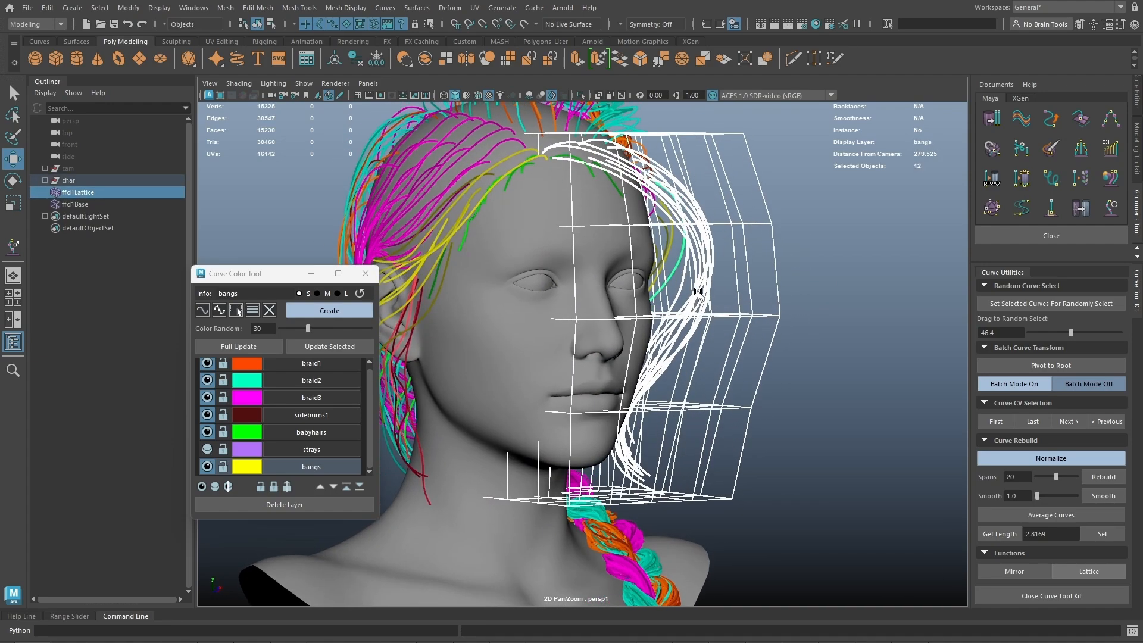
{"action": "left_click_drag", "start_coordinate": [826, 245], "coordinate": [673, 262]}
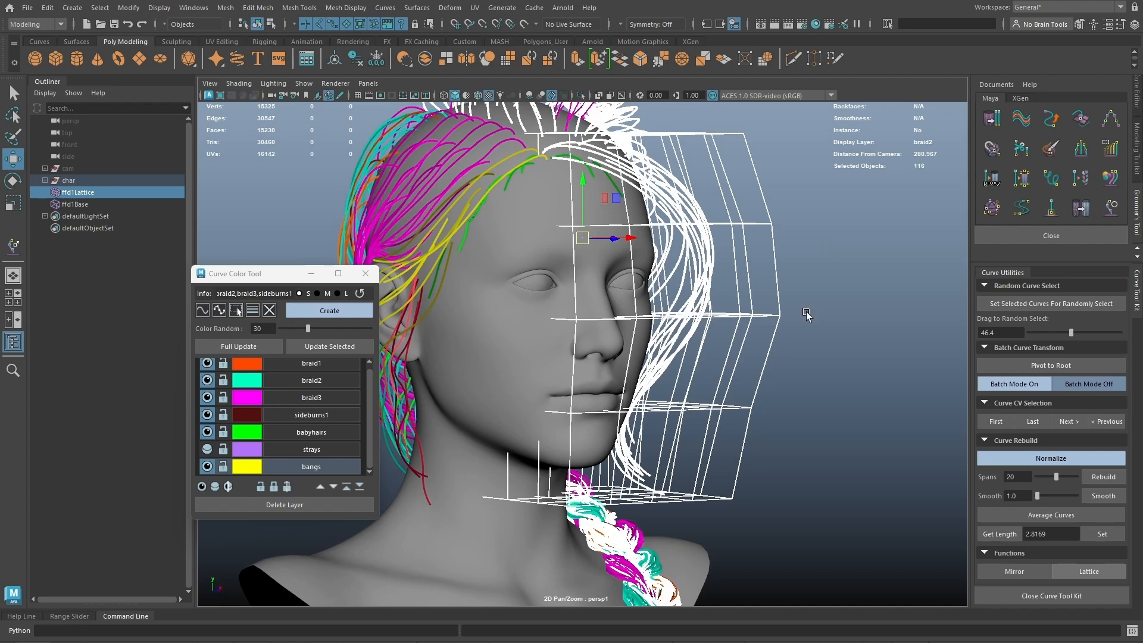
{"action": "left_click", "coordinate": [1084, 571]}
{"action": "left_click_drag", "start_coordinate": [736, 353], "coordinate": [562, 344], "text": "alt"}
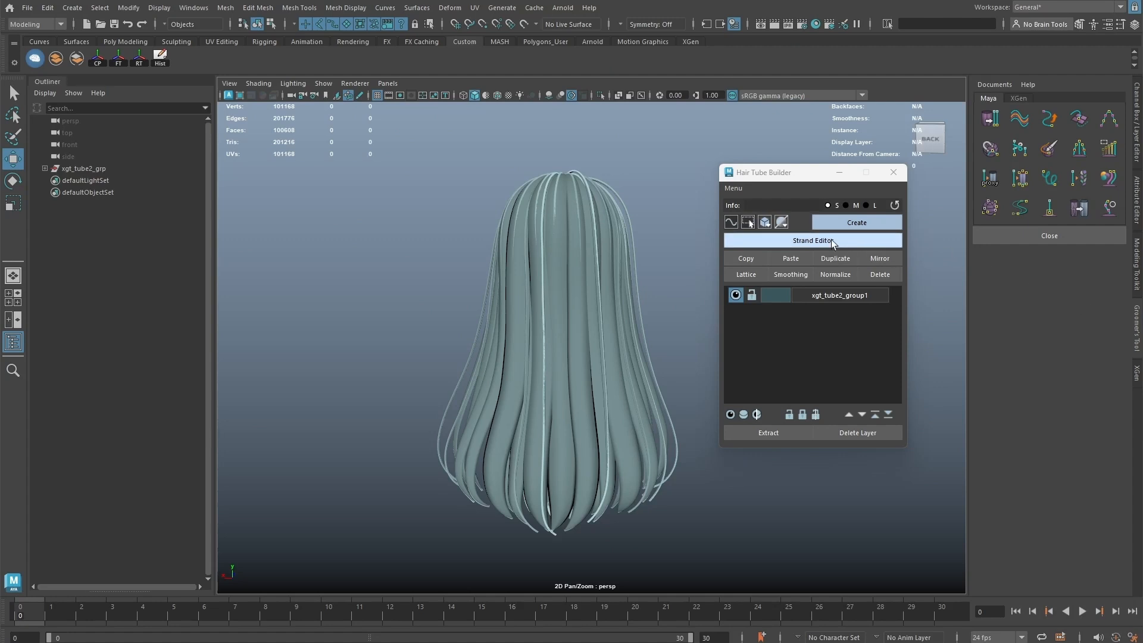
Step: Assign a Ramp shader to the xgt_tube2_group1 hair tubes and change the group's colour to magenta
{"action": "left_click", "coordinate": [783, 225]}
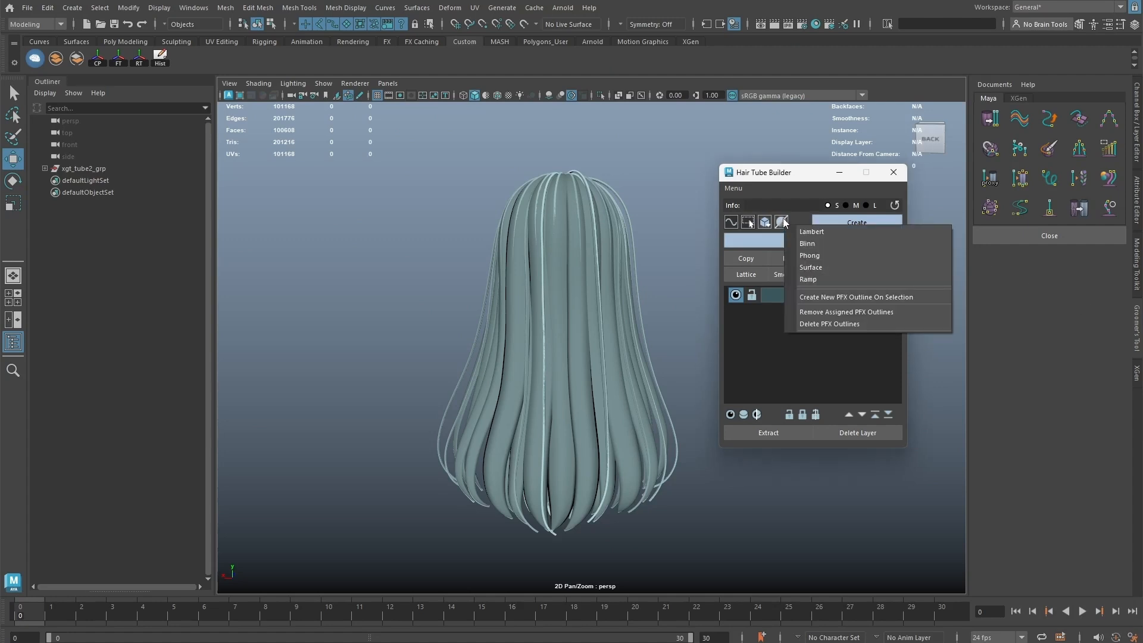
{"action": "left_click", "coordinate": [813, 279]}
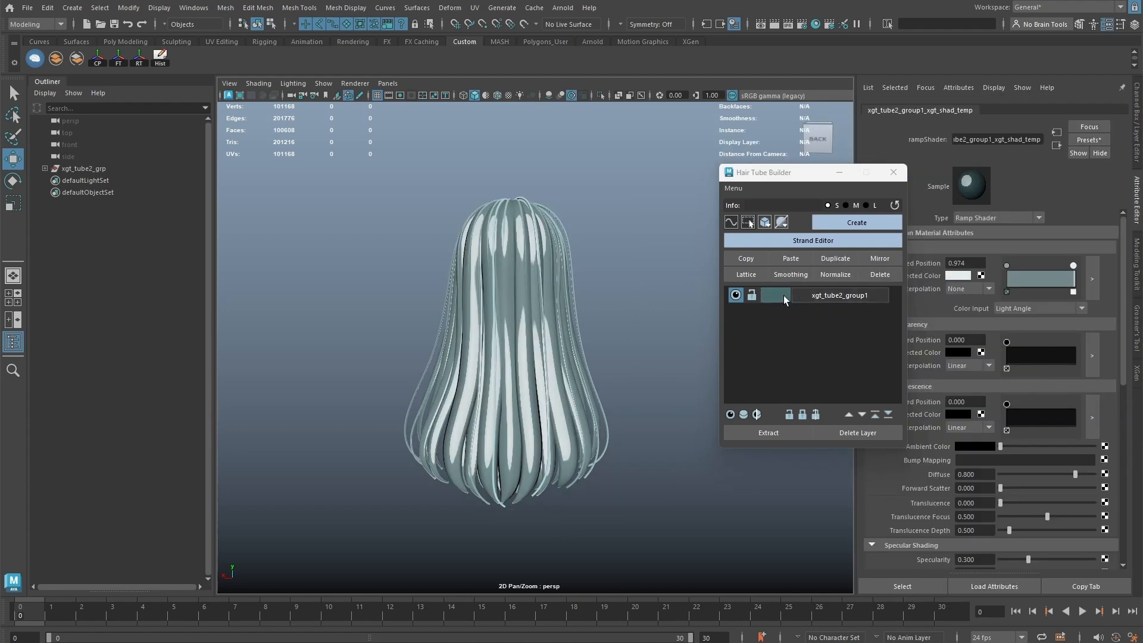
{"action": "left_click", "coordinate": [782, 296]}
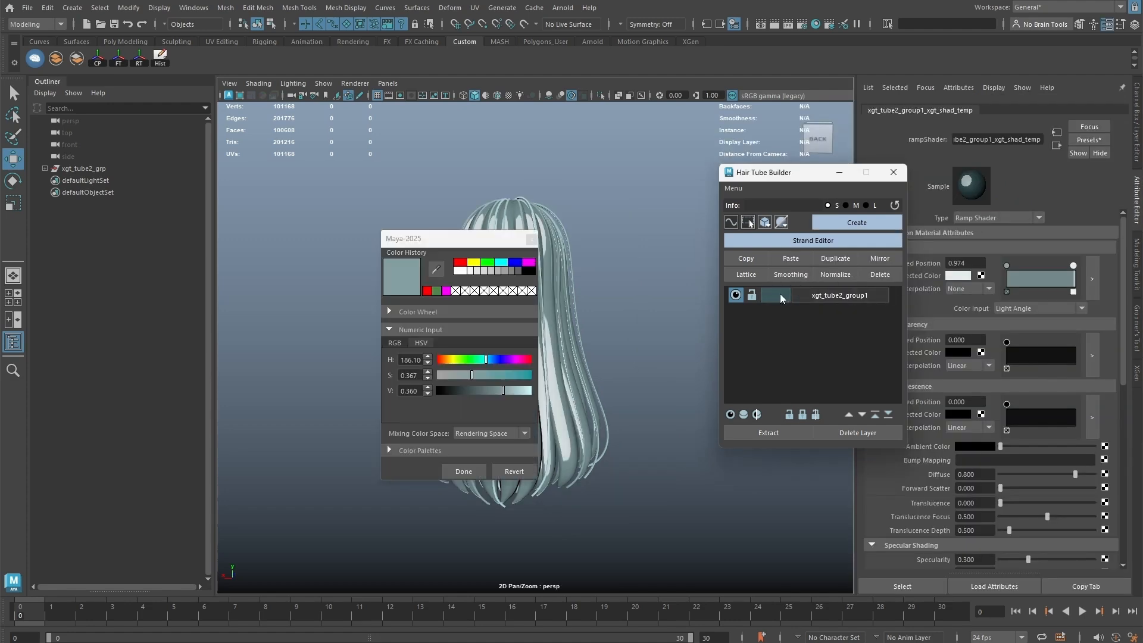
{"action": "left_click", "coordinate": [530, 263]}
{"action": "left_click", "coordinate": [463, 471]}
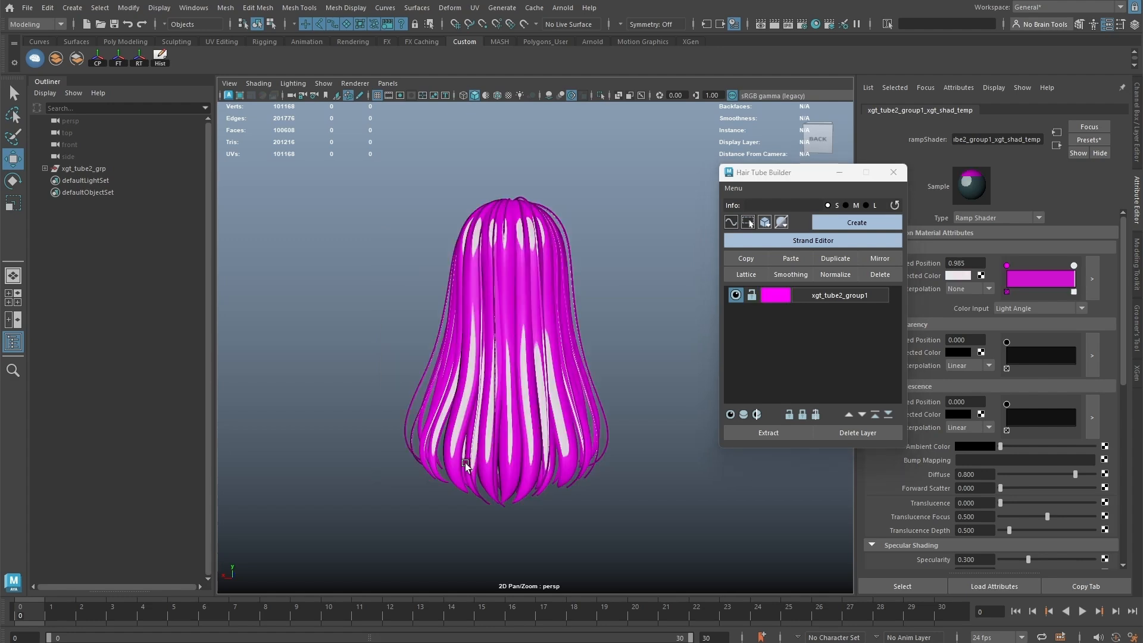
Step: Recolour the xgt_tube2_group1 hair tubes green with hue 120, saturation 0.703 and value 0.443
{"action": "left_click", "coordinate": [775, 295]}
{"action": "left_click", "coordinate": [446, 310]}
{"action": "left_click", "coordinate": [508, 409]}
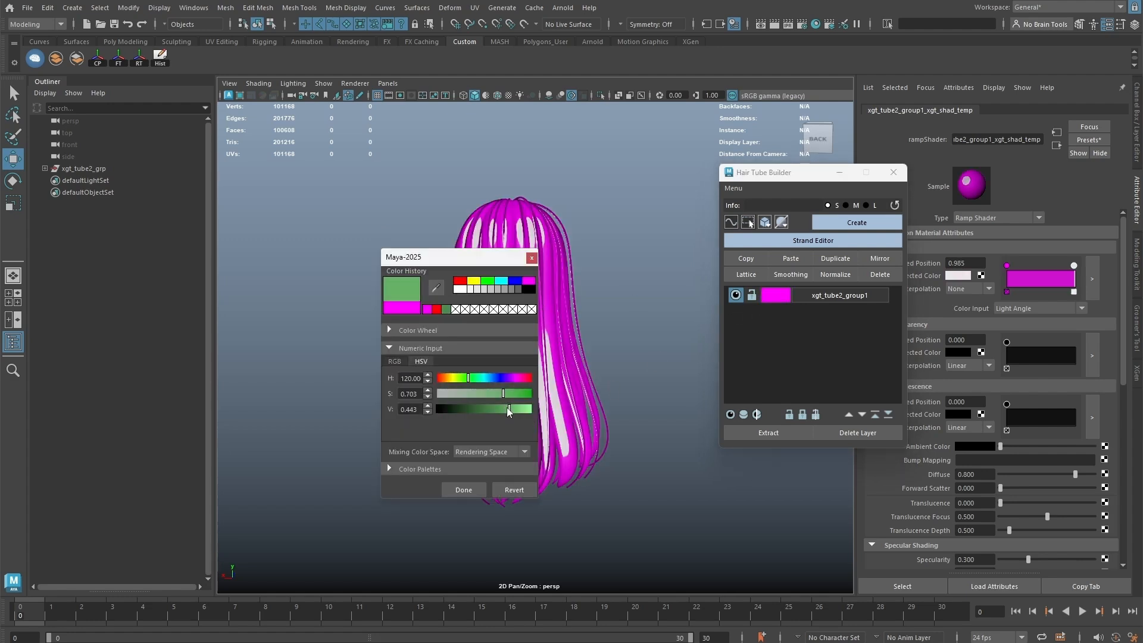
{"action": "left_click", "coordinate": [465, 489]}
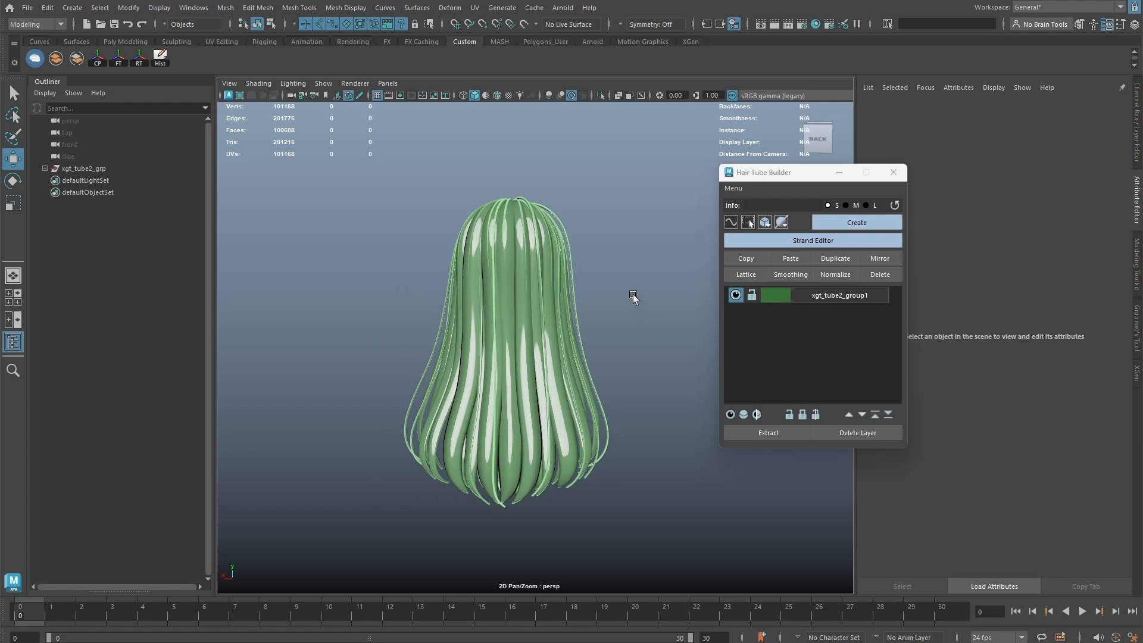
Step: Select the hair tubes on the right side of the model and create a new PFX outline on them
{"action": "left_click", "coordinate": [781, 222]}
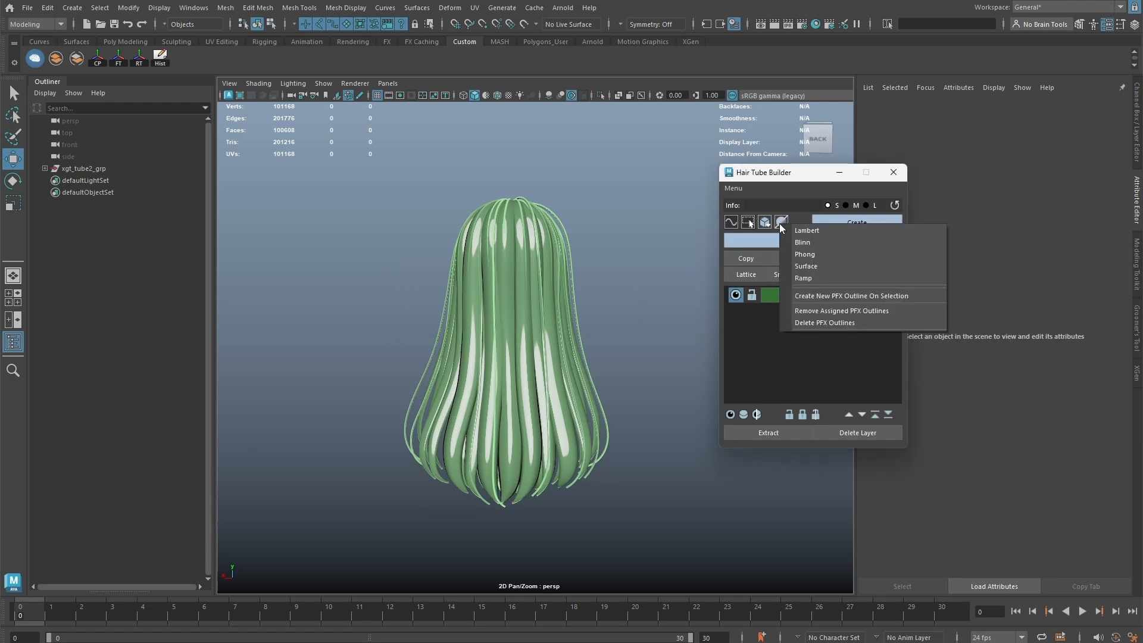
{"action": "left_click", "coordinate": [840, 295]}
{"action": "left_click_drag", "start_coordinate": [631, 211], "coordinate": [512, 319]}
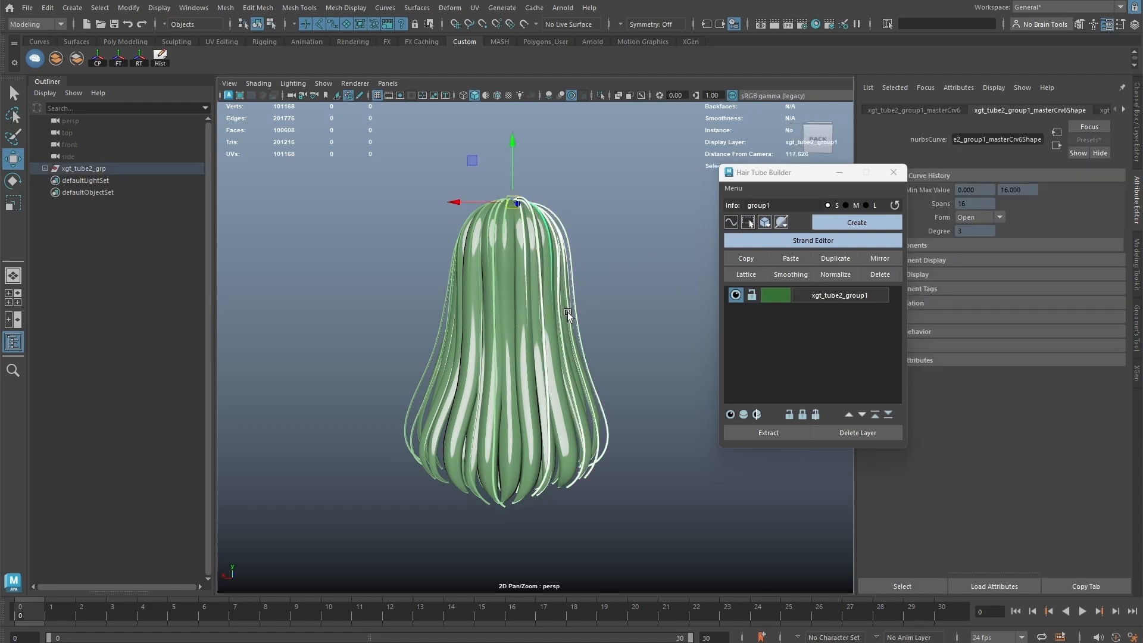
{"action": "left_click", "coordinate": [783, 225]}
{"action": "left_click", "coordinate": [818, 300]}
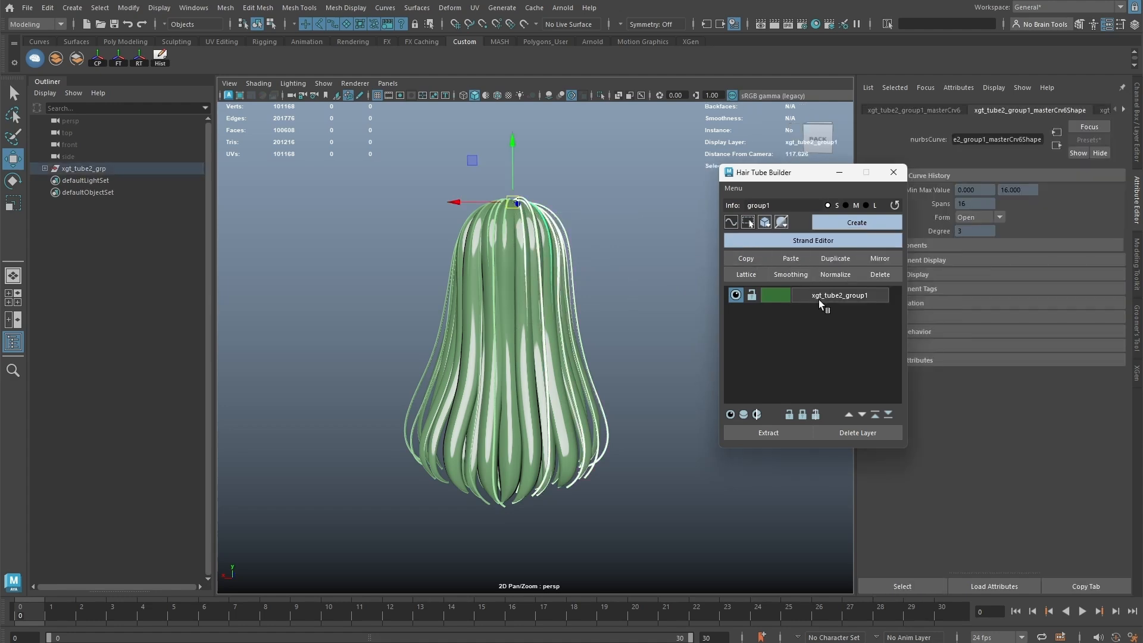
{"action": "left_click", "coordinate": [665, 299]}
{"action": "left_click_drag", "start_coordinate": [631, 301], "coordinate": [587, 288], "text": "alt"}
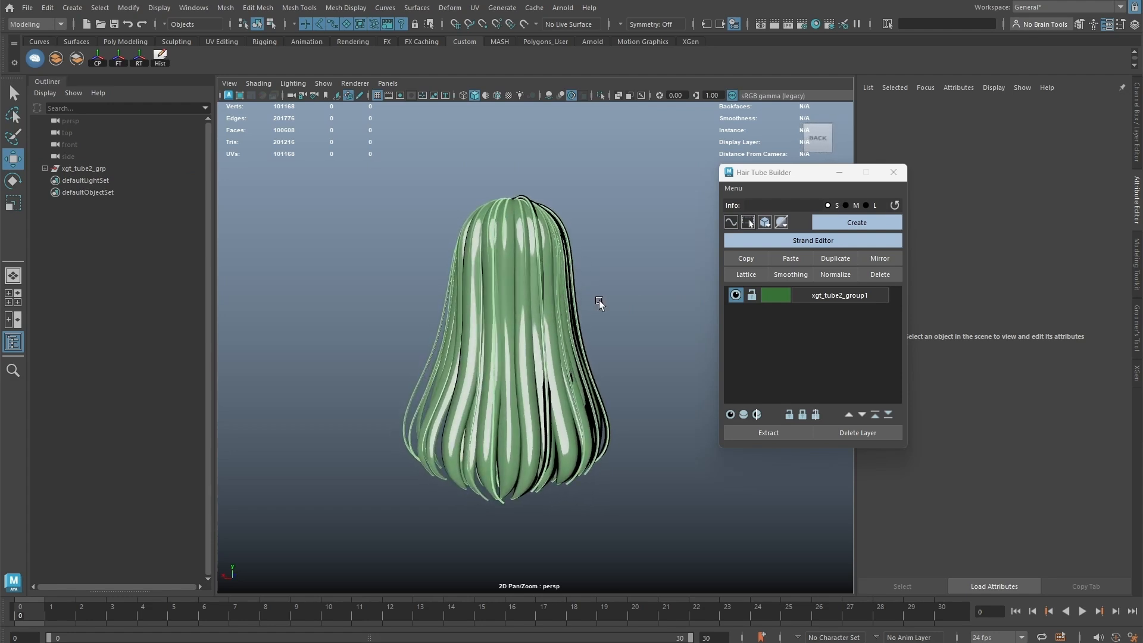
Step: Set the profile lines of xgt_tube2_pfx1 to red with a profile line width of 25
{"action": "left_click", "coordinate": [44, 168]}
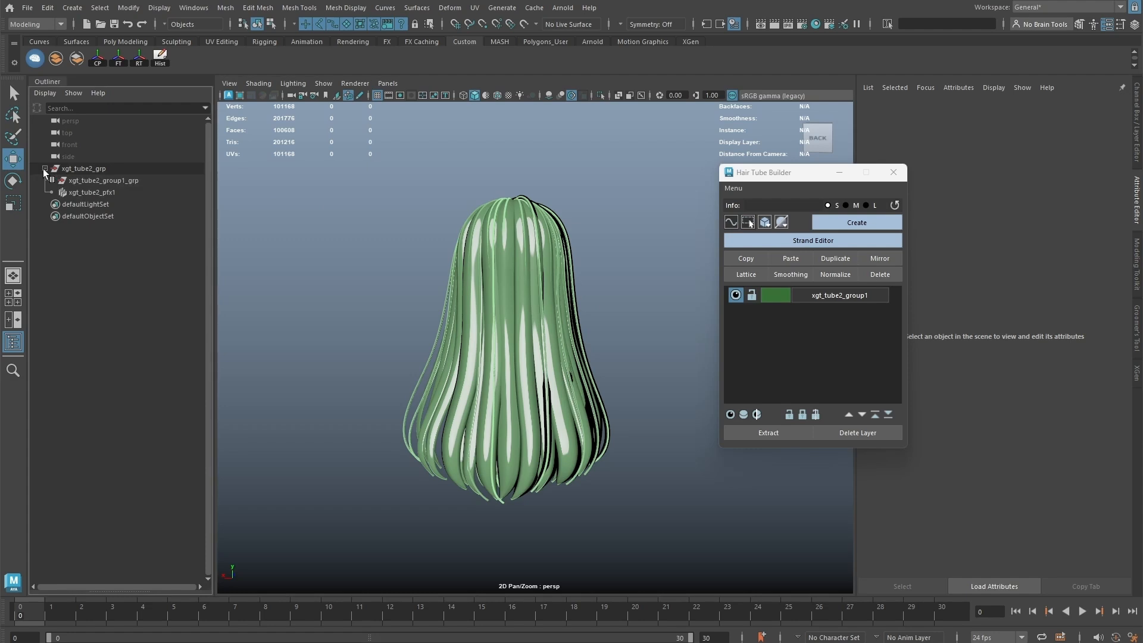
{"action": "left_click", "coordinate": [98, 191]}
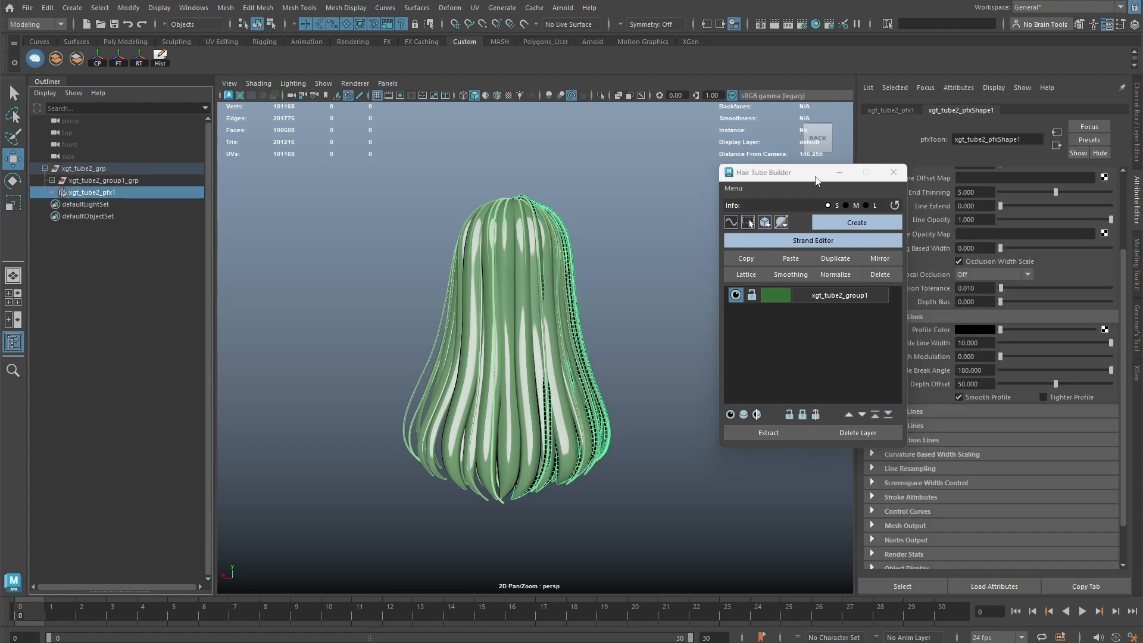
{"action": "left_click_drag", "start_coordinate": [815, 177], "coordinate": [745, 177]}
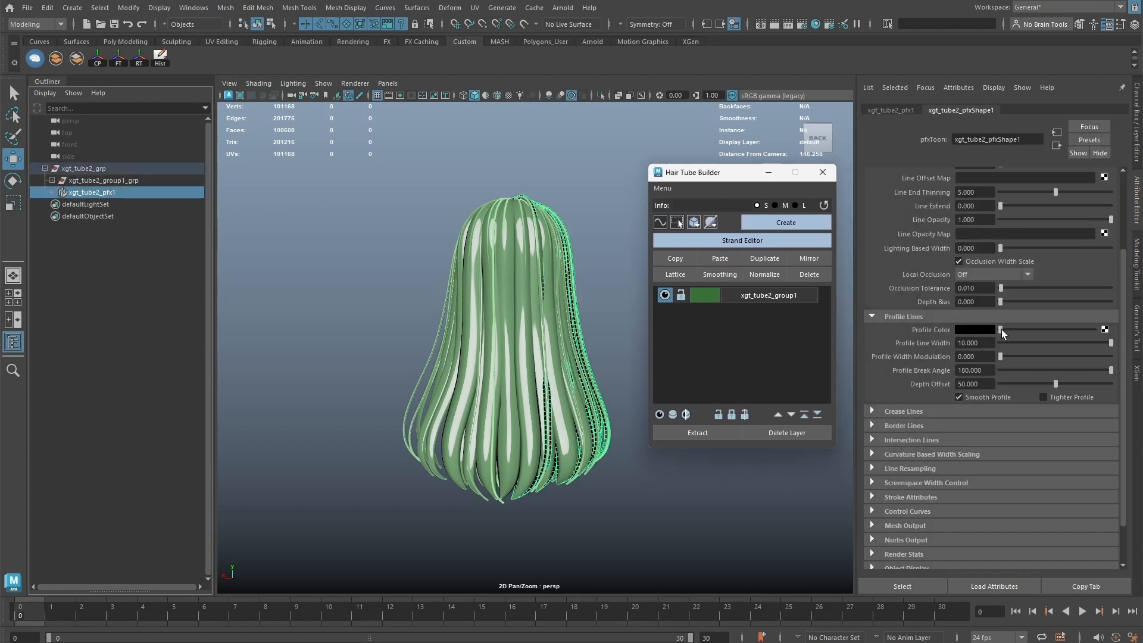
{"action": "left_click_drag", "start_coordinate": [1002, 332], "coordinate": [975, 330]}
{"action": "left_click", "coordinate": [974, 330]}
{"action": "left_click", "coordinate": [929, 302]}
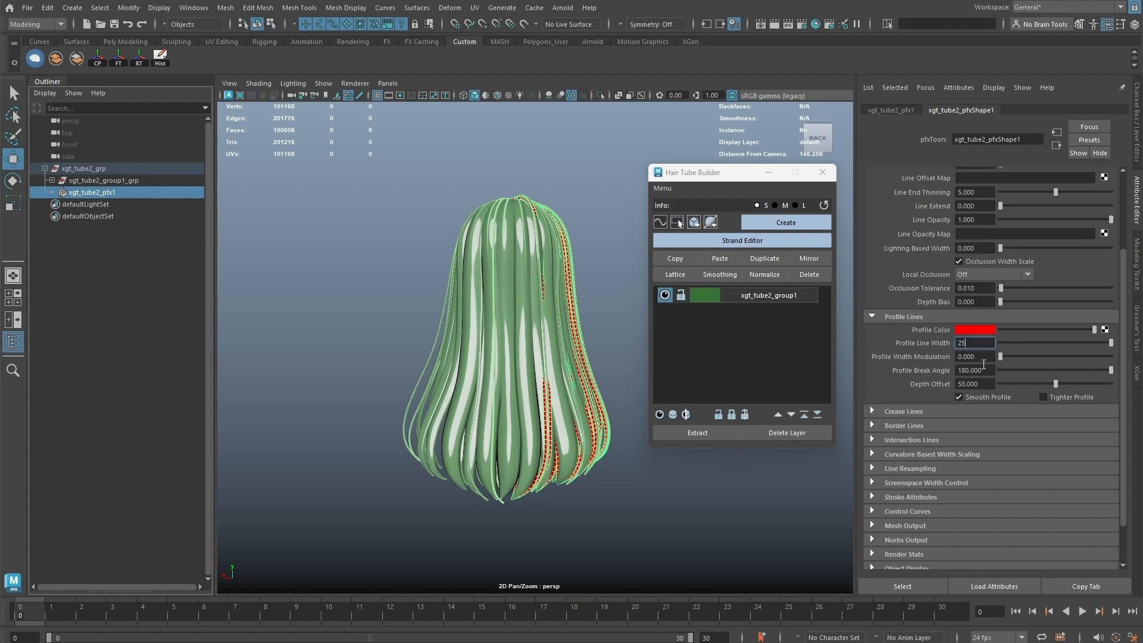
{"action": "type", "text": "25"}
{"action": "key", "text": "Return"}
{"action": "left_click", "coordinate": [592, 316]}
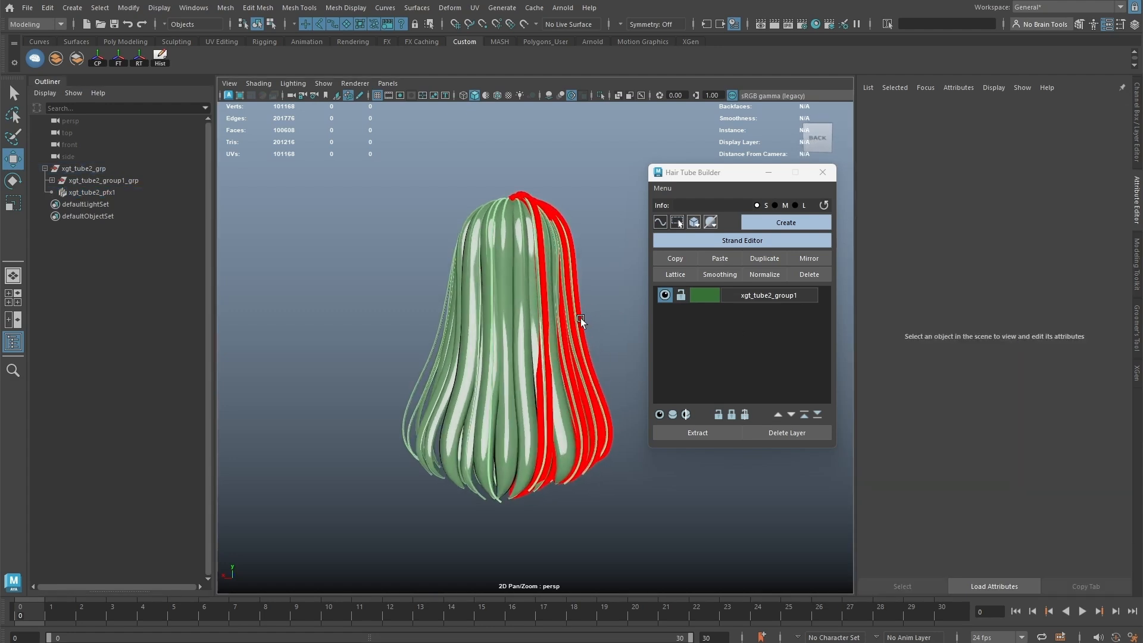
Step: Create a second PFX outline on the hair tubes on the left side and check its attributes
{"action": "scroll", "coordinate": [577, 316], "scroll_direction": "up", "scroll_amount": 3}
{"action": "left_click_drag", "start_coordinate": [505, 285], "coordinate": [248, 384]}
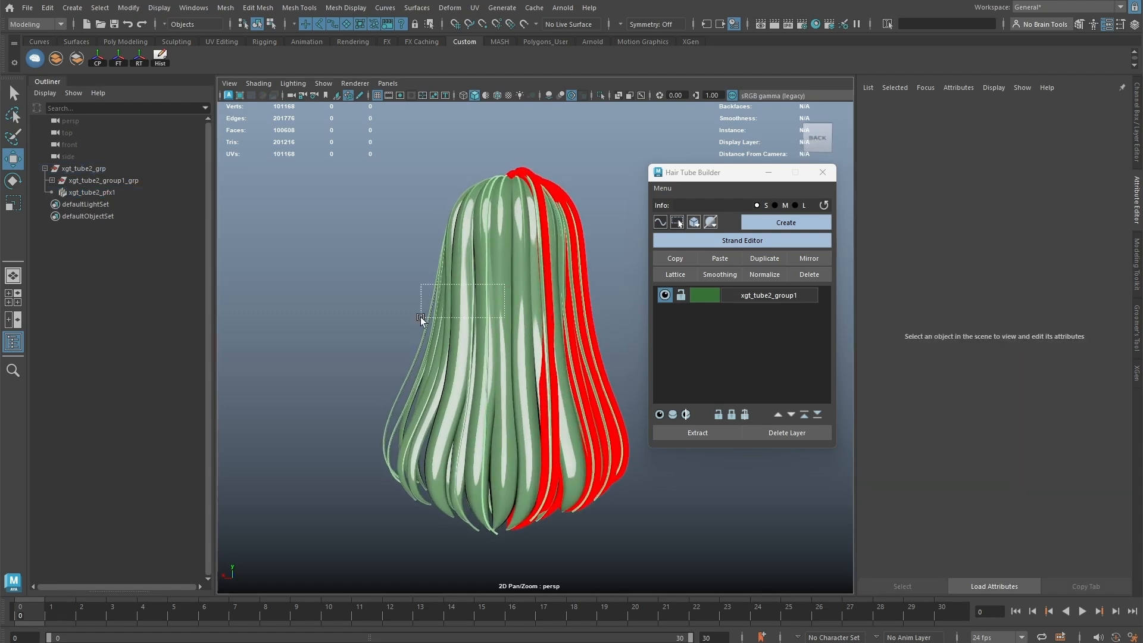
{"action": "left_click", "coordinate": [713, 220]}
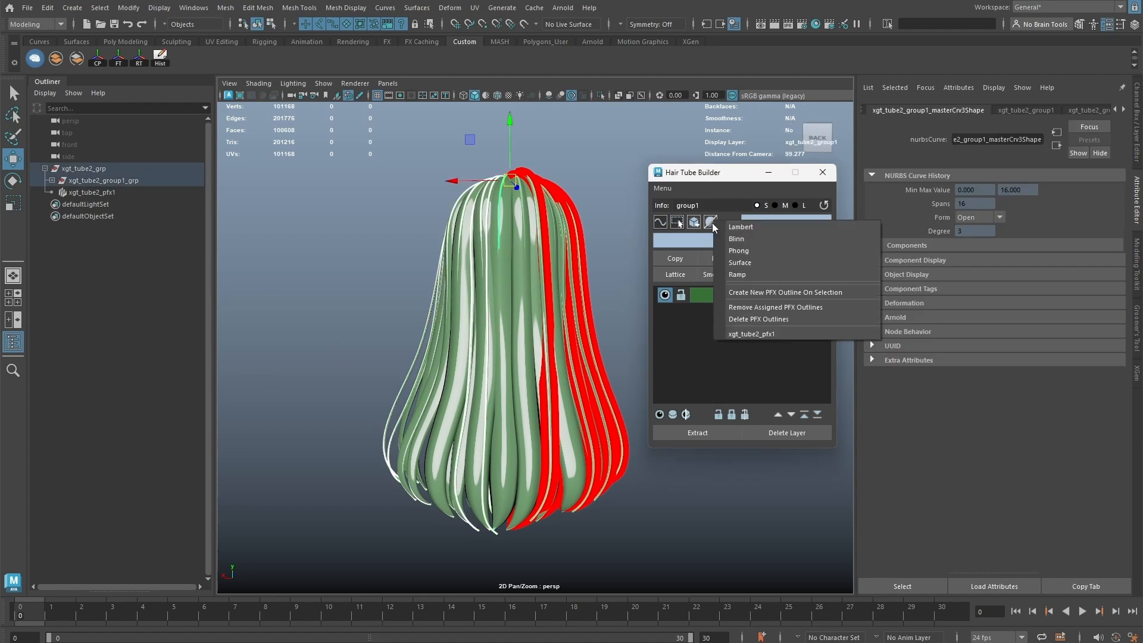
{"action": "left_click", "coordinate": [745, 291]}
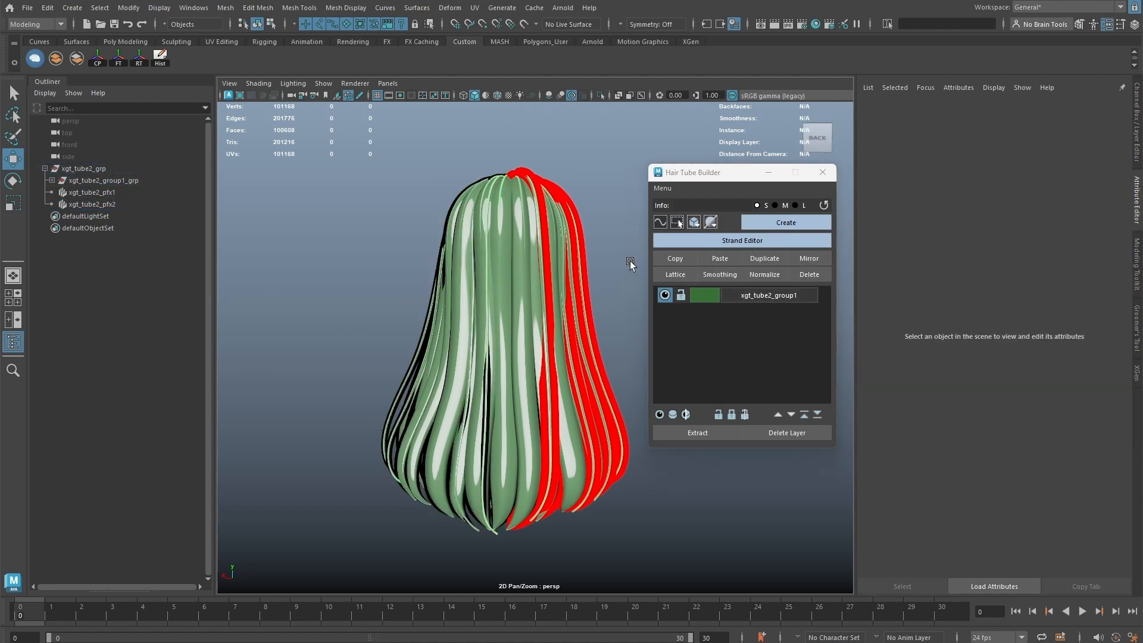
{"action": "left_click", "coordinate": [112, 203]}
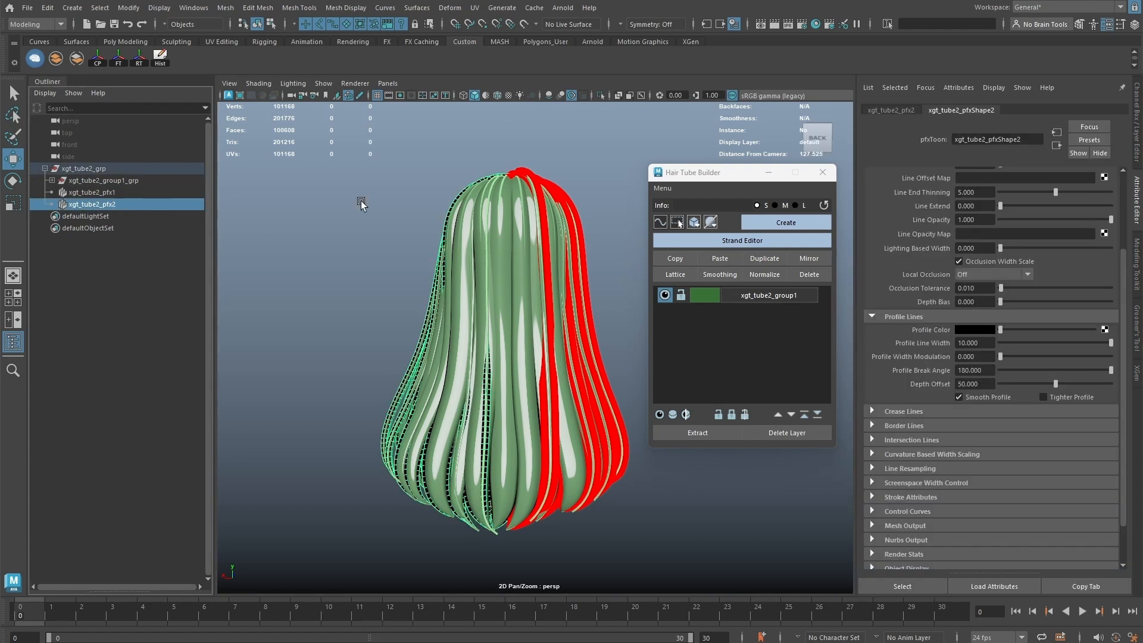
{"action": "left_click", "coordinate": [380, 205]}
Step: Select all hair tubes and assign the xgt_tube2_pfx2 outline to them
{"action": "left_click_drag", "start_coordinate": [364, 175], "coordinate": [655, 550]}
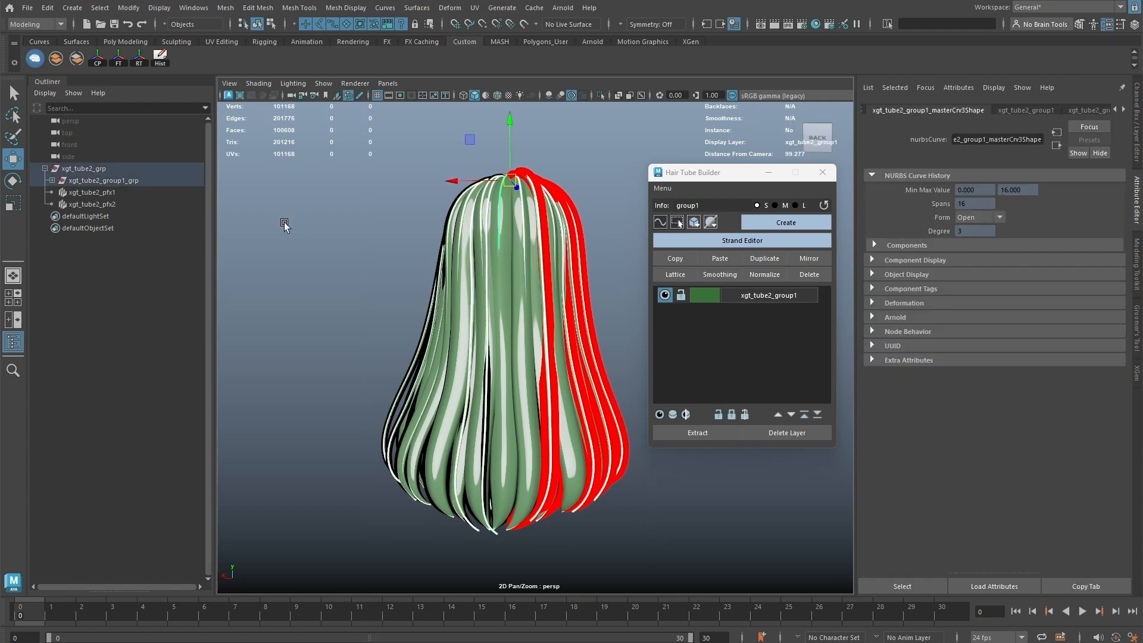
{"action": "left_click", "coordinate": [711, 222]}
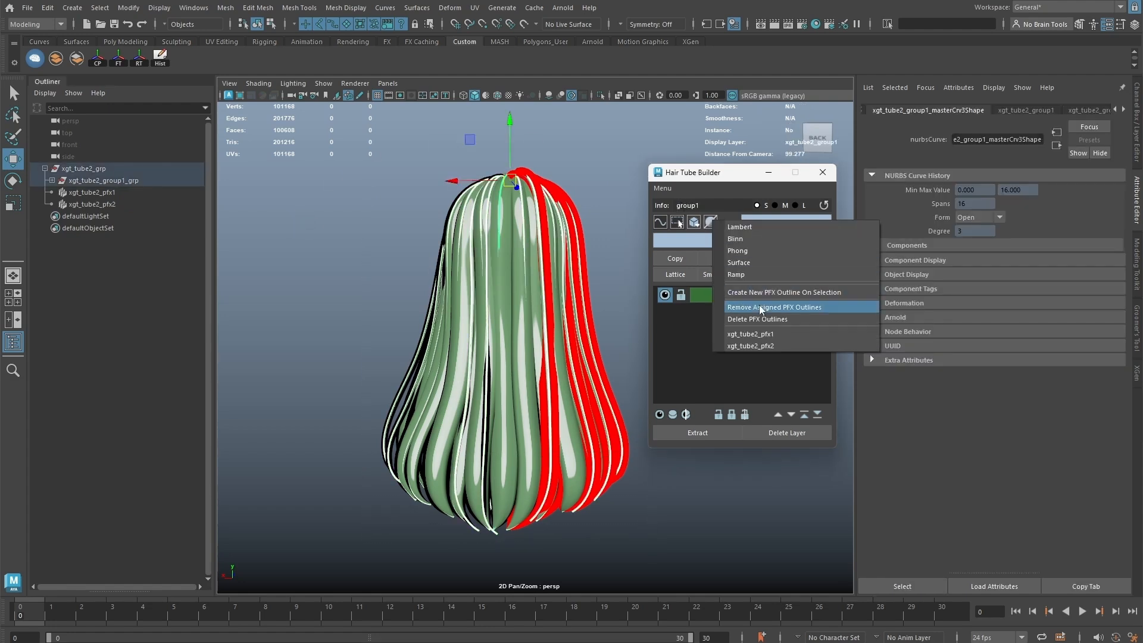
{"action": "left_click", "coordinate": [751, 345]}
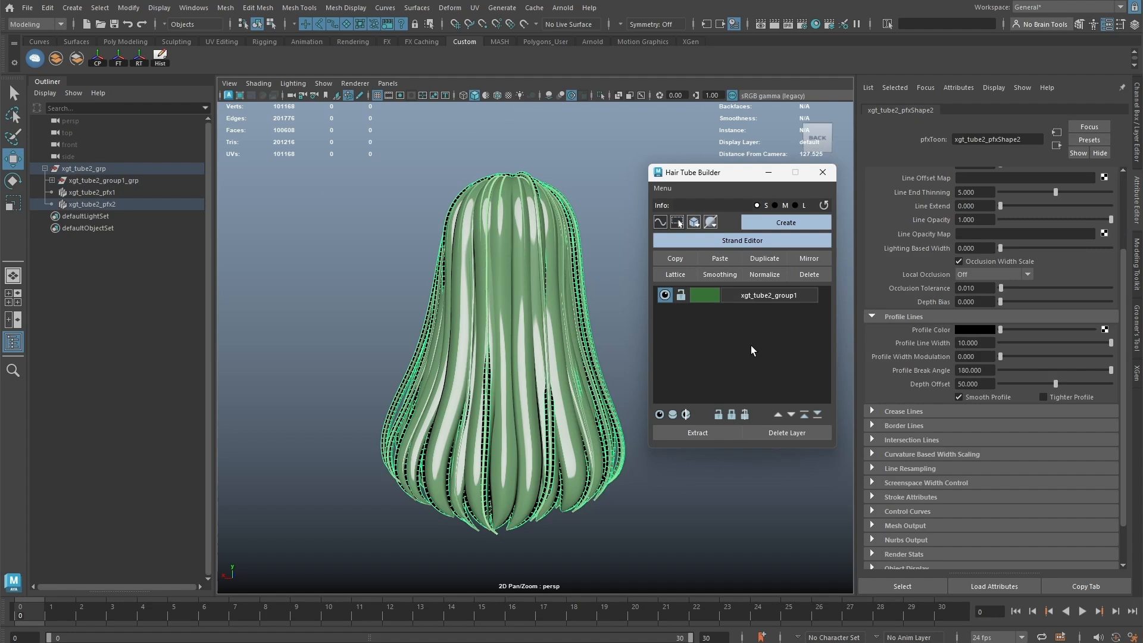
{"action": "left_click", "coordinate": [624, 320]}
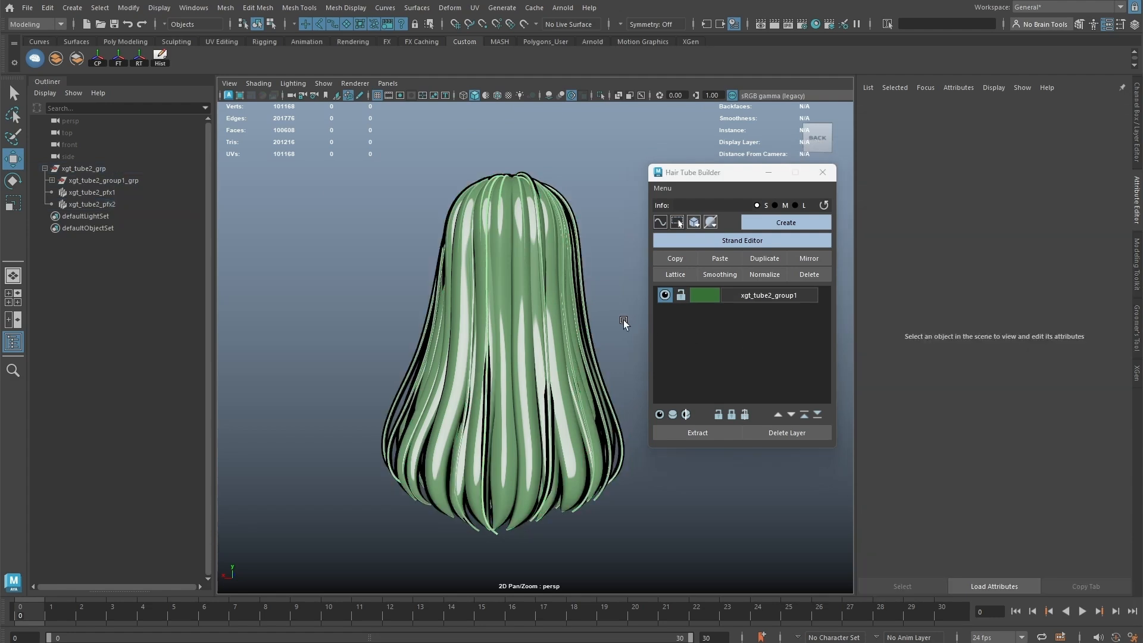
Step: Open a separate copy of the xgt_tube2_pfxShape2 attributes and place it beside the hair model
{"action": "left_click", "coordinate": [119, 205]}
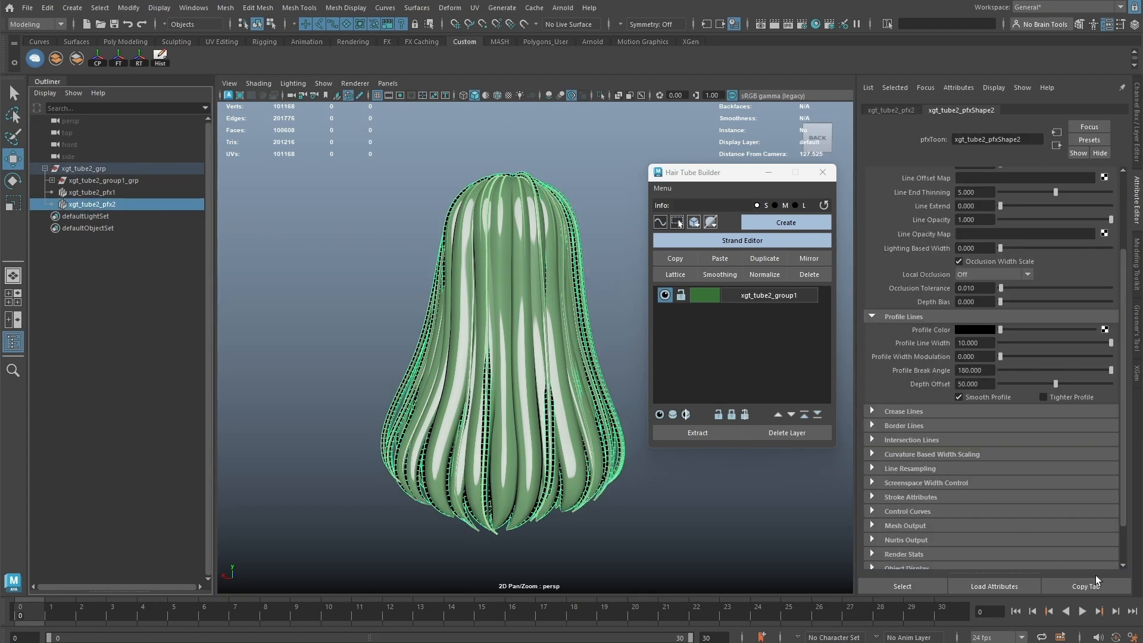
{"action": "left_click", "coordinate": [1097, 584]}
{"action": "left_click_drag", "start_coordinate": [525, 228], "coordinate": [1002, 103]}
{"action": "left_click", "coordinate": [637, 132]}
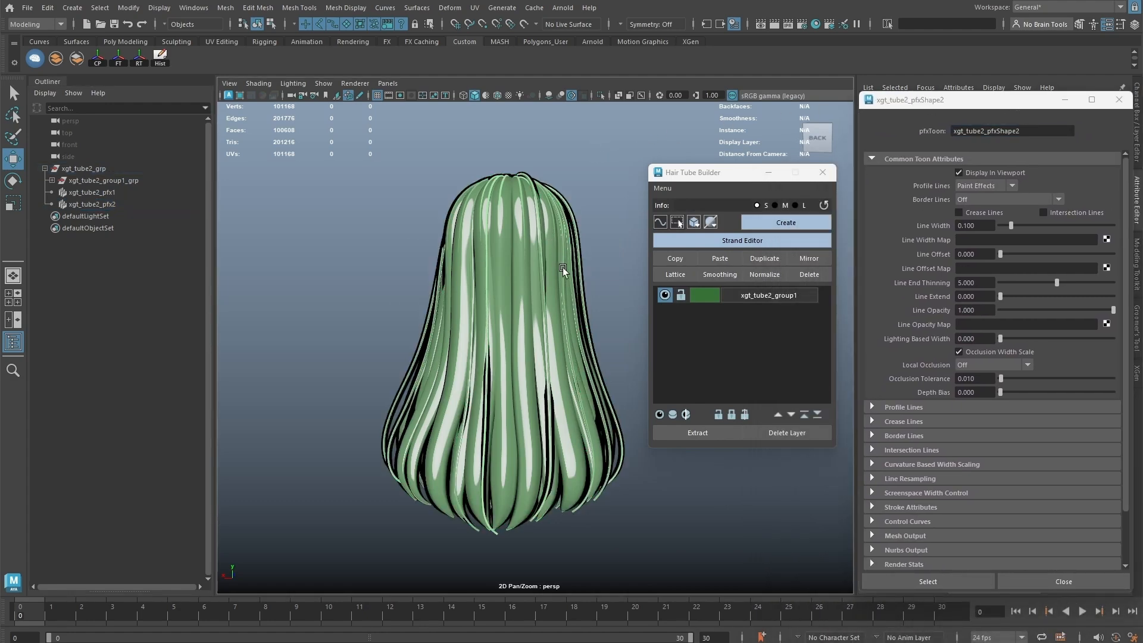
Step: Set the xgt_tube2_pfxShape2 line end thinning to 2.340, line width to 0.128 and profile line width to 8.830
{"action": "left_click_drag", "start_coordinate": [562, 266], "coordinate": [539, 265], "text": "alt"}
{"action": "right_click_drag", "start_coordinate": [540, 266], "coordinate": [667, 265], "text": "alt"}
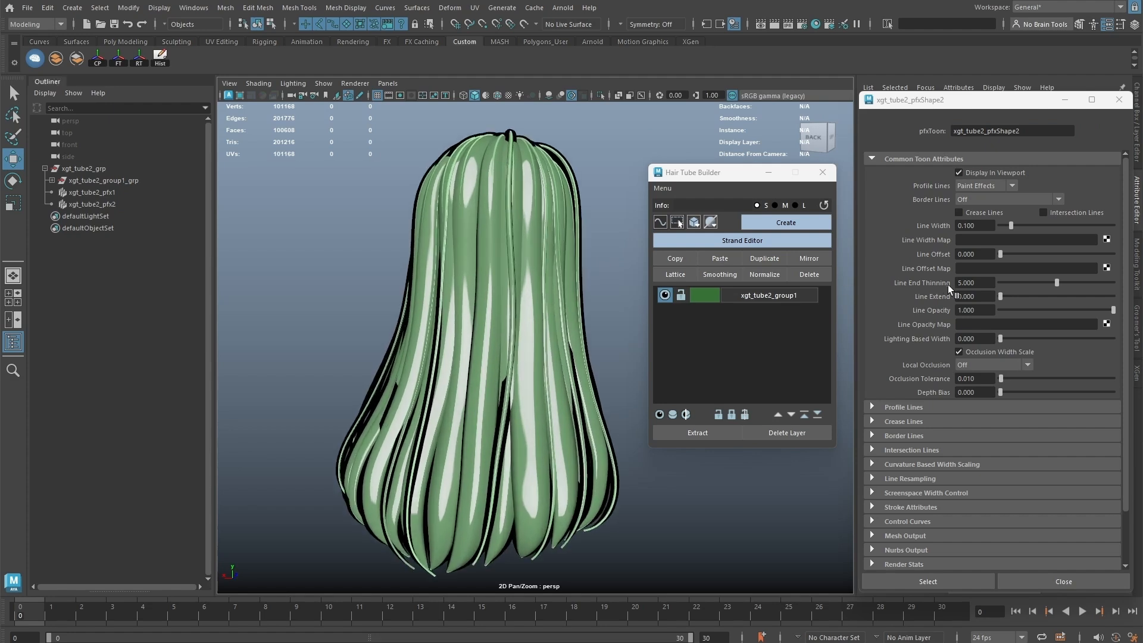
{"action": "left_click_drag", "start_coordinate": [1048, 282], "coordinate": [1021, 281]}
{"action": "left_click_drag", "start_coordinate": [1011, 225], "coordinate": [1015, 226]}
{"action": "left_click", "coordinate": [942, 409]}
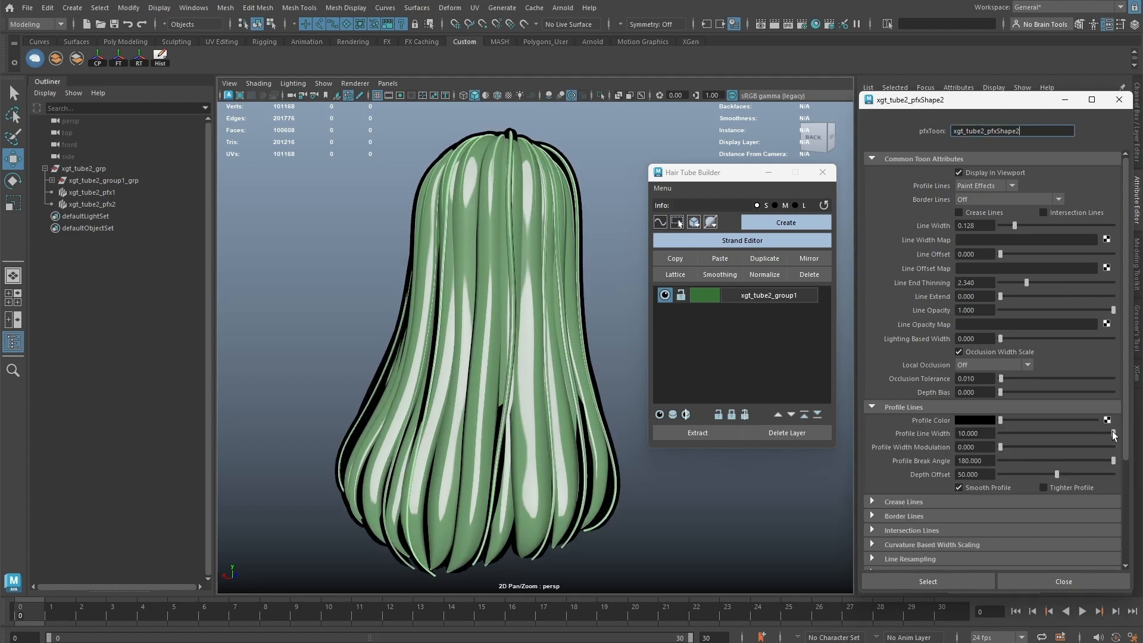
{"action": "mouse_move", "coordinate": [1113, 435]}
{"action": "left_mouse_down"}
{"action": "mouse_move", "coordinate": [1087, 431]}
{"action": "mouse_move", "coordinate": [1099, 434]}
{"action": "left_mouse_up"}
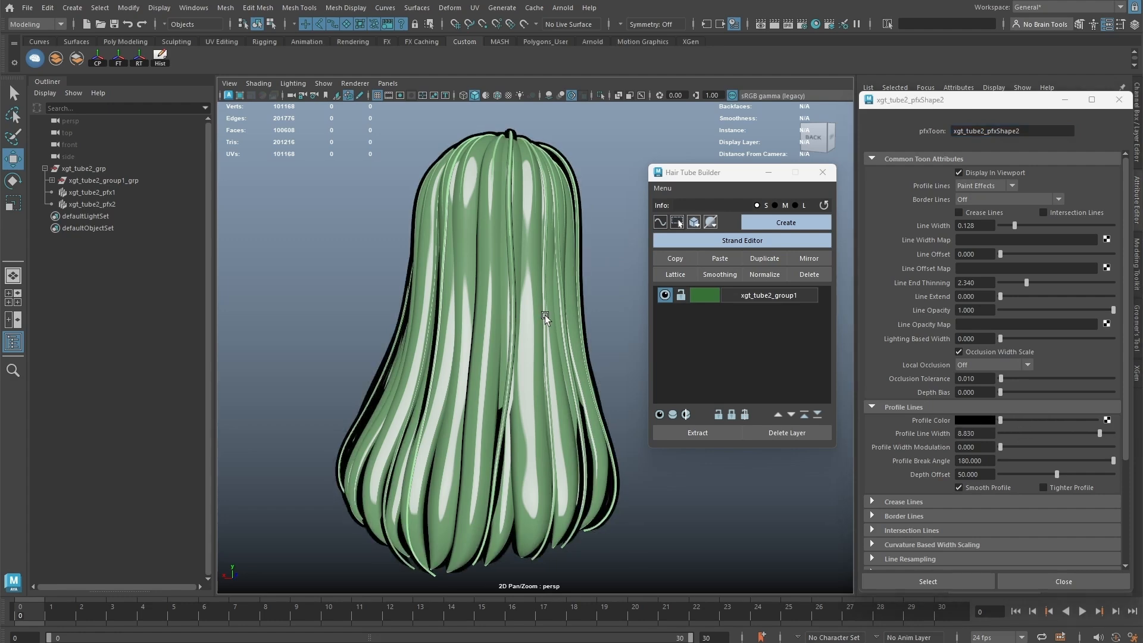
Step: Close the separate xgt_tube2_pfxShape2 attribute window and view the outlined hair from the back
{"action": "left_click_drag", "start_coordinate": [544, 315], "coordinate": [580, 316], "text": "alt"}
{"action": "right_click_drag", "start_coordinate": [580, 316], "coordinate": [536, 312], "text": "alt"}
{"action": "left_click", "coordinate": [1119, 100]}
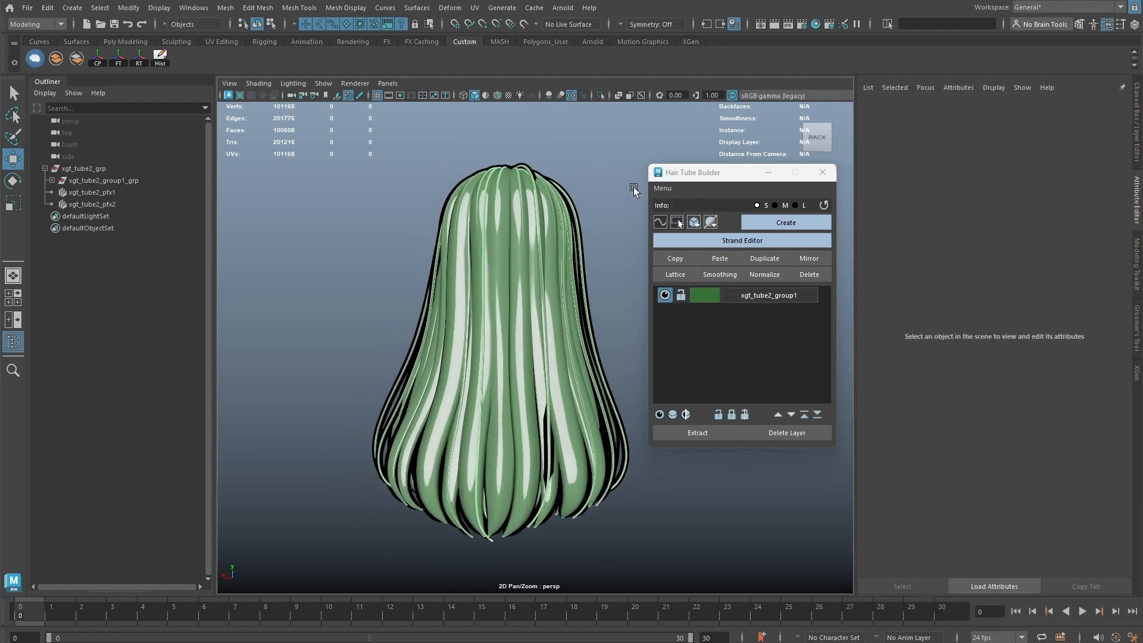
Step: Add the layers xgt_tube2_group2 and xgt_tube2_group3 and move the hair tubes on the right side to xgt_tube2_group2
{"action": "left_click", "coordinate": [779, 222]}
{"action": "left_click_drag", "start_coordinate": [512, 236], "coordinate": [639, 340]}
{"action": "left_click_drag", "start_coordinate": [581, 327], "coordinate": [596, 329], "text": "alt"}
{"action": "right_click", "coordinate": [752, 296]}
{"action": "right_click", "coordinate": [742, 311]}
{"action": "left_click", "coordinate": [784, 333]}
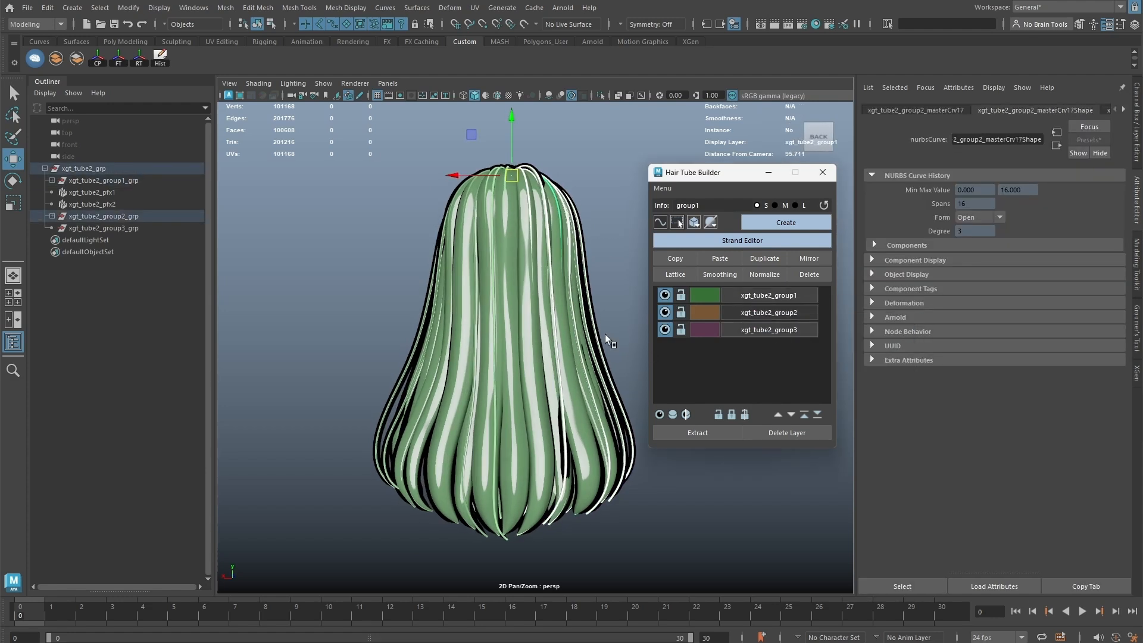
Step: Move the hair tubes on the left side to the xgt_tube2_group3 layer
{"action": "left_click_drag", "start_coordinate": [466, 283], "coordinate": [394, 350]}
{"action": "right_click", "coordinate": [754, 328]}
{"action": "left_click", "coordinate": [790, 349]}
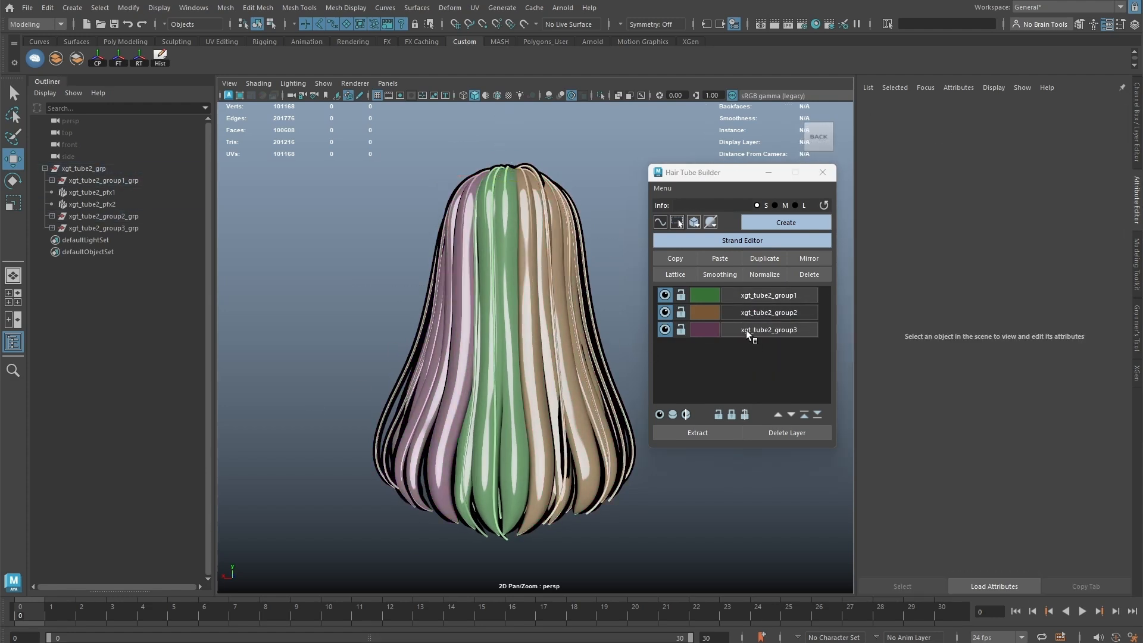
Step: Rename the xgt_tube2_group1 layer to middle
{"action": "right_click", "coordinate": [759, 294]}
{"action": "left_click", "coordinate": [796, 330]}
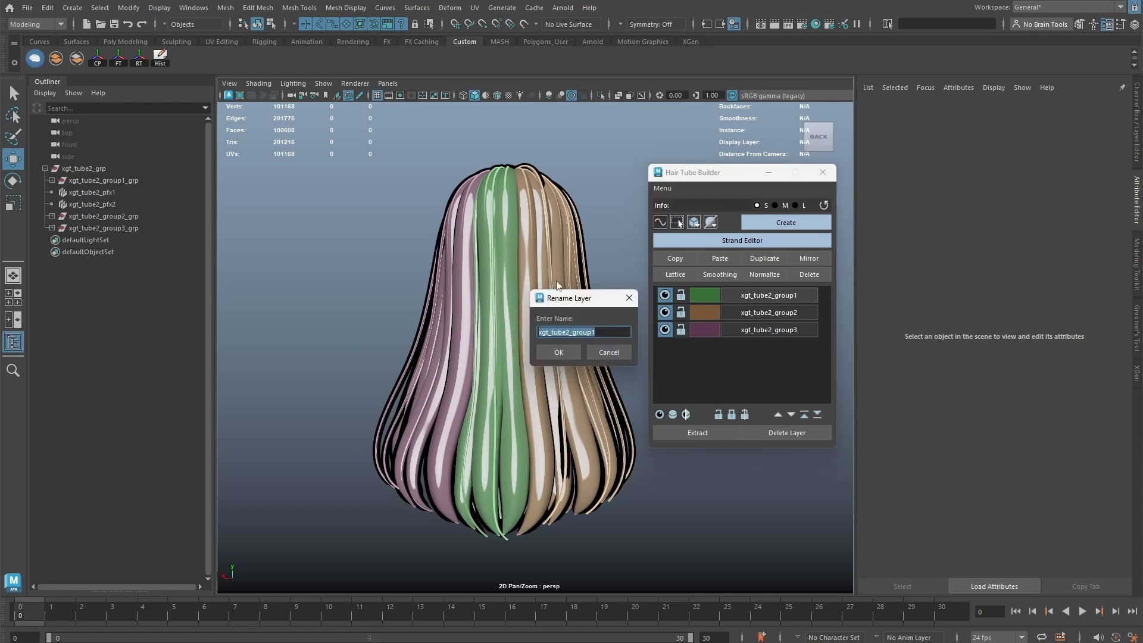
{"action": "type", "text": "middle"}
{"action": "key", "text": "Return"}
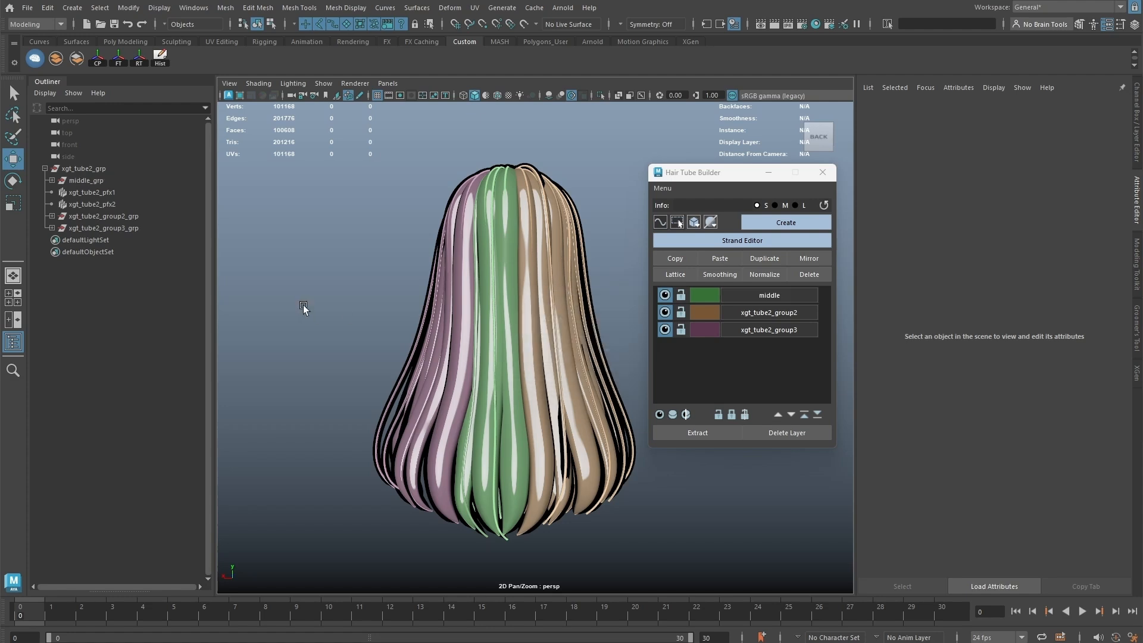
Step: Rename the xgt_tube2_group2 layer to right and the xgt_tube2_group3 layer to left
{"action": "right_click", "coordinate": [757, 312]}
{"action": "left_click", "coordinate": [789, 347]}
{"action": "type", "text": "right"}
{"action": "key", "text": "Return"}
{"action": "right_click", "coordinate": [779, 331]}
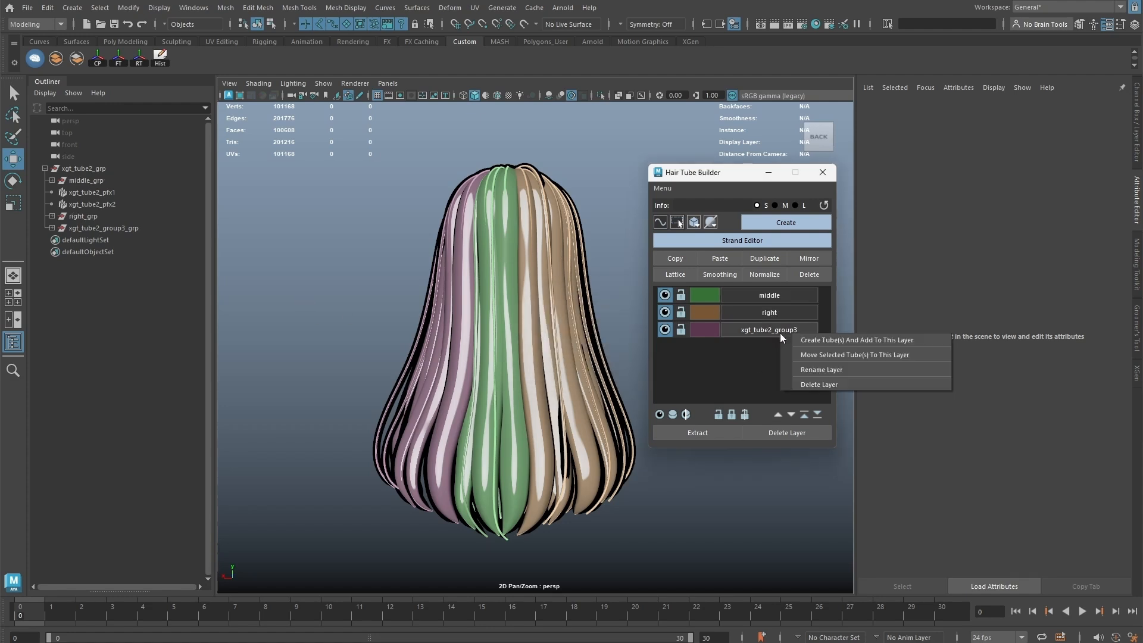
{"action": "left_click", "coordinate": [809, 366]}
{"action": "type", "text": "left"}
{"action": "key", "text": "Return"}
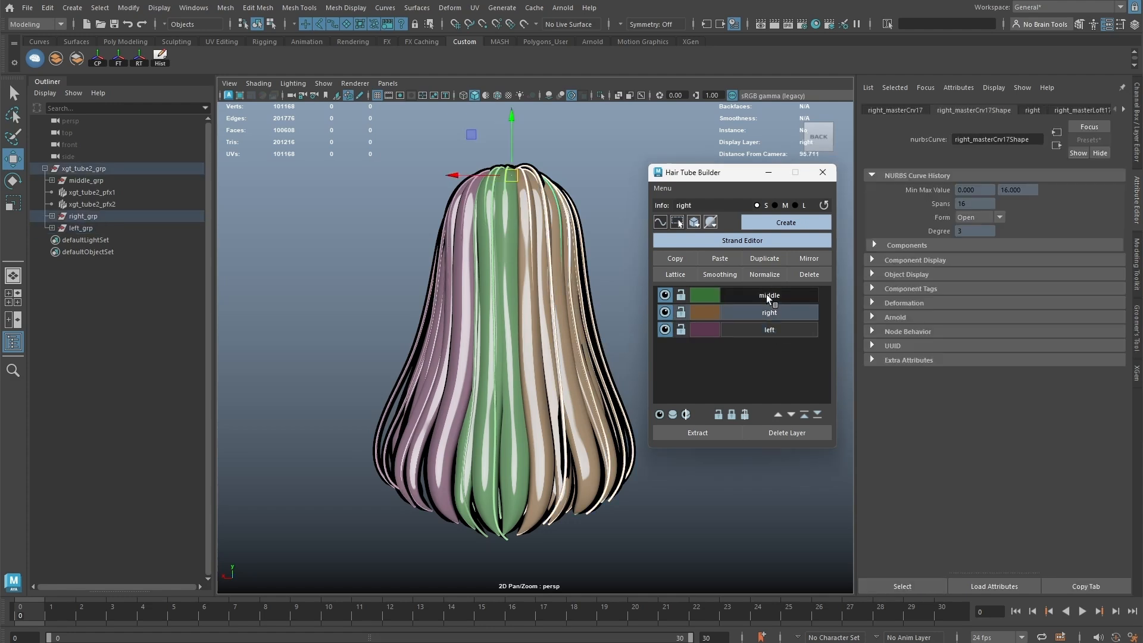
Step: Open the Strand Editor for a hair tube in the middle layer
{"action": "left_click", "coordinate": [766, 295]}
{"action": "left_click", "coordinate": [699, 241]}
{"action": "left_click", "coordinate": [505, 177]}
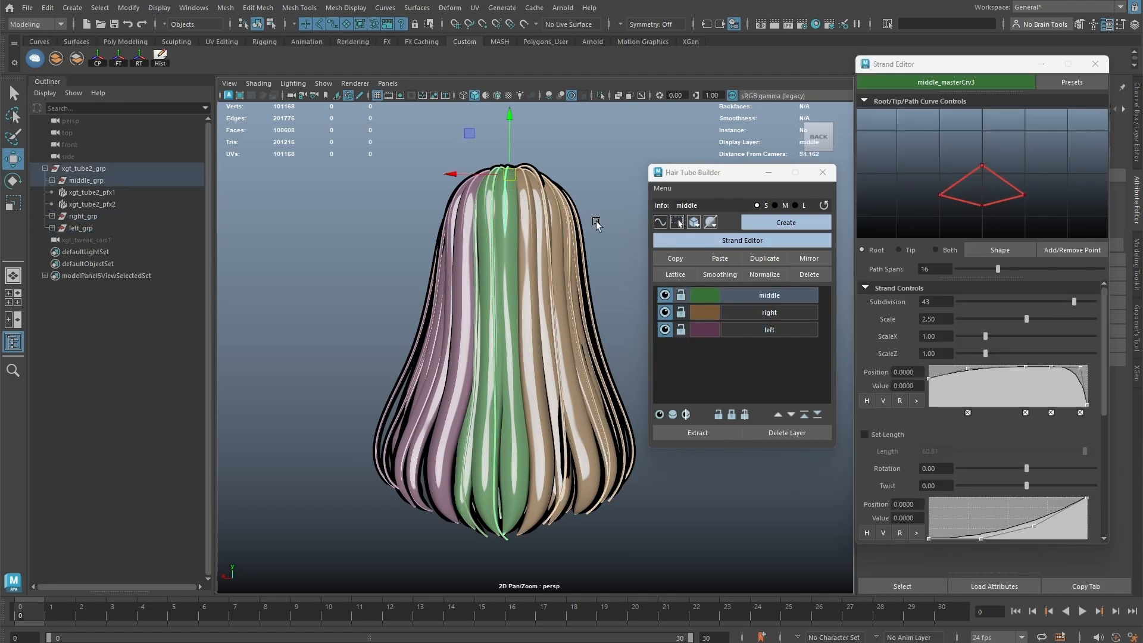
Step: Move the selected middle hair tube away from the rest of the hair and increase its path spans
{"action": "middle_click_drag", "start_coordinate": [596, 221], "coordinate": [634, 246]}
{"action": "left_click_drag", "start_coordinate": [633, 247], "coordinate": [528, 260], "text": "alt"}
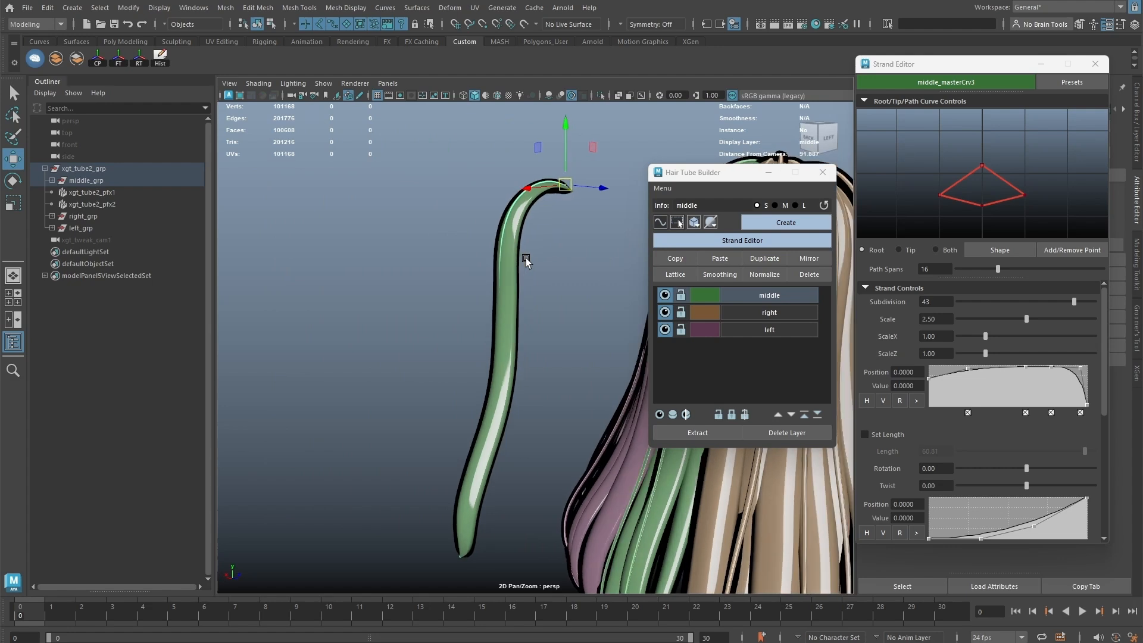
{"action": "right_click_drag", "start_coordinate": [528, 260], "coordinate": [556, 263], "text": "alt"}
{"action": "left_click_drag", "start_coordinate": [556, 263], "coordinate": [580, 264], "text": "alt"}
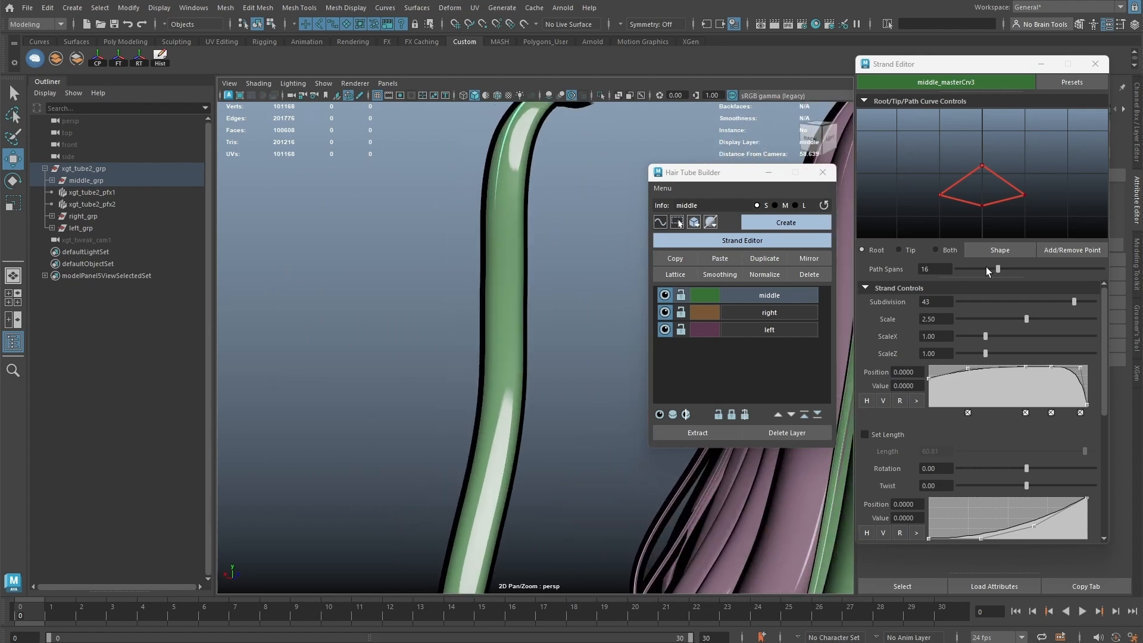
{"action": "left_click_drag", "start_coordinate": [996, 269], "coordinate": [1030, 273]}
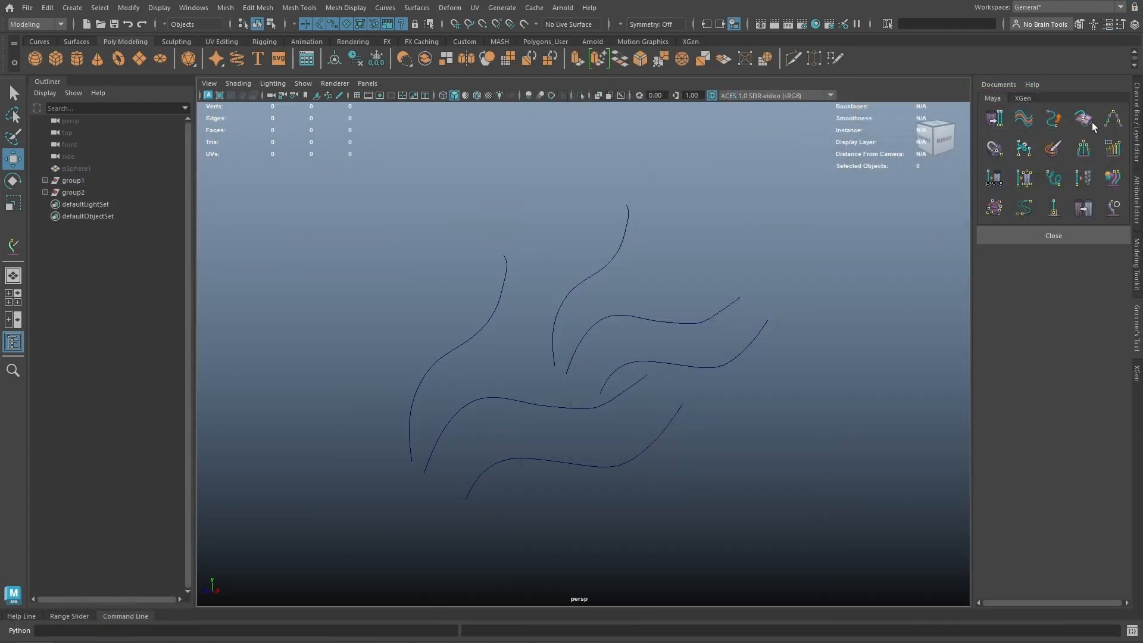
Step: Rebuild the three group1 curves as new curves with Length Based Curve Rebuild at a distance of 0.248
{"action": "left_click", "coordinate": [1110, 122]}
{"action": "left_click_drag", "start_coordinate": [787, 180], "coordinate": [709, 138]}
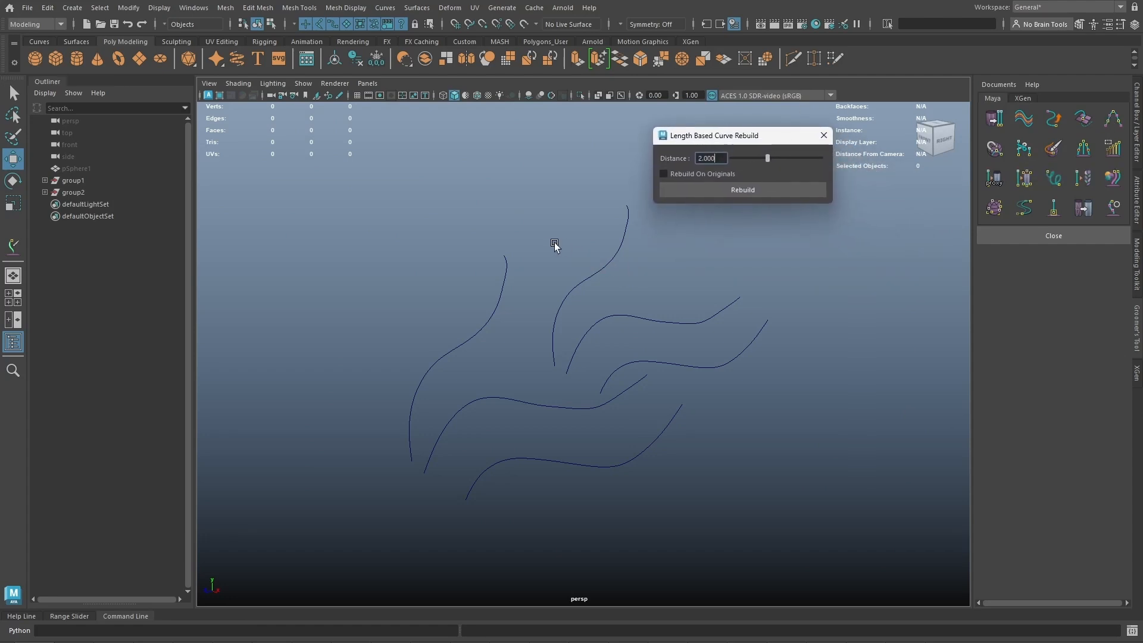
{"action": "left_click_drag", "start_coordinate": [548, 242], "coordinate": [747, 387]}
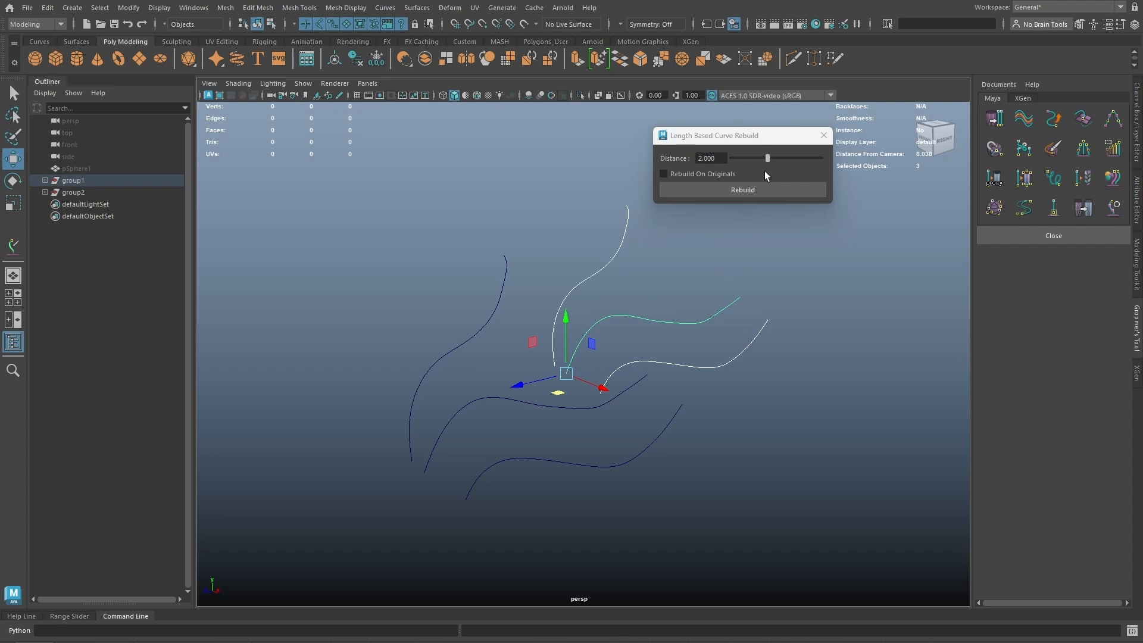
{"action": "left_click_drag", "start_coordinate": [768, 158], "coordinate": [738, 166]}
{"action": "left_click_drag", "start_coordinate": [593, 252], "coordinate": [584, 237], "text": "alt"}
{"action": "left_click", "coordinate": [719, 190]}
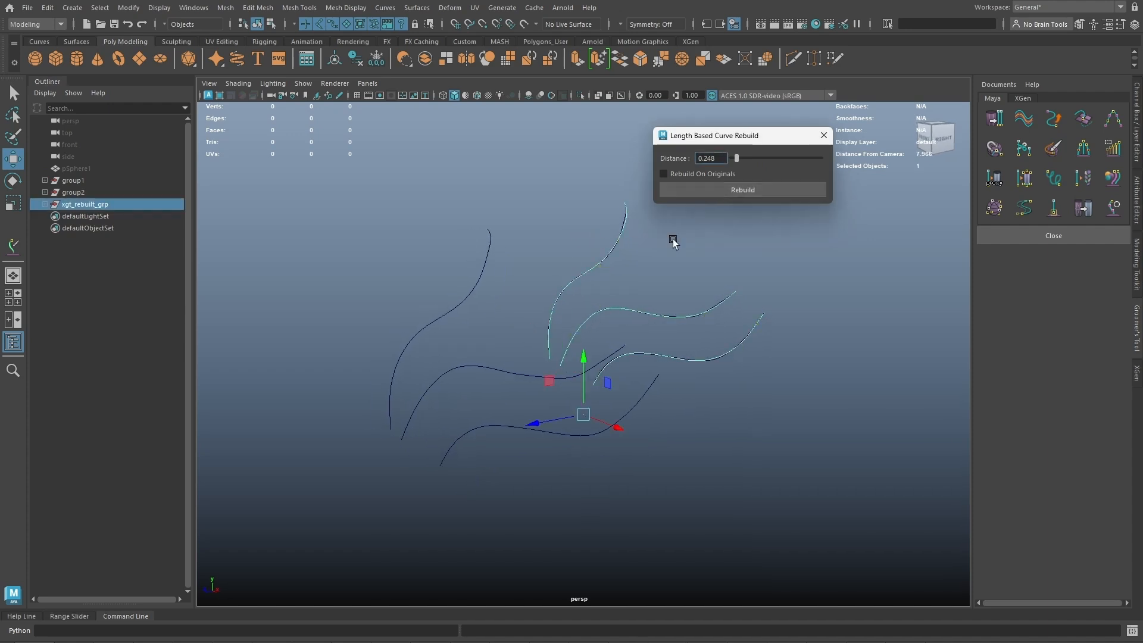
Step: Move the rebuilt curve group well clear of the original group1 curves
{"action": "left_click_drag", "start_coordinate": [652, 254], "coordinate": [660, 257], "text": "alt"}
{"action": "middle_click_drag", "start_coordinate": [657, 275], "coordinate": [892, 276]}
{"action": "scroll", "coordinate": [826, 280], "scroll_direction": "down", "scroll_amount": 1}
{"action": "middle_click_drag", "start_coordinate": [715, 276], "coordinate": [650, 254], "text": "alt"}
Step: Rebuild the three group2 curves as new curves at a distance of 1 and move the rebuilt group aside
{"action": "left_click_drag", "start_coordinate": [438, 239], "coordinate": [295, 511]}
{"action": "left_click_drag", "start_coordinate": [737, 158], "coordinate": [736, 159]}
{"action": "type", "text": "1"}
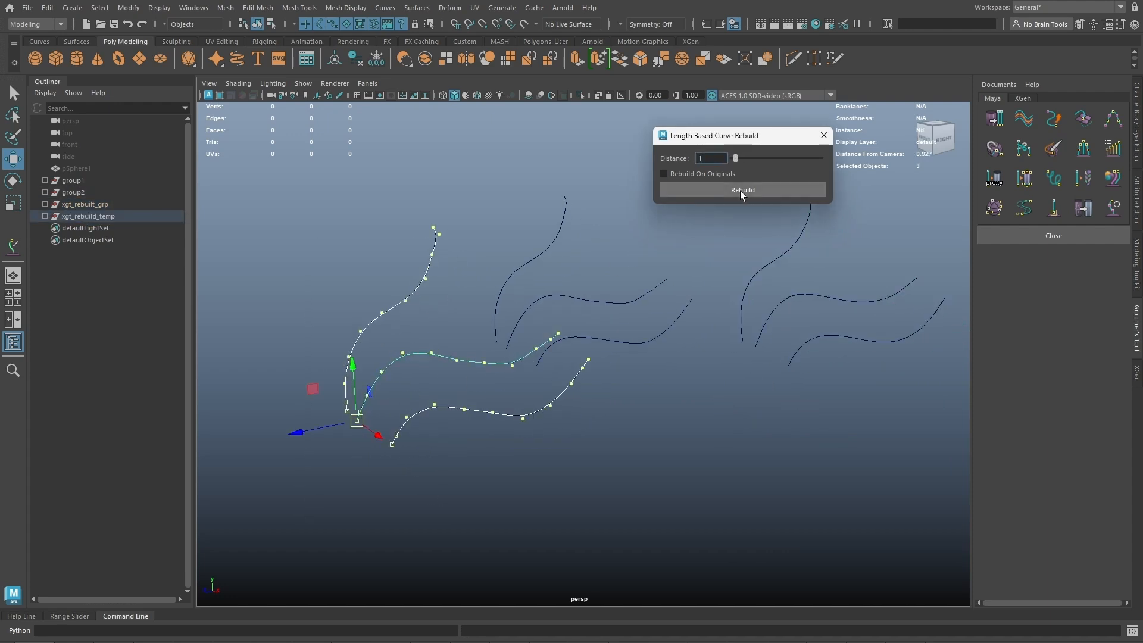
{"action": "key", "text": "Return"}
{"action": "left_click", "coordinate": [720, 191]}
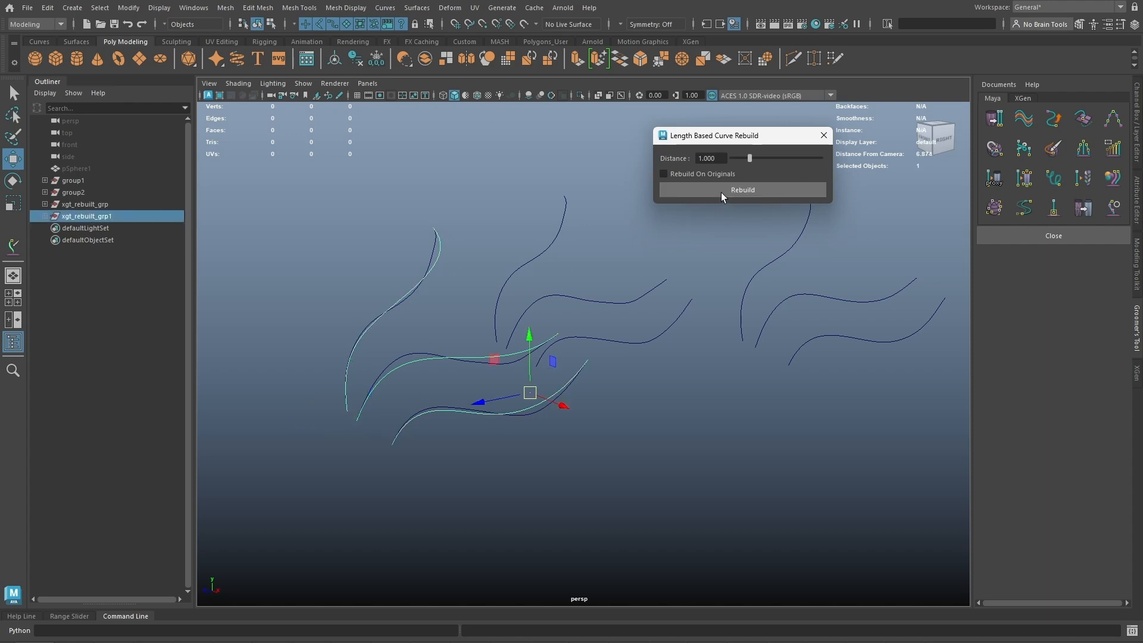
{"action": "middle_click_drag", "start_coordinate": [548, 307], "coordinate": [869, 305]}
{"action": "middle_click_drag", "start_coordinate": [549, 328], "coordinate": [590, 334], "text": "alt"}
Step: Rebuild the original group2 curves in place at a distance of 1, then test-move them and undo the move
{"action": "left_click_drag", "start_coordinate": [474, 262], "coordinate": [335, 489]}
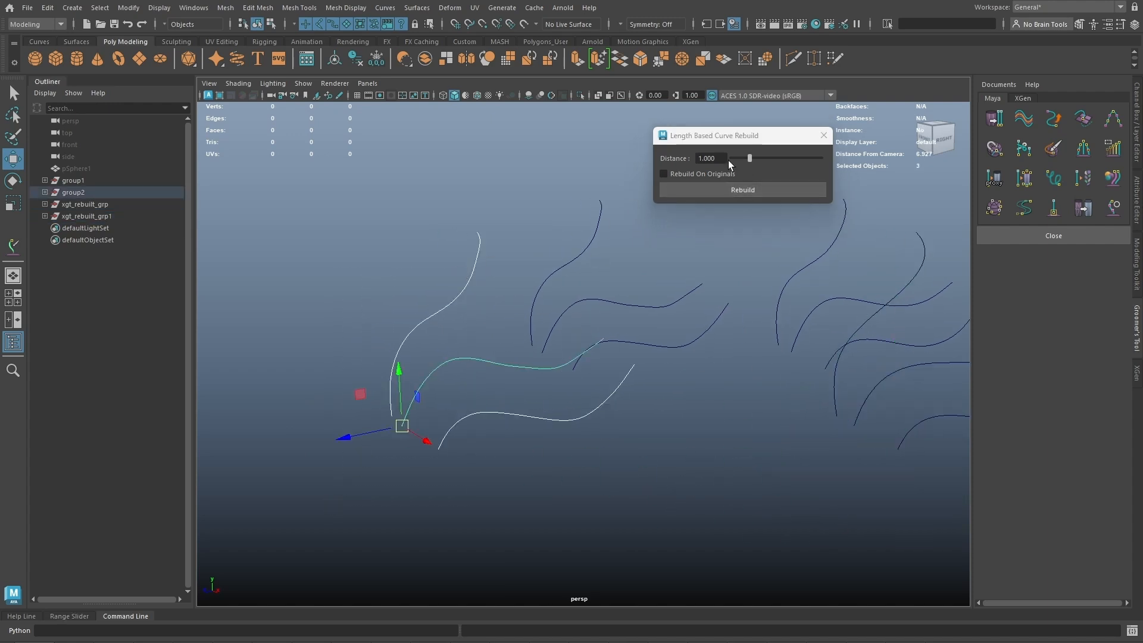
{"action": "left_click_drag", "start_coordinate": [726, 160], "coordinate": [692, 159]}
{"action": "type", "text": "1"}
{"action": "key", "text": "Return"}
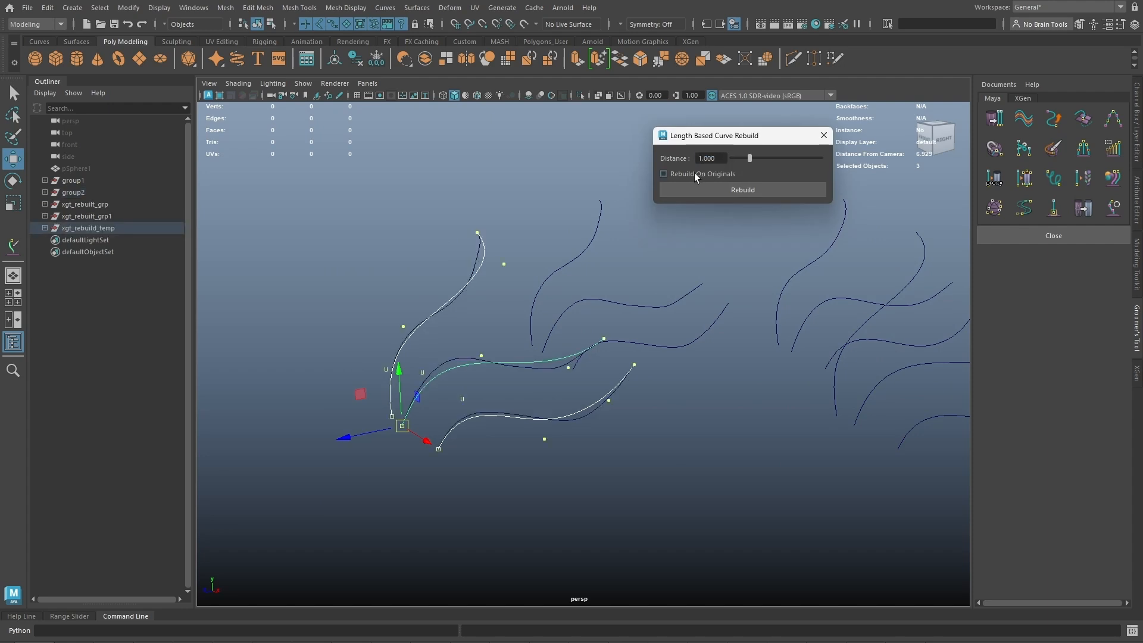
{"action": "left_click", "coordinate": [694, 173]}
{"action": "left_click", "coordinate": [737, 187]}
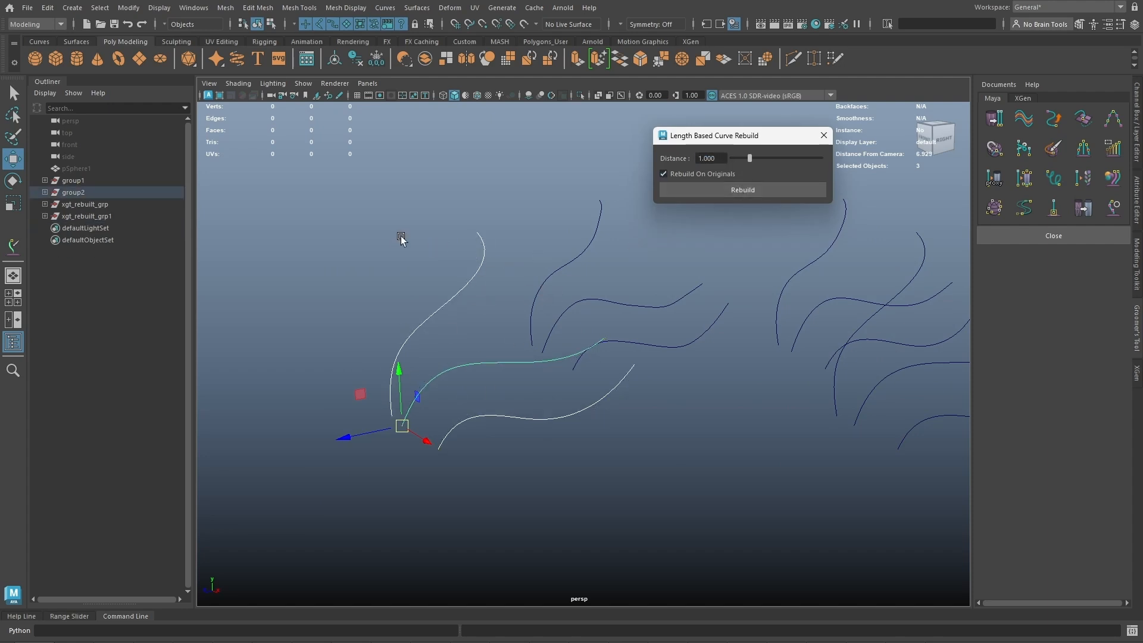
{"action": "middle_click_drag", "start_coordinate": [552, 274], "coordinate": [504, 269]}
{"action": "key", "text": "ctrl+z"}
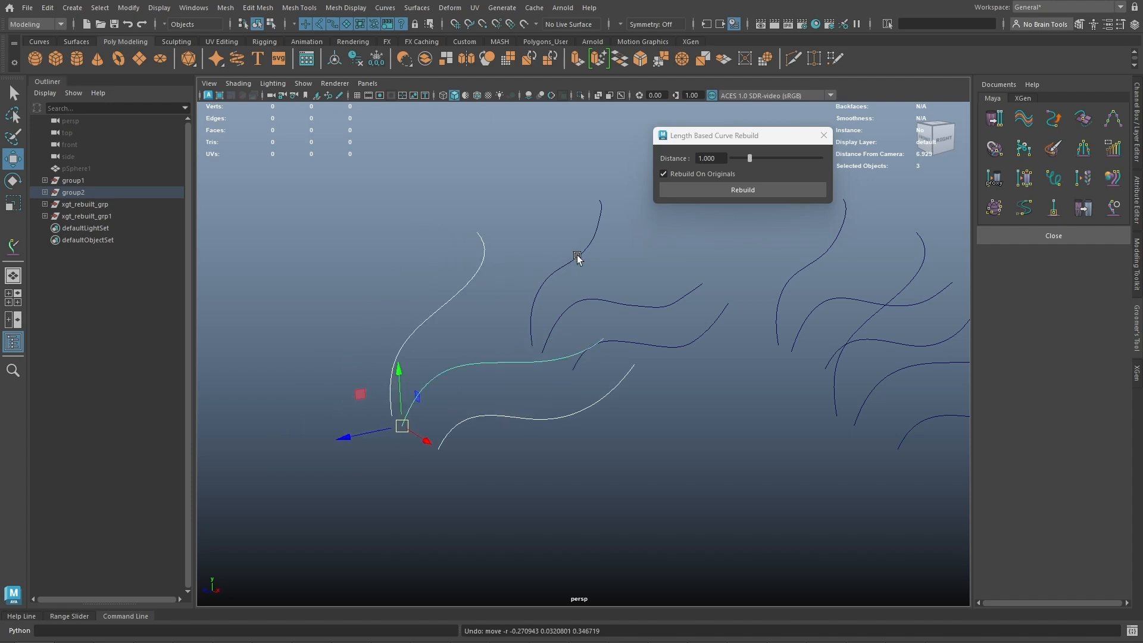
Step: Rebuild the original group2 curves in place at a distance of 0.180
{"action": "left_click_drag", "start_coordinate": [749, 158], "coordinate": [734, 160]}
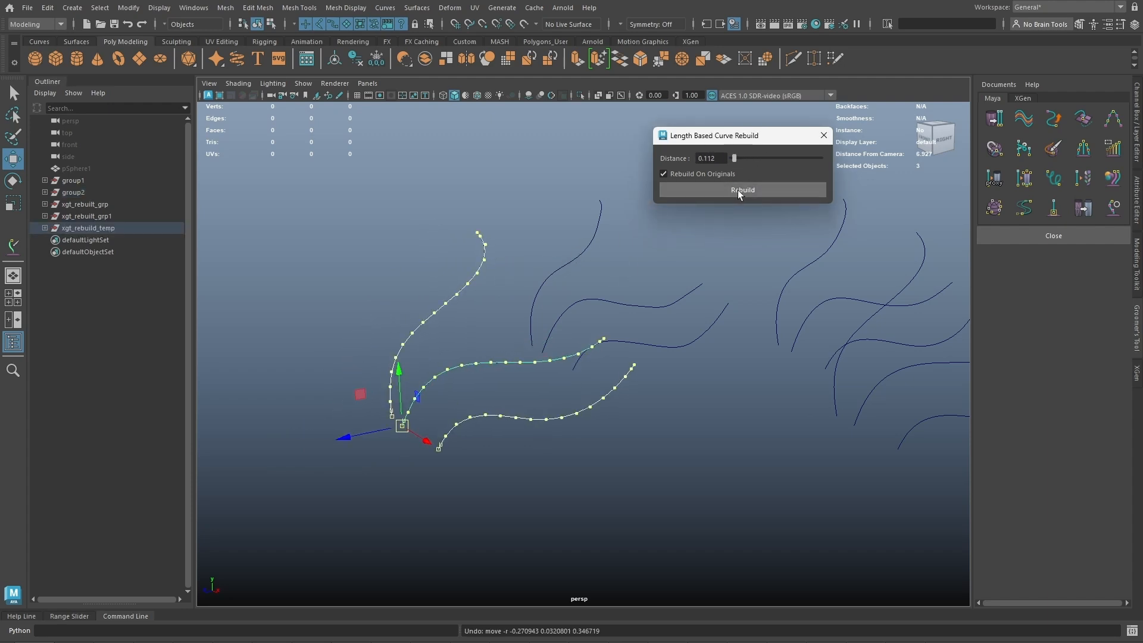
{"action": "left_click_drag", "start_coordinate": [594, 210], "coordinate": [727, 356]}
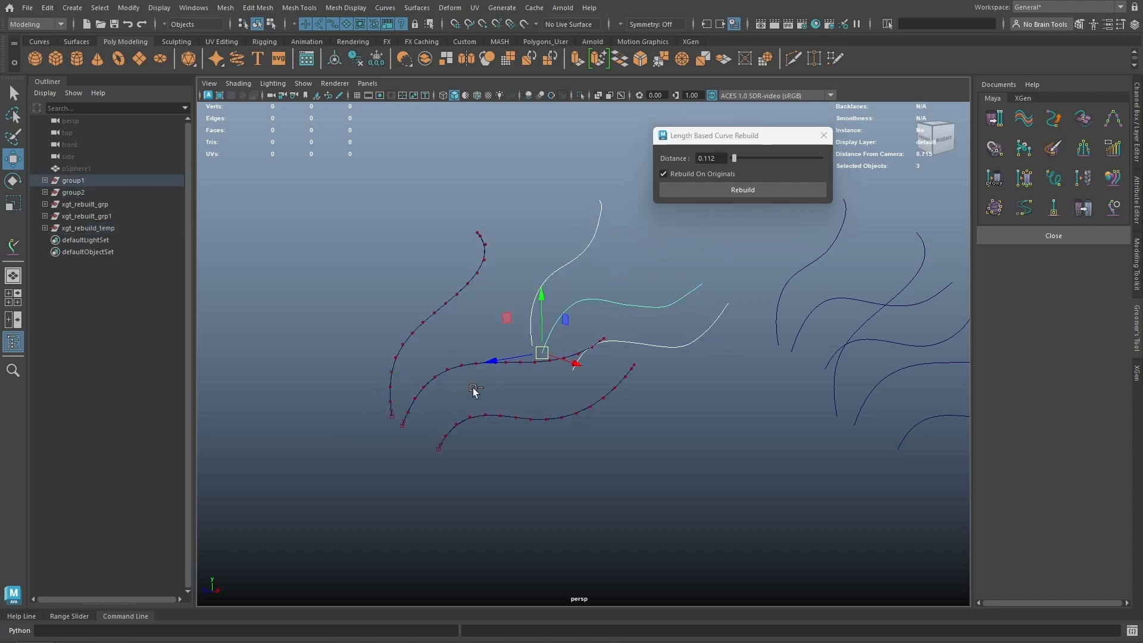
{"action": "left_click_drag", "start_coordinate": [734, 160], "coordinate": [735, 159]}
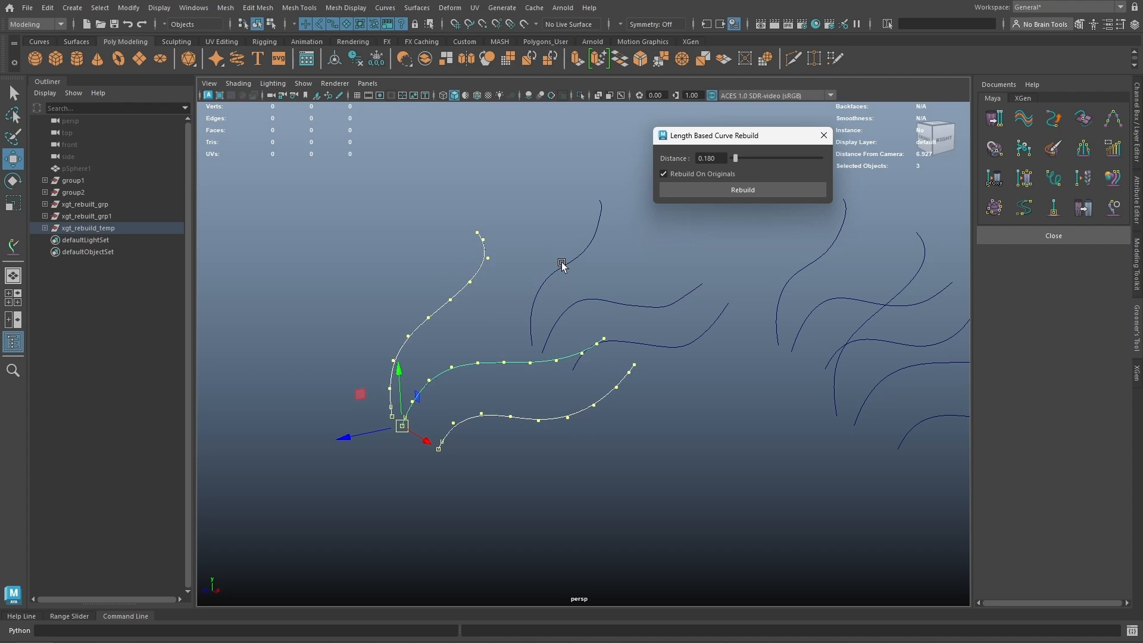
{"action": "left_click", "coordinate": [742, 188]}
Step: Select the three group1 curves, adjust the rebuild distance and close Length Based Curve Rebuild
{"action": "left_click_drag", "start_coordinate": [598, 199], "coordinate": [707, 346]}
{"action": "left_click_drag", "start_coordinate": [735, 158], "coordinate": [734, 159]}
{"action": "left_click", "coordinate": [825, 137]}
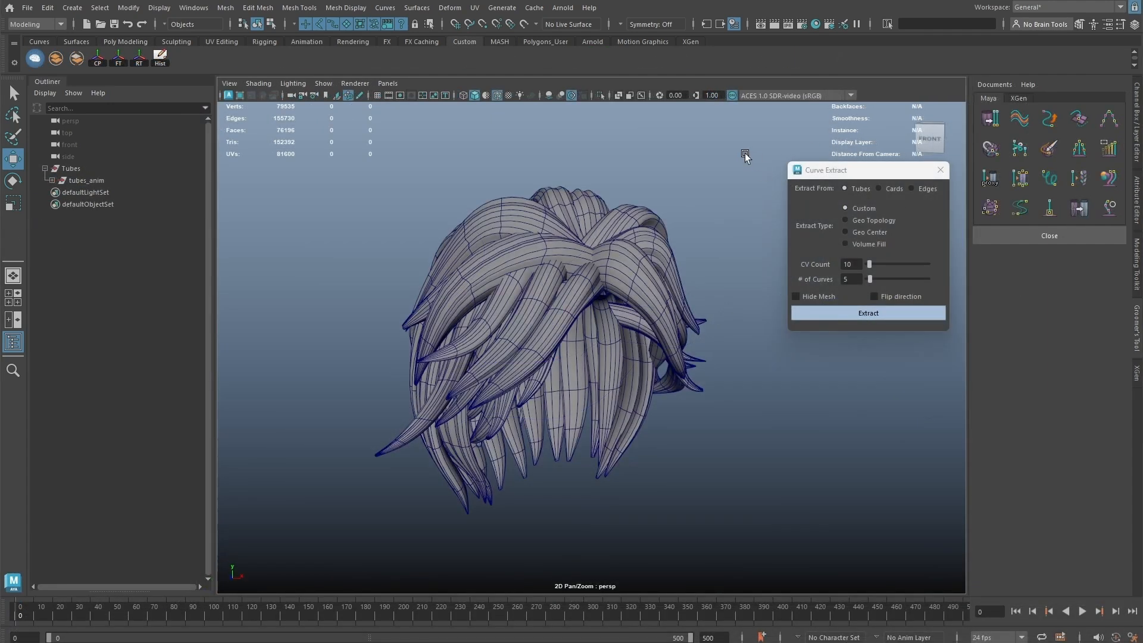
Step: Try to extract Geo Center curves from all the hair tubes and undo the extraction
{"action": "left_click_drag", "start_coordinate": [745, 155], "coordinate": [286, 523]}
{"action": "left_click", "coordinate": [869, 234]}
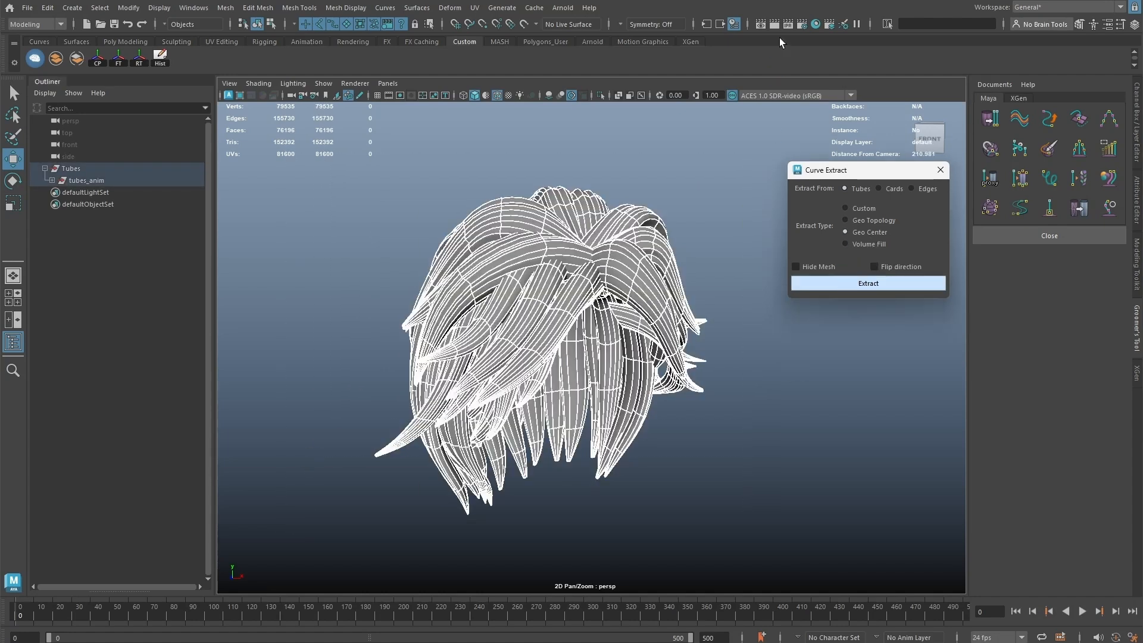
{"action": "key", "text": "ctrl+z"}
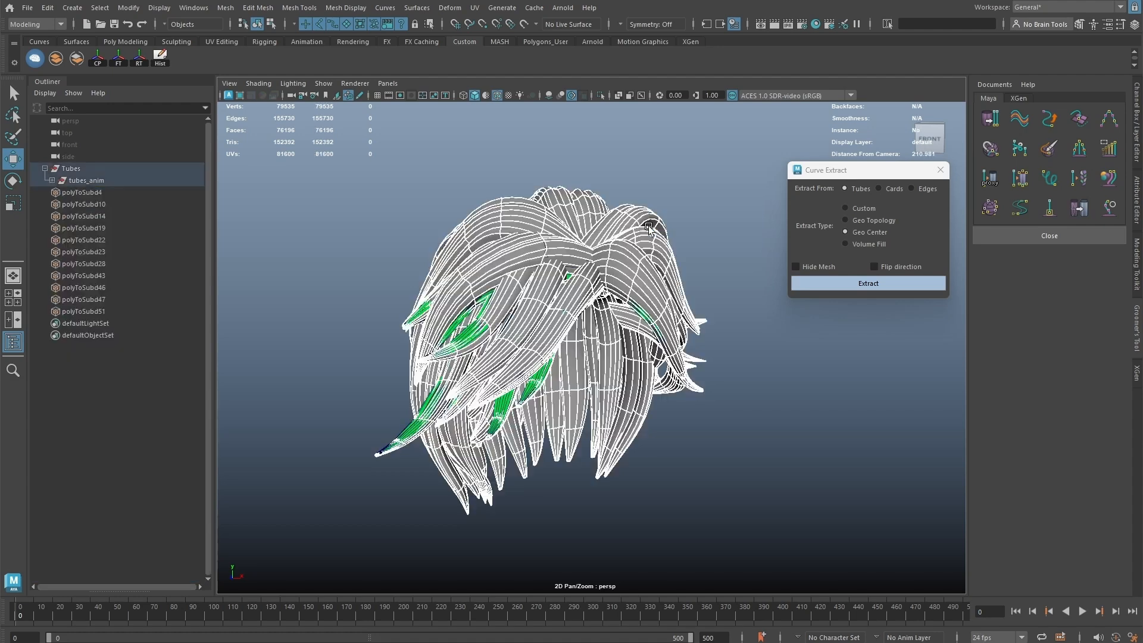
Step: Delete the leftover polyToSubd objects and reopen Curve Extract beside the hair
{"action": "left_click", "coordinate": [81, 192]}
{"action": "left_click", "coordinate": [83, 311], "text": "shift"}
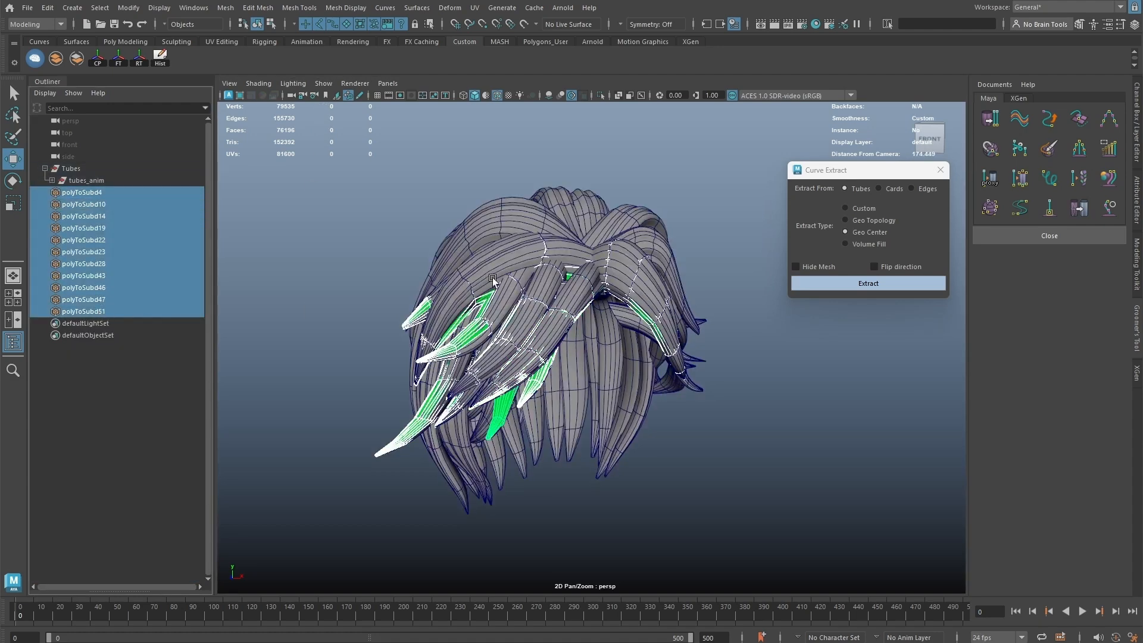
{"action": "key", "text": "Delete"}
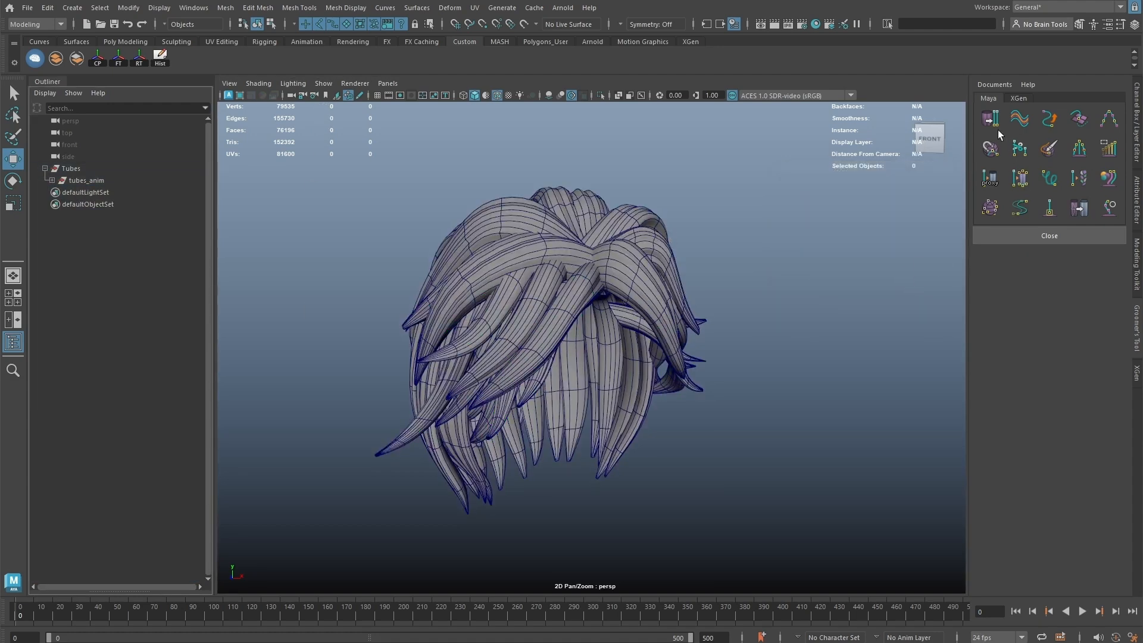
{"action": "left_click", "coordinate": [990, 125]}
{"action": "left_click_drag", "start_coordinate": [818, 366], "coordinate": [816, 188]}
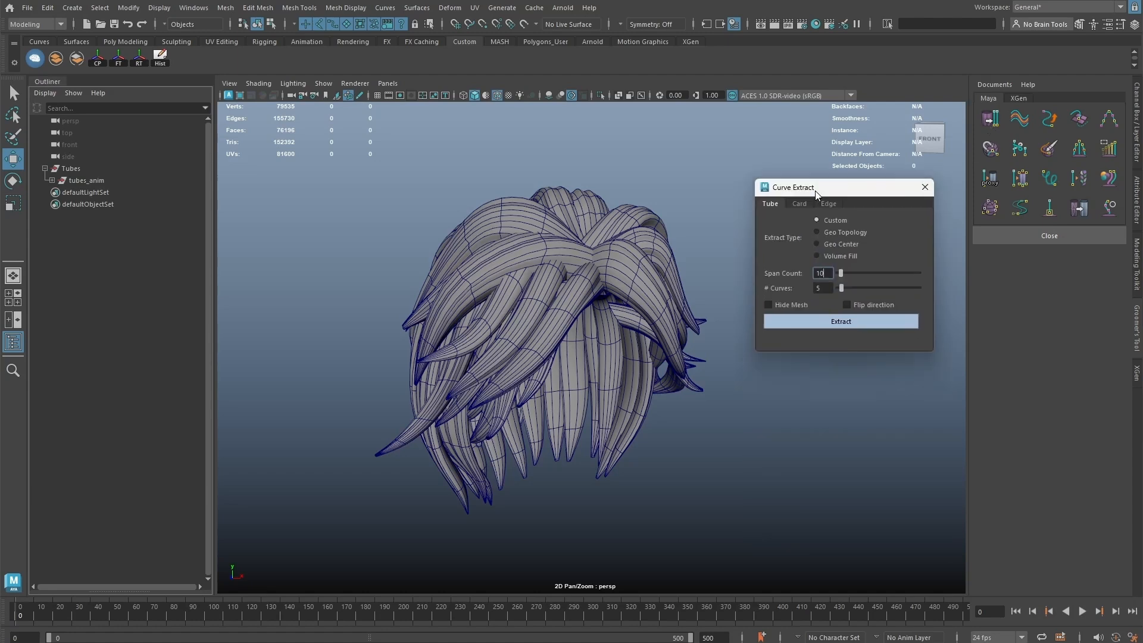
Step: Extract Geo Center curves from the whole set of hair tubes as a test and undo it
{"action": "left_click_drag", "start_coordinate": [704, 143], "coordinate": [369, 510]}
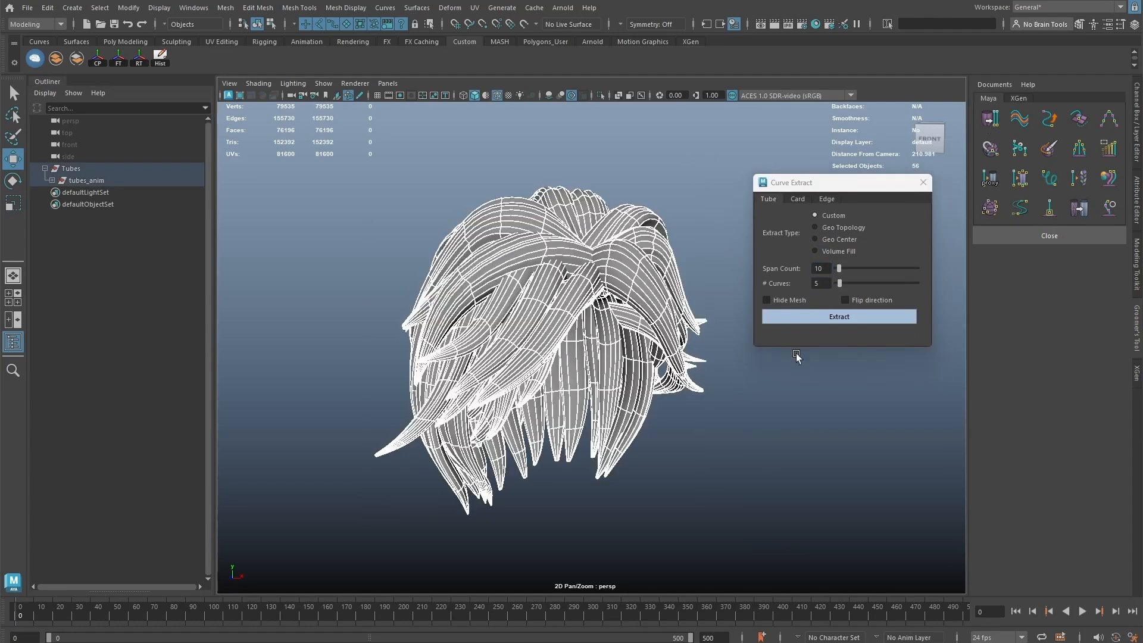
{"action": "left_click", "coordinate": [839, 238]}
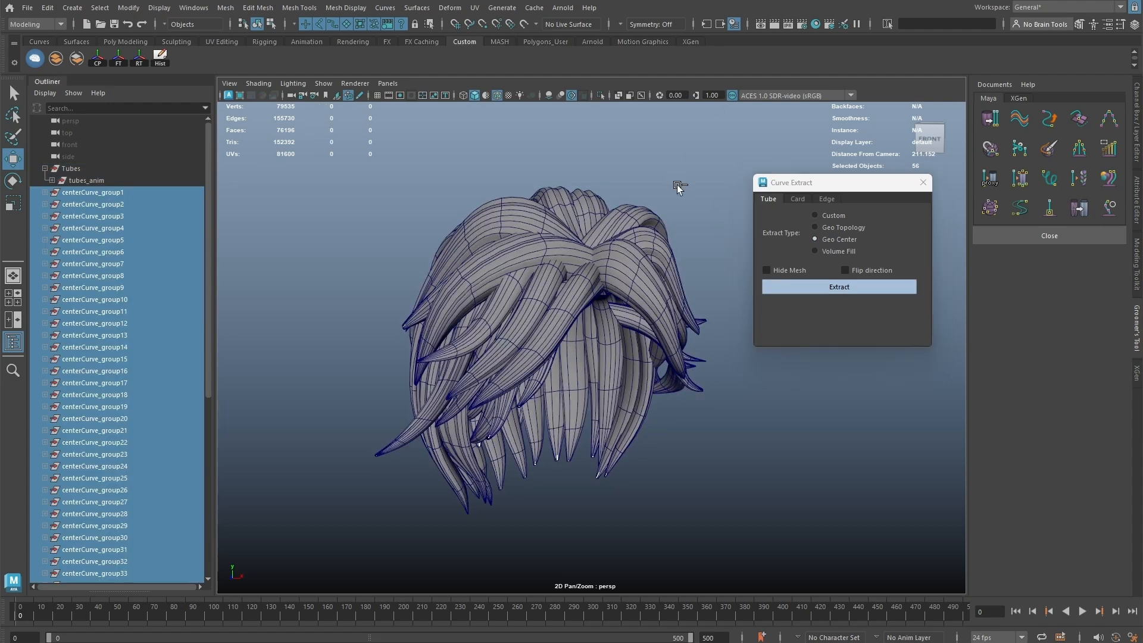
{"action": "key", "text": "ctrl+z"}
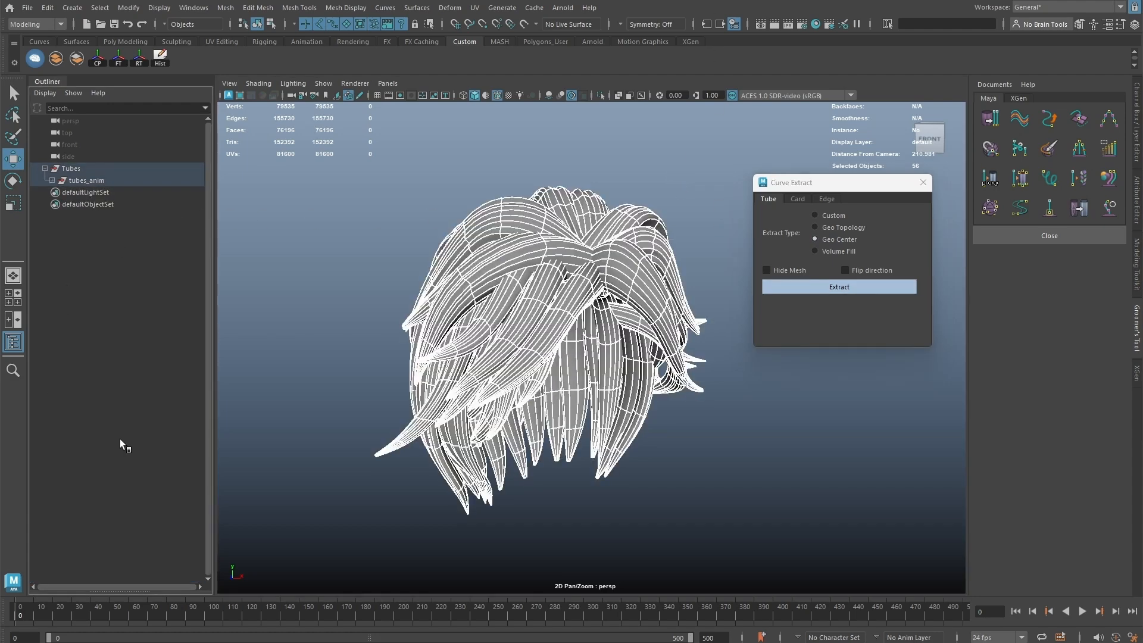
Step: Extract two Custom curves from the large front hair tube, with its mesh hidden
{"action": "left_click", "coordinate": [408, 235]}
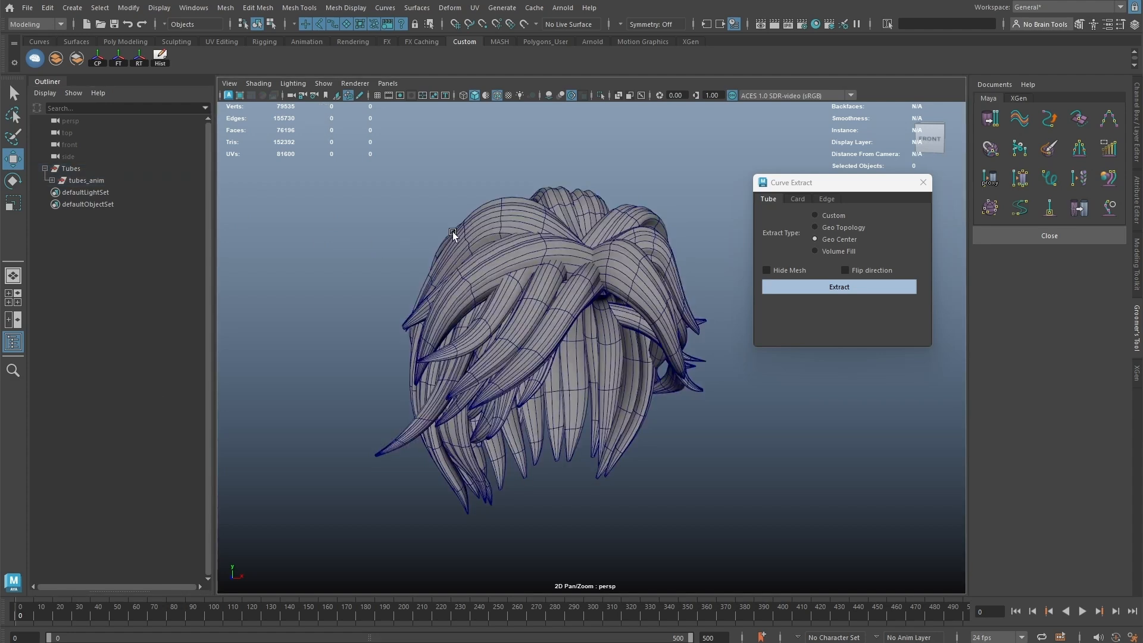
{"action": "left_click", "coordinate": [537, 250]}
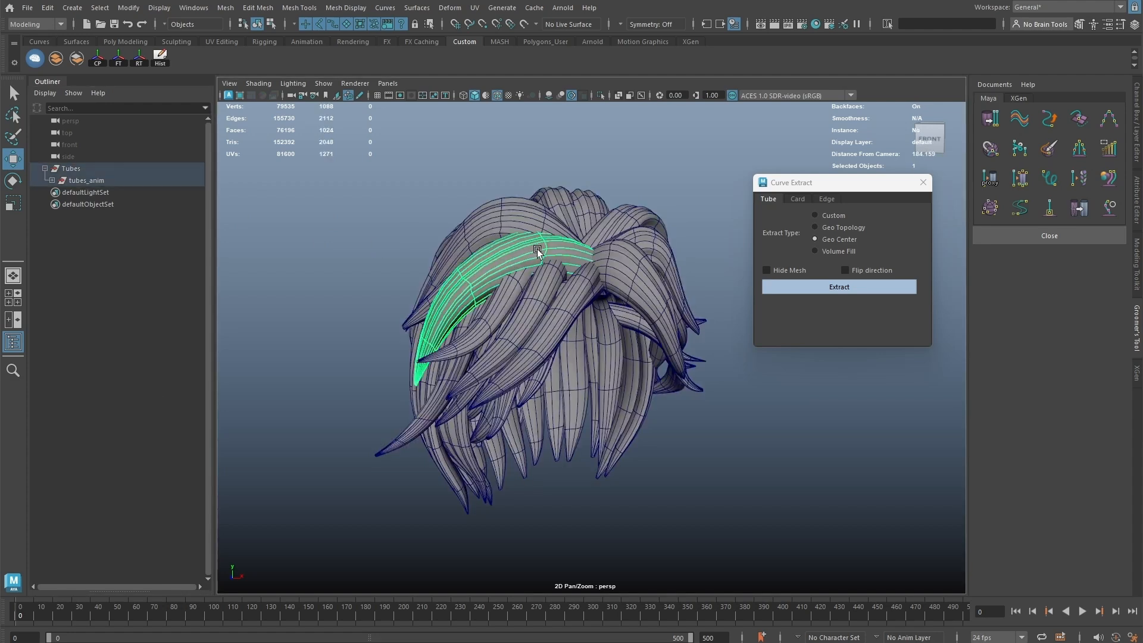
{"action": "left_click", "coordinate": [768, 271]}
{"action": "left_click", "coordinate": [834, 215]}
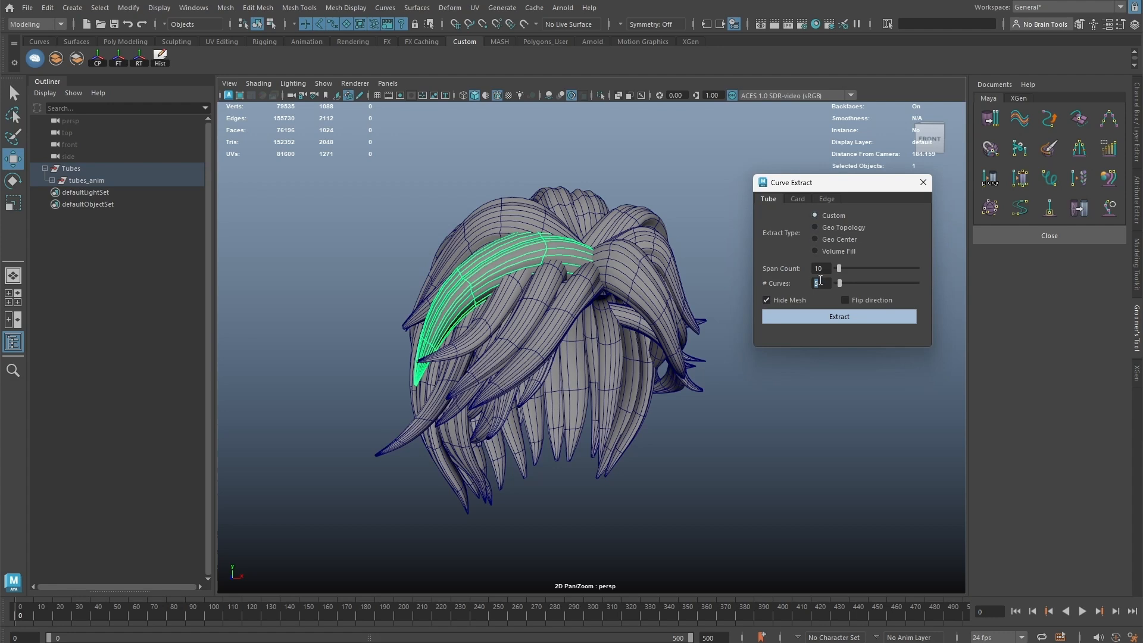
{"action": "left_click", "coordinate": [821, 284]}
{"action": "type", "text": "2"}
{"action": "left_click", "coordinate": [830, 317]}
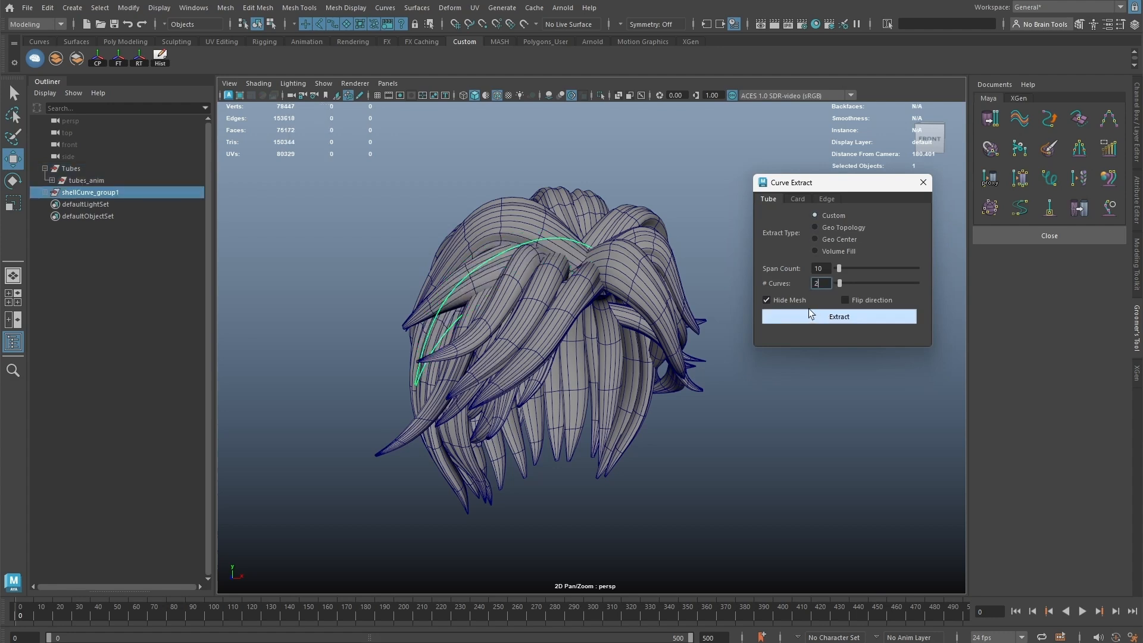
Step: Repeat the two-curve Custom extraction on four more front tubes, one tube at a time
{"action": "left_click", "coordinate": [509, 276]}
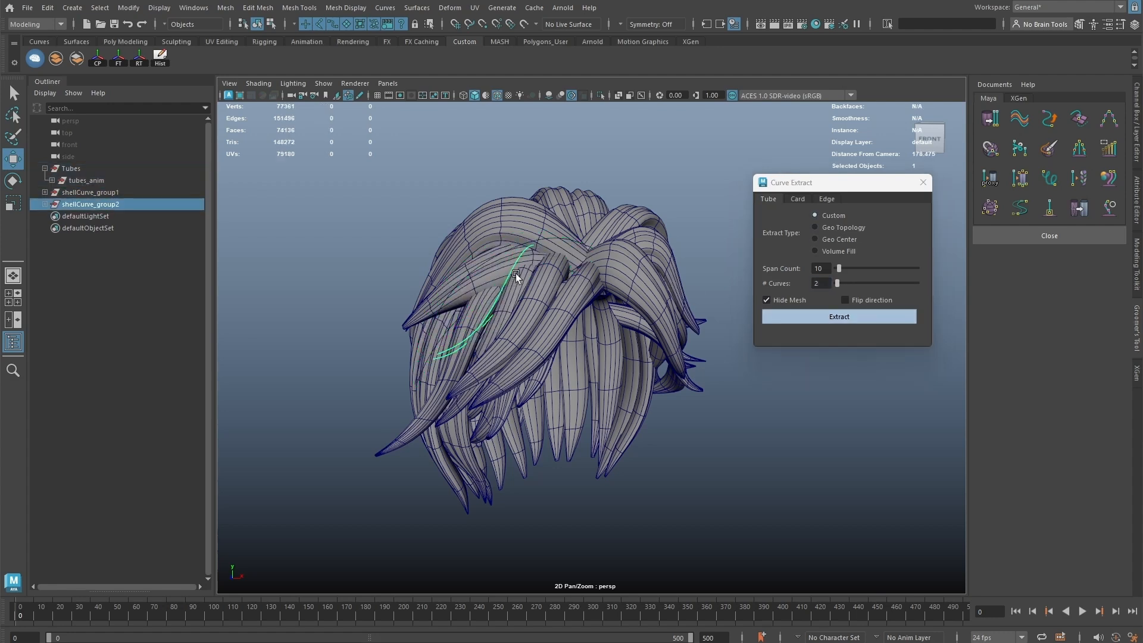
{"action": "left_click", "coordinate": [540, 282]}
{"action": "left_click", "coordinate": [575, 290]}
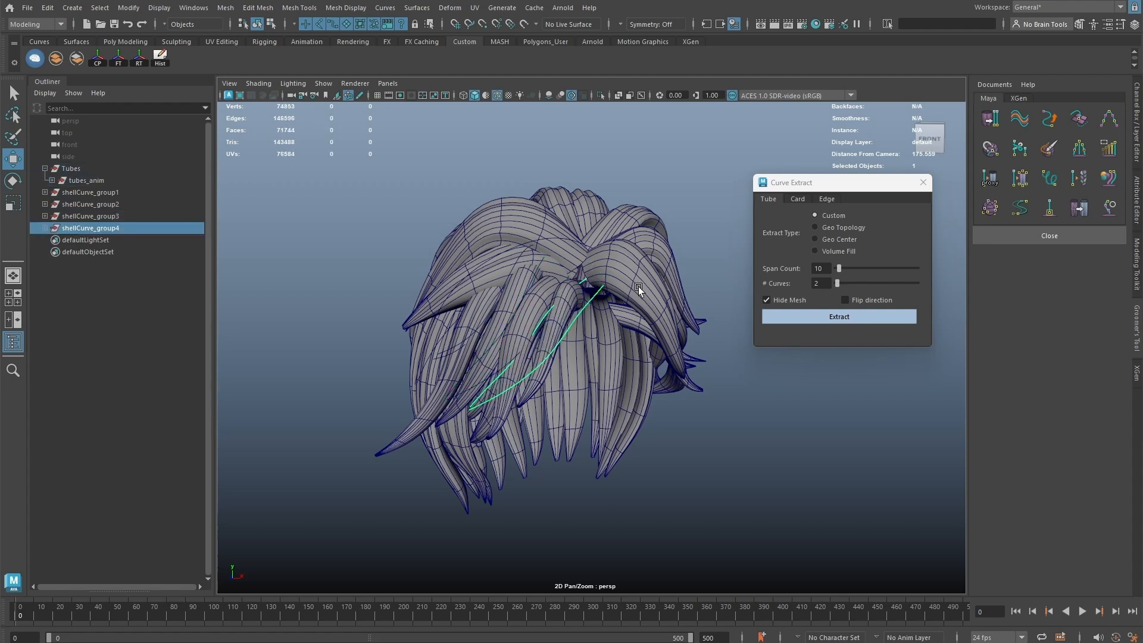
{"action": "left_click", "coordinate": [641, 284]}
Step: Extract two curves per tube from the three crown tubes, and repeat on the pair beside them
{"action": "left_click", "coordinate": [639, 219]}
{"action": "left_click", "coordinate": [653, 241], "text": "shift"}
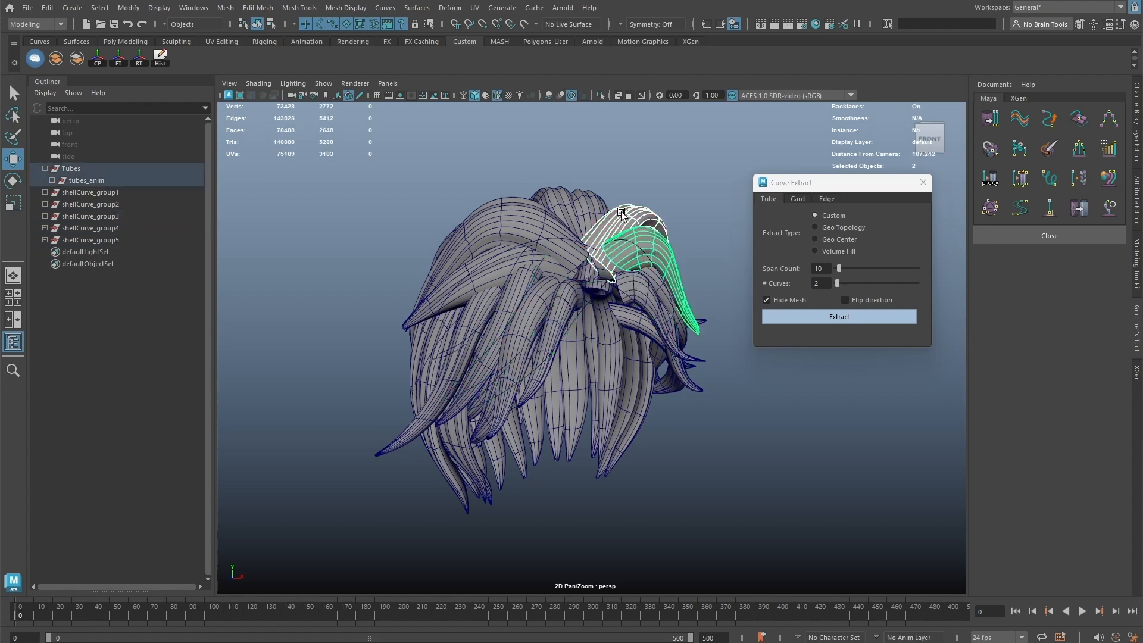
{"action": "left_click", "coordinate": [592, 201], "text": "shift"}
{"action": "key", "text": "g"}
{"action": "left_click", "coordinate": [555, 200]}
{"action": "left_click", "coordinate": [491, 213], "text": "shift"}
{"action": "key", "text": "g"}
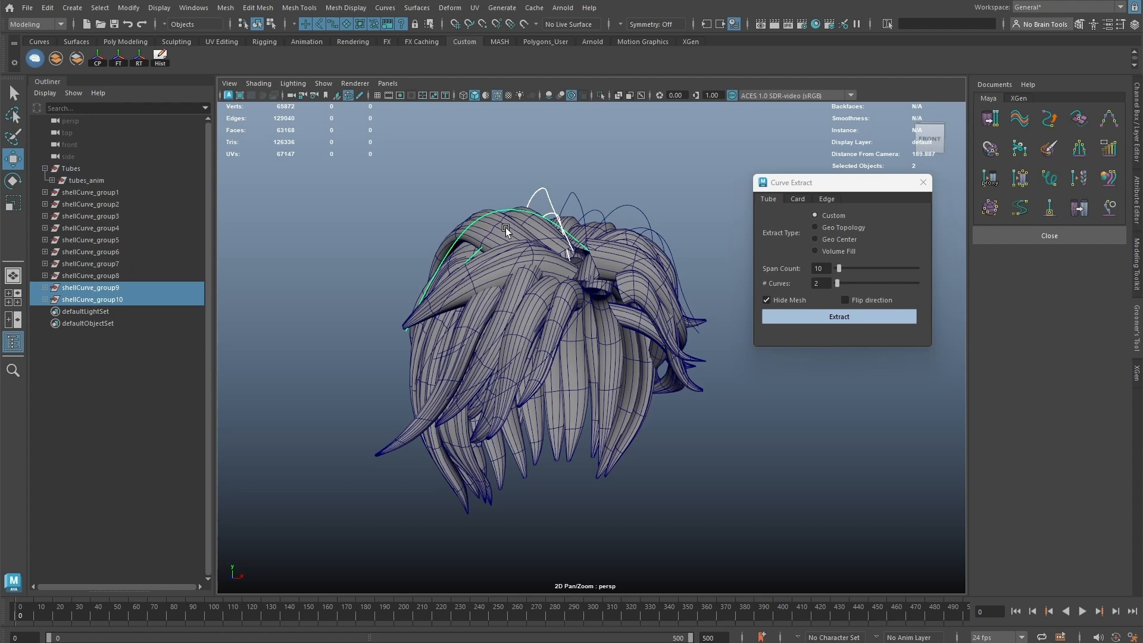
Step: Repeat the two-curve extraction on another pair of top tubes and on all the remaining hair tubes
{"action": "left_click", "coordinate": [507, 229]}
{"action": "left_click", "coordinate": [532, 228], "text": "shift"}
{"action": "key", "text": "g"}
{"action": "left_click_drag", "start_coordinate": [711, 169], "coordinate": [321, 444]}
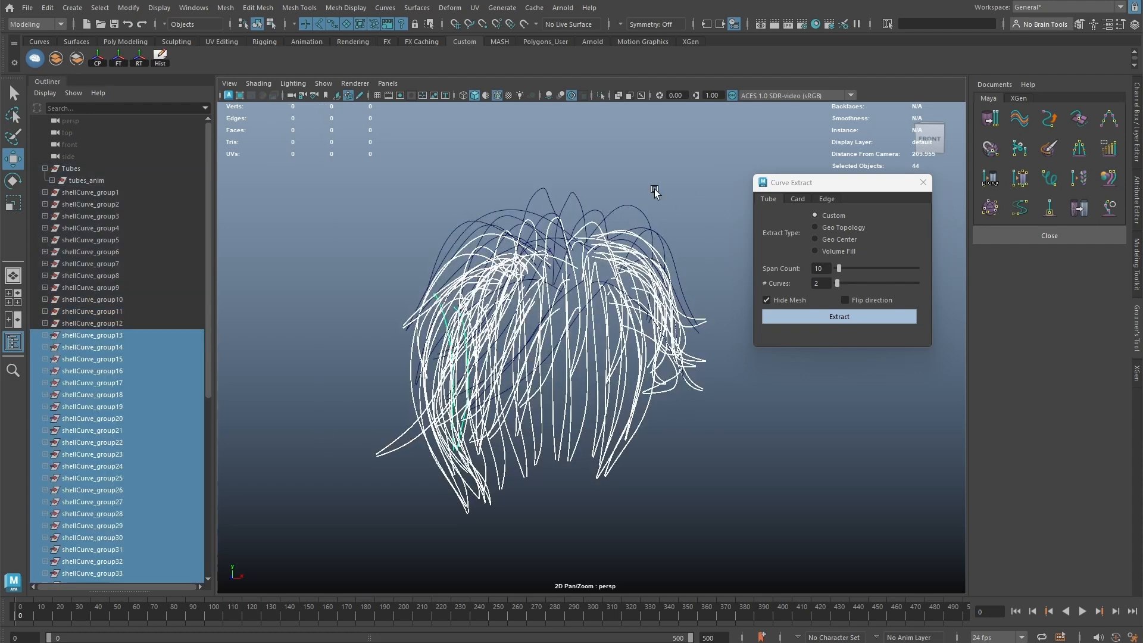
{"action": "left_click", "coordinate": [664, 172]}
Step: Undo the grouped curve extractions back to the five individually extracted front tubes and clear the selection
{"action": "key", "text": "ctrl+z"}
{"action": "key", "text": "ctrl+z"}
{"action": "key", "text": "ctrl+z"}
{"action": "key", "text": "ctrl+z"}
{"action": "key", "text": "ctrl+z"}
{"action": "key", "text": "ctrl+z"}
{"action": "key", "text": "ctrl+z"}
{"action": "key", "text": "ctrl+z"}
{"action": "key", "text": "ctrl+z"}
{"action": "key", "text": "ctrl+z"}
{"action": "key", "text": "ctrl+z"}
{"action": "key", "text": "ctrl+z"}
{"action": "key", "text": "ctrl+z"}
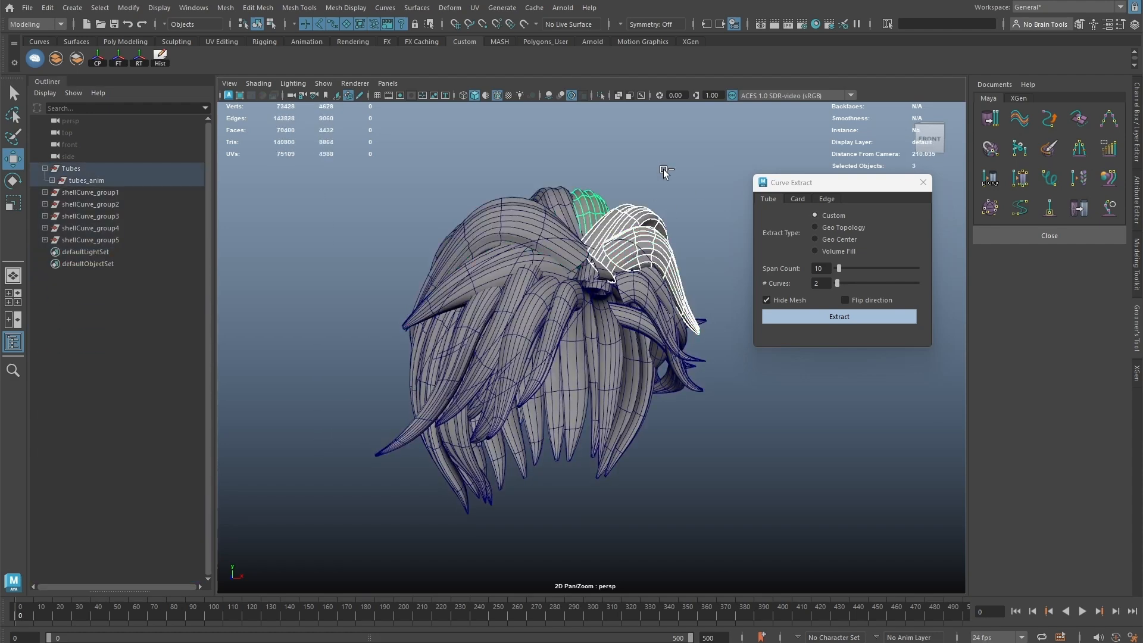
{"action": "left_click", "coordinate": [319, 232]}
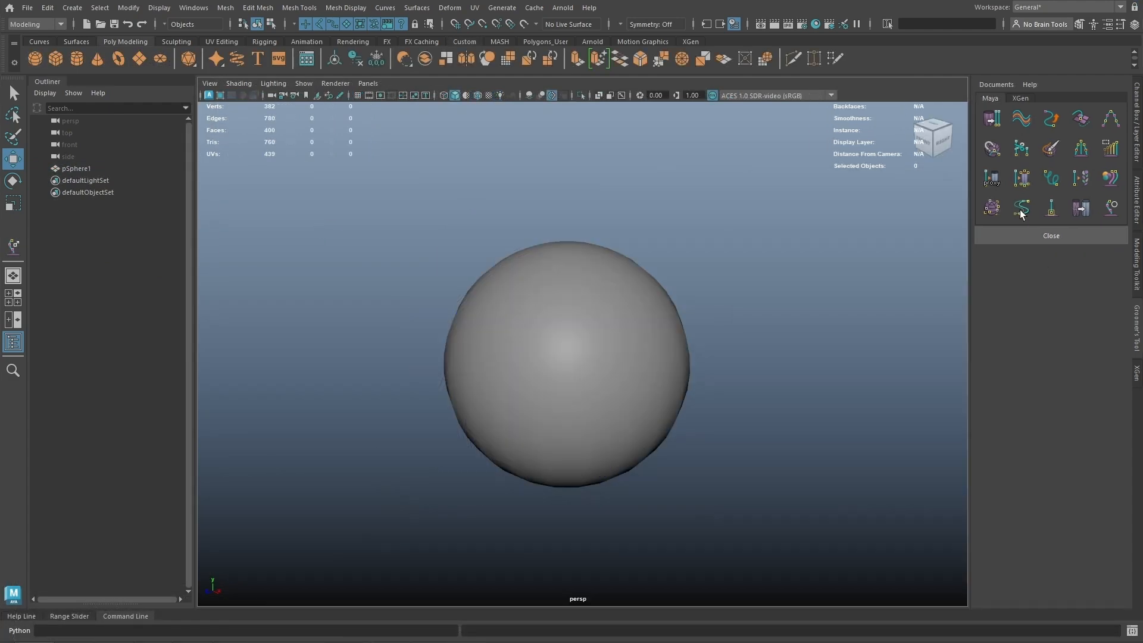
Step: Bring up Copy Paste Curves and add four straight curves to the sphere with the Interactive Curve Tools
{"action": "left_click", "coordinate": [1020, 211]}
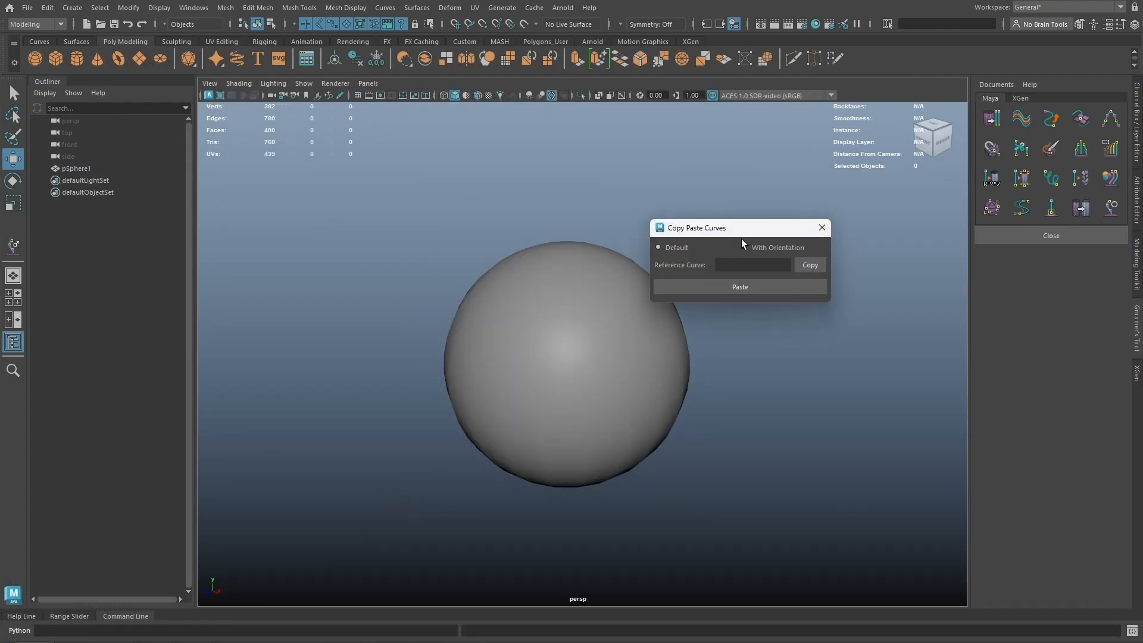
{"action": "left_click_drag", "start_coordinate": [750, 228], "coordinate": [784, 162]}
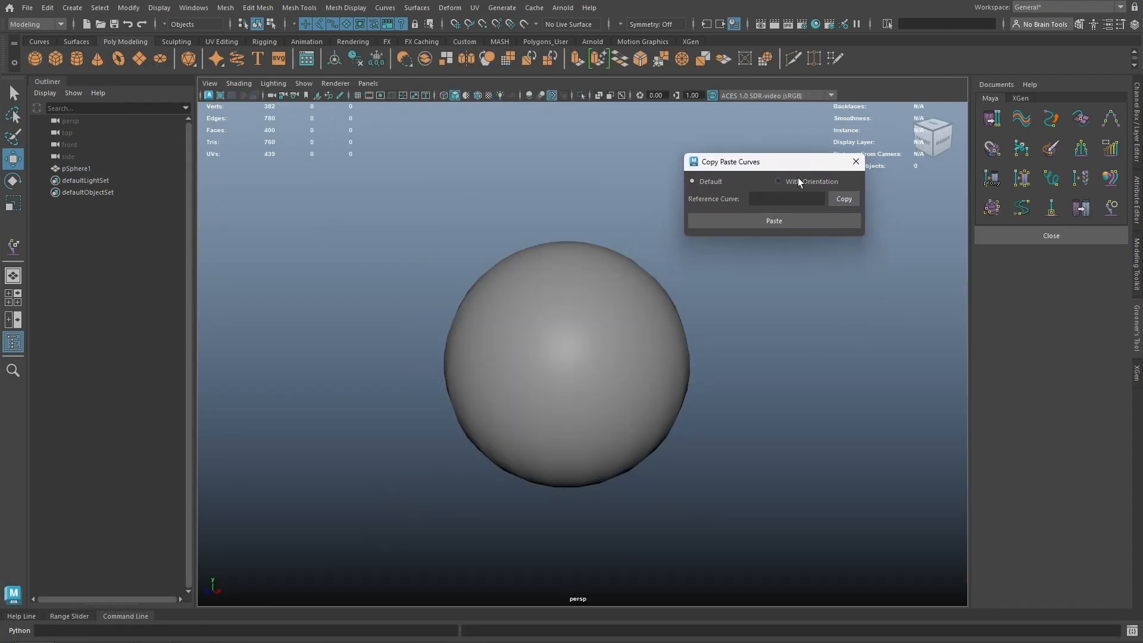
{"action": "left_click", "coordinate": [1111, 207]}
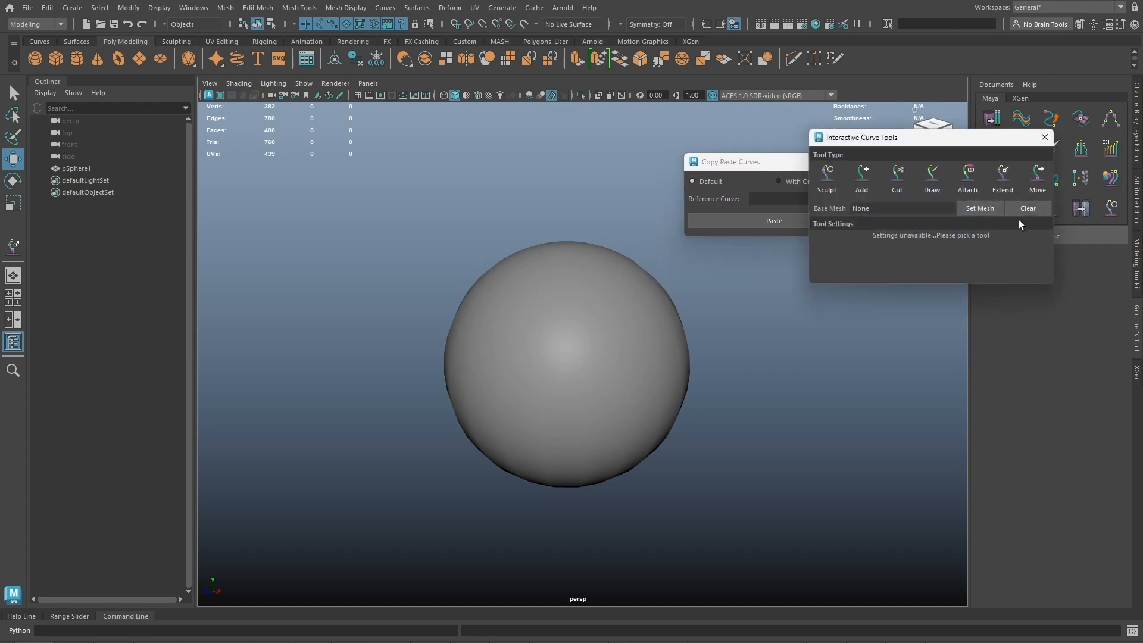
{"action": "left_click", "coordinate": [861, 174]}
{"action": "left_click", "coordinate": [586, 294]}
{"action": "left_click", "coordinate": [635, 307]}
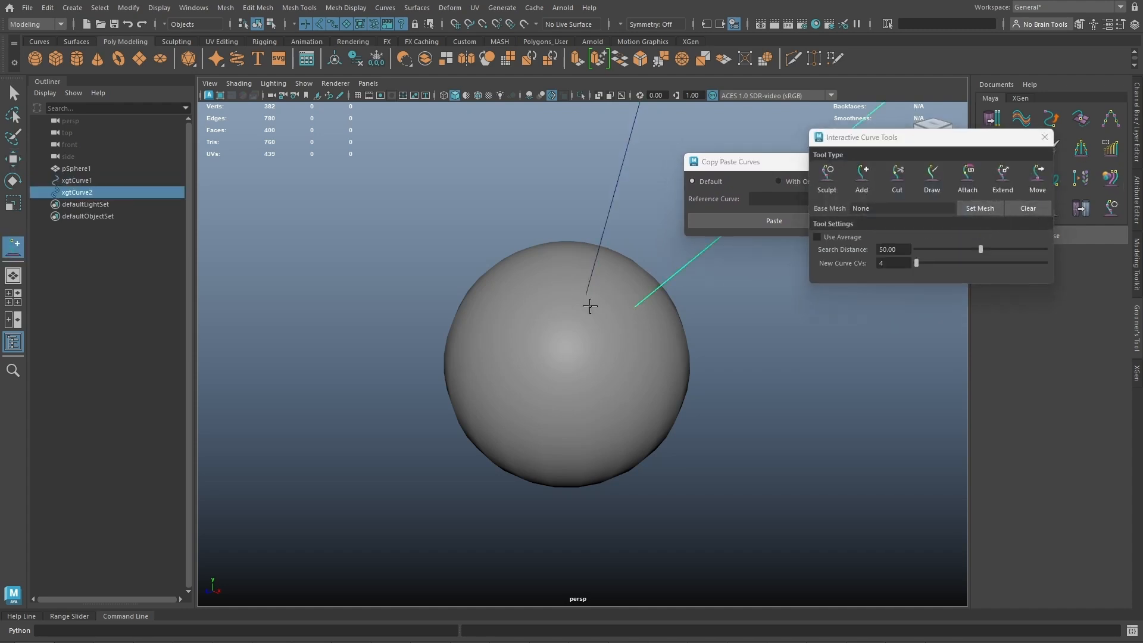
{"action": "left_click", "coordinate": [510, 307]}
{"action": "left_click", "coordinate": [567, 345]}
{"action": "key", "text": "w"}
Step: Sculpt xgtCurve1 into a flowing S shape with the interactive Sculpt tool
{"action": "middle_click_drag", "start_coordinate": [597, 289], "coordinate": [594, 330], "text": "alt"}
{"action": "scroll", "coordinate": [594, 329], "scroll_direction": "down", "scroll_amount": 3}
{"action": "middle_click_drag", "start_coordinate": [553, 255], "coordinate": [516, 318], "text": "alt"}
{"action": "left_click", "coordinate": [579, 292]}
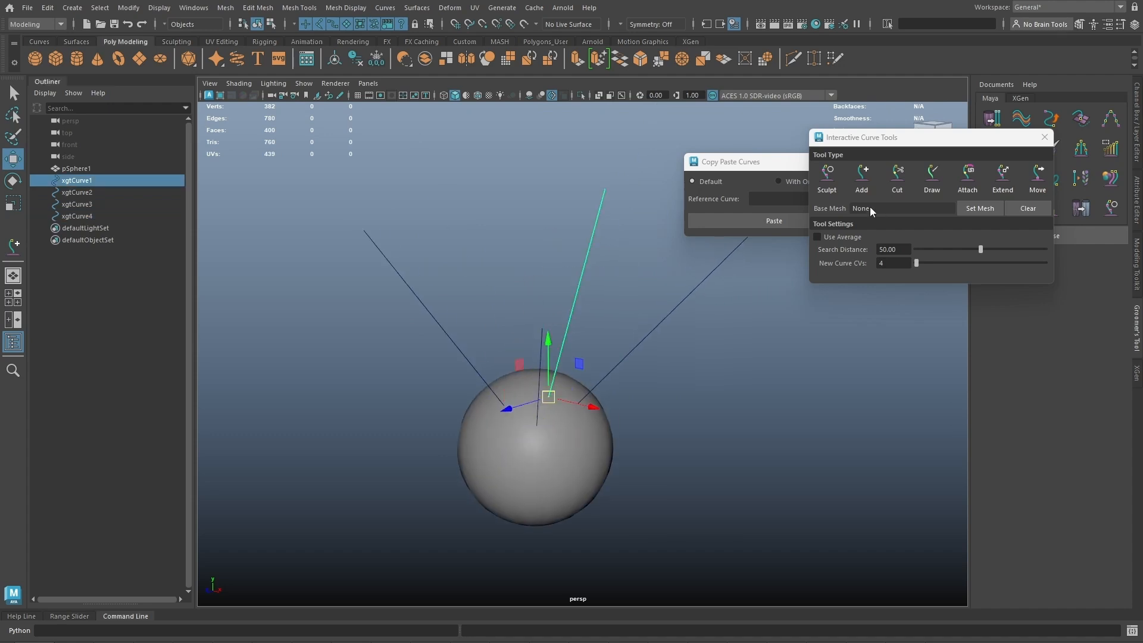
{"action": "left_click", "coordinate": [826, 175]}
{"action": "mouse_move", "coordinate": [587, 300]}
{"action": "left_mouse_down", "text": "alt"}
{"action": "mouse_move", "coordinate": [566, 280]}
{"action": "mouse_move", "coordinate": [617, 161]}
{"action": "mouse_move", "coordinate": [574, 237]}
{"action": "mouse_move", "coordinate": [610, 269]}
{"action": "mouse_move", "coordinate": [548, 253]}
{"action": "mouse_move", "coordinate": [604, 216]}
{"action": "mouse_move", "coordinate": [583, 258]}
{"action": "mouse_move", "coordinate": [586, 344]}
{"action": "left_mouse_up", "text": "alt"}
{"action": "key", "text": "w"}
Step: Move xgtCurve2 and xgtCurve4 away from the sphere and close Interactive Curve Tools
{"action": "left_click", "coordinate": [610, 329]}
{"action": "mouse_move", "coordinate": [672, 359]}
{"action": "left_mouse_down", "text": "alt"}
{"action": "mouse_move", "coordinate": [691, 388]}
{"action": "mouse_move", "coordinate": [691, 357]}
{"action": "mouse_move", "coordinate": [706, 368]}
{"action": "left_mouse_up", "text": "alt"}
{"action": "left_click", "coordinate": [718, 304], "text": "shift"}
{"action": "left_click_drag", "start_coordinate": [565, 391], "coordinate": [706, 275]}
{"action": "left_click", "coordinate": [615, 350]}
{"action": "left_click", "coordinate": [1043, 143]}
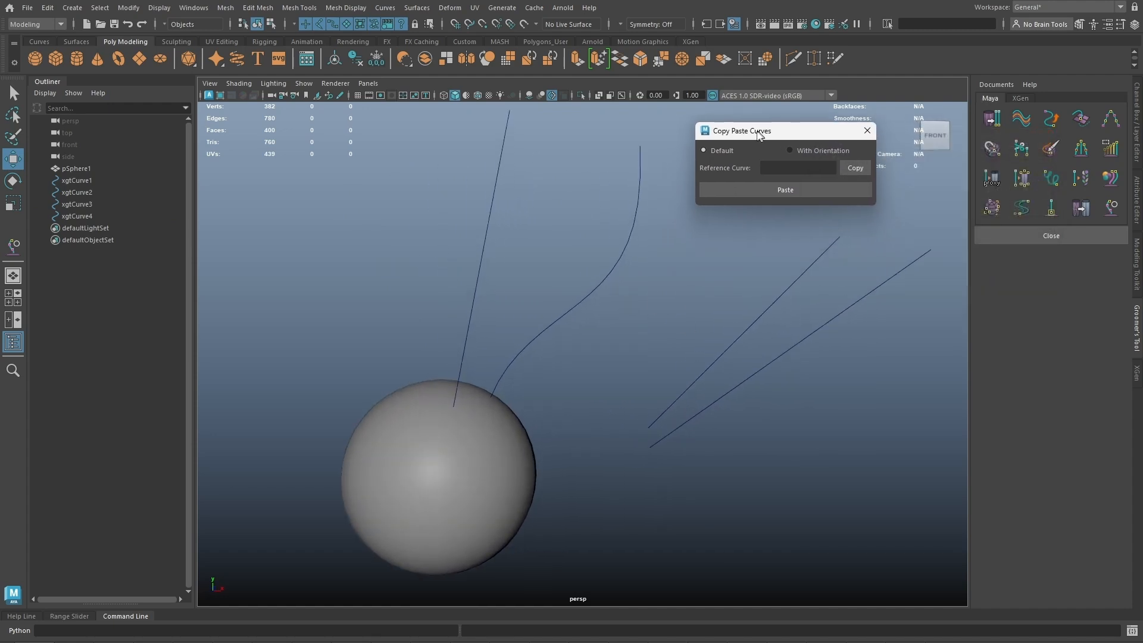
Step: Copy xgtCurve1 as the reference curve in Copy Paste Curves
{"action": "left_click_drag", "start_coordinate": [602, 286], "coordinate": [602, 290], "text": "alt"}
{"action": "left_click", "coordinate": [603, 255]}
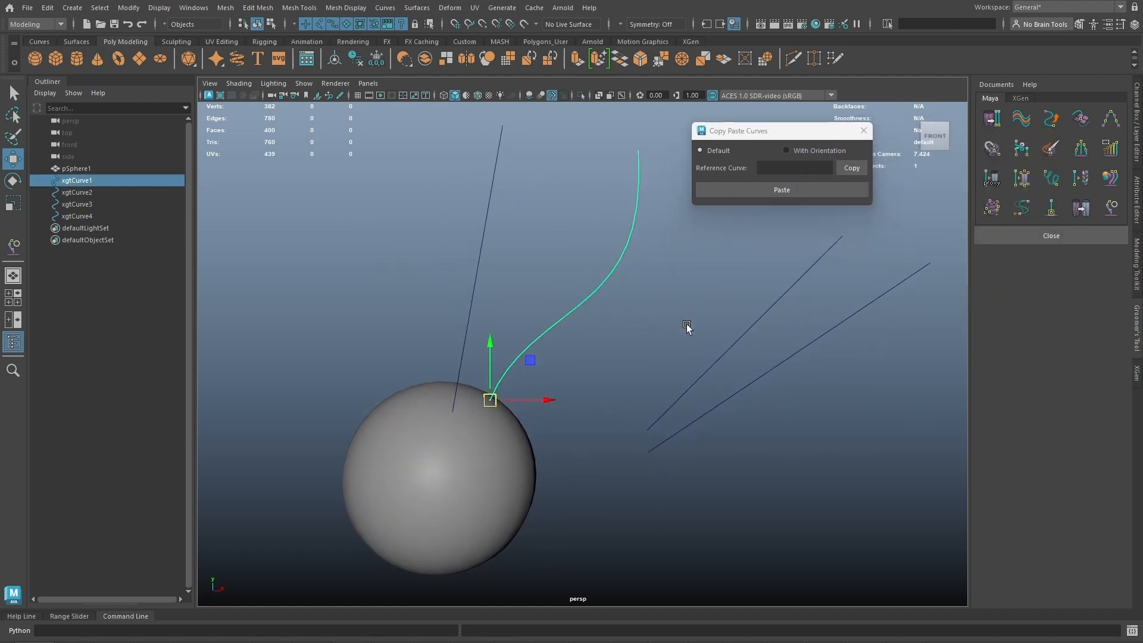
{"action": "left_click", "coordinate": [851, 168]}
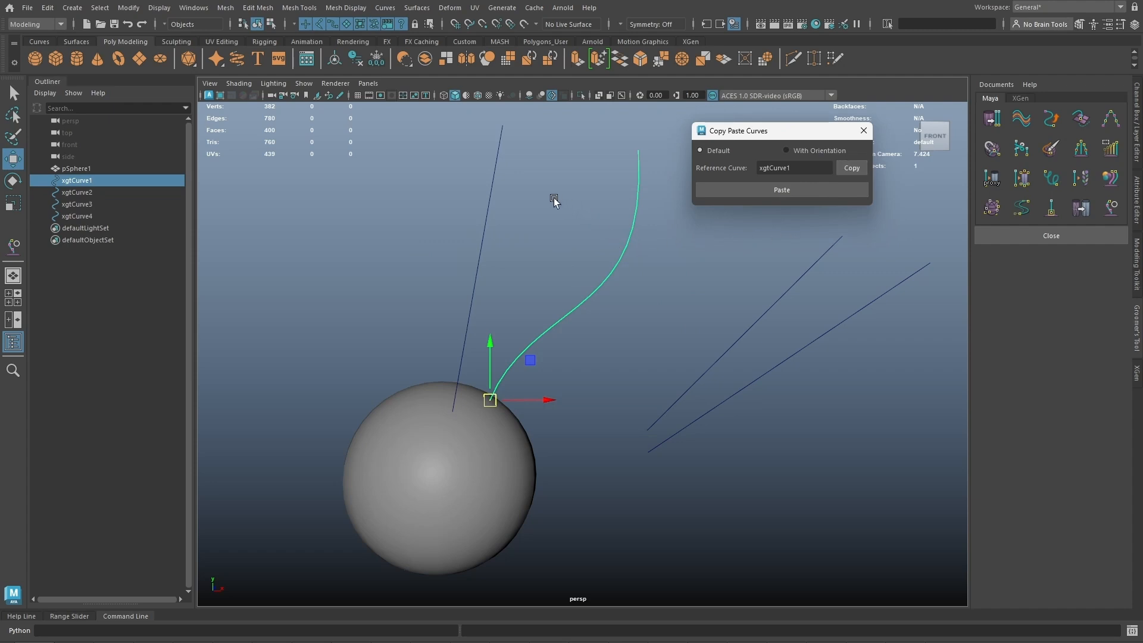
Step: Try pasting the reference shape onto xgtCurve3 in Default mode and compare both curves from several angles
{"action": "left_click", "coordinate": [486, 223]}
{"action": "left_click", "coordinate": [834, 190]}
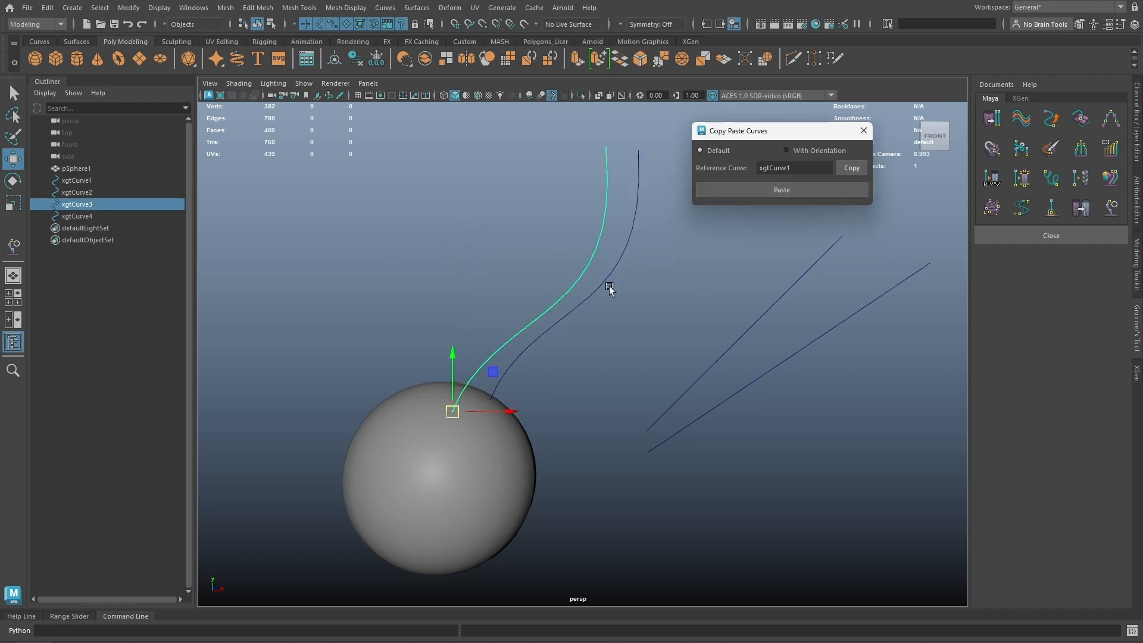
{"action": "left_click_drag", "start_coordinate": [500, 343], "coordinate": [440, 378], "text": "alt"}
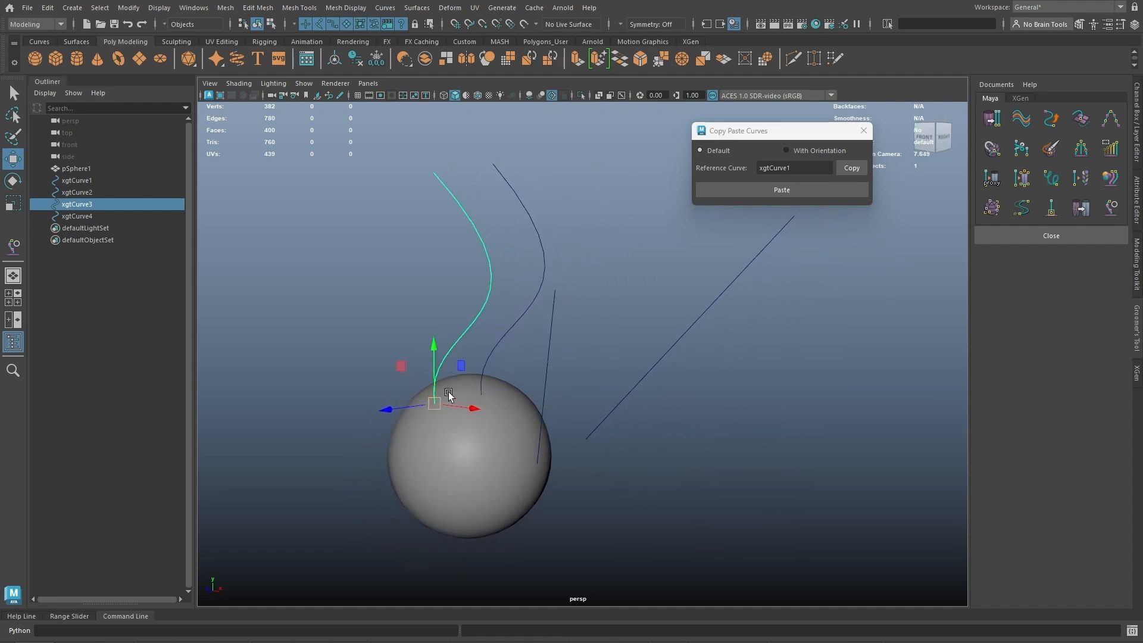
{"action": "left_click_drag", "start_coordinate": [482, 296], "coordinate": [569, 264], "text": "alt"}
{"action": "left_click", "coordinate": [559, 306]}
{"action": "left_click", "coordinate": [522, 280]}
Step: Switch Copy Paste Curves to With Orientation and set pSphere1 as the reference mesh
{"action": "left_click", "coordinate": [786, 150]}
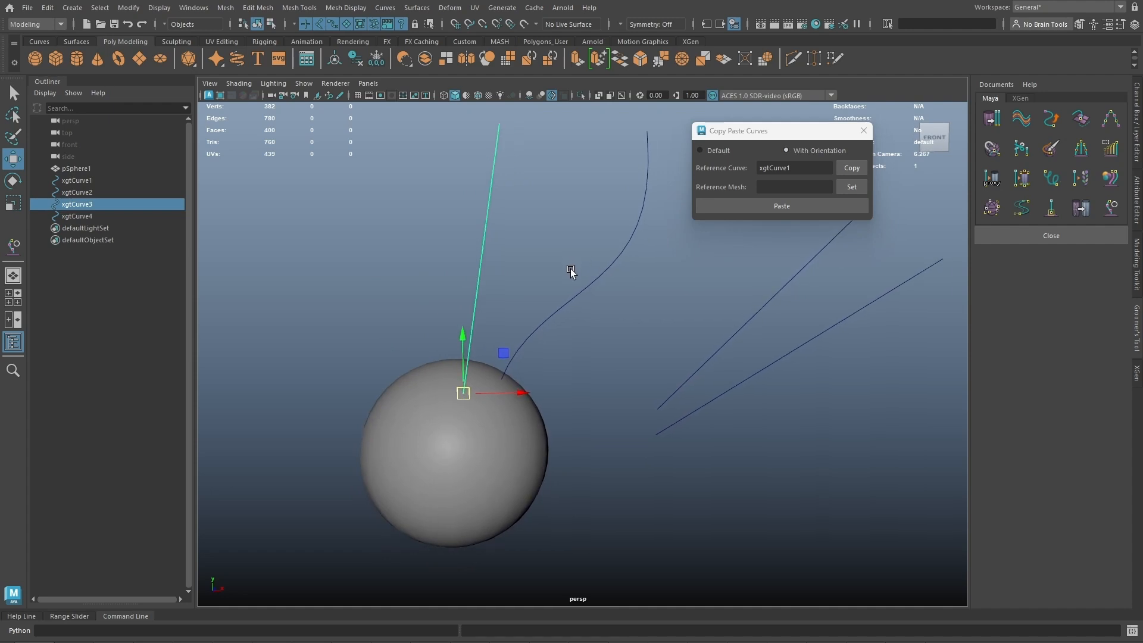
{"action": "left_click", "coordinate": [522, 418]}
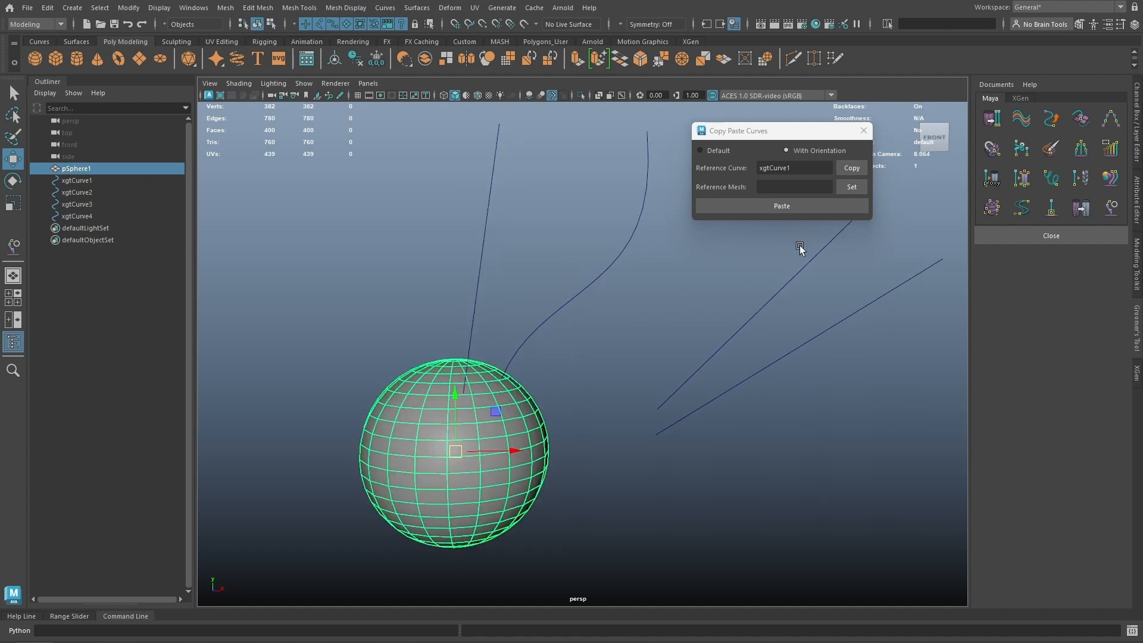
{"action": "left_click", "coordinate": [848, 190]}
Step: Examine the orientation of a sphere face near the root of xgtCurve3 from several angles
{"action": "right_click_drag", "start_coordinate": [479, 423], "coordinate": [652, 386], "text": "alt"}
{"action": "right_click_drag", "start_coordinate": [413, 393], "coordinate": [410, 363]}
{"action": "left_click", "coordinate": [373, 414]}
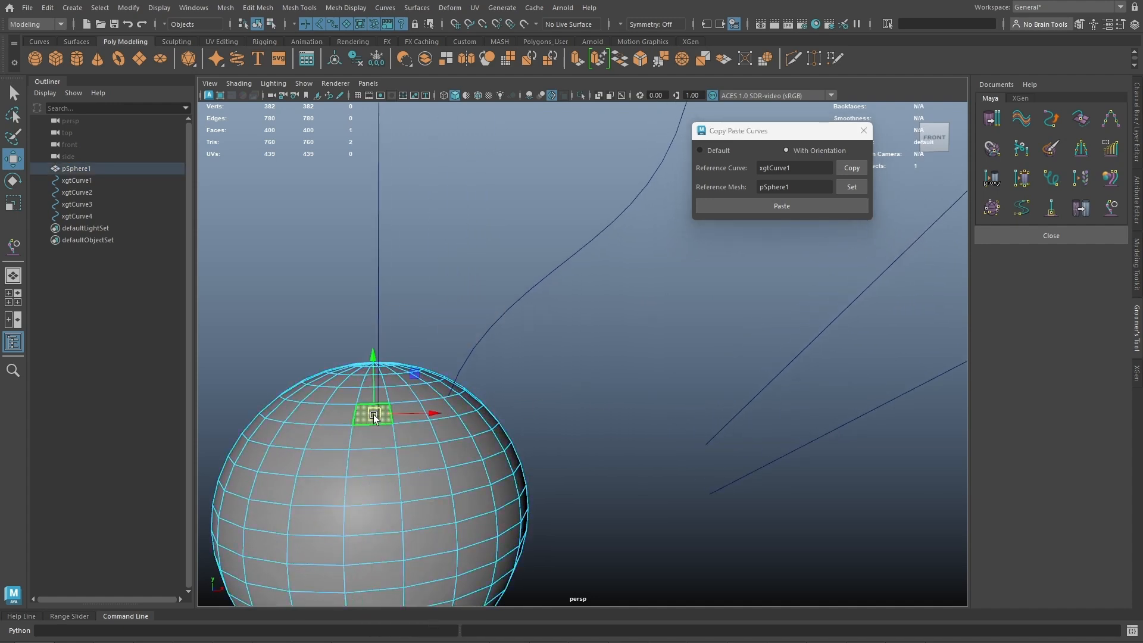
{"action": "left_click_drag", "start_coordinate": [373, 415], "coordinate": [576, 423], "text": "alt"}
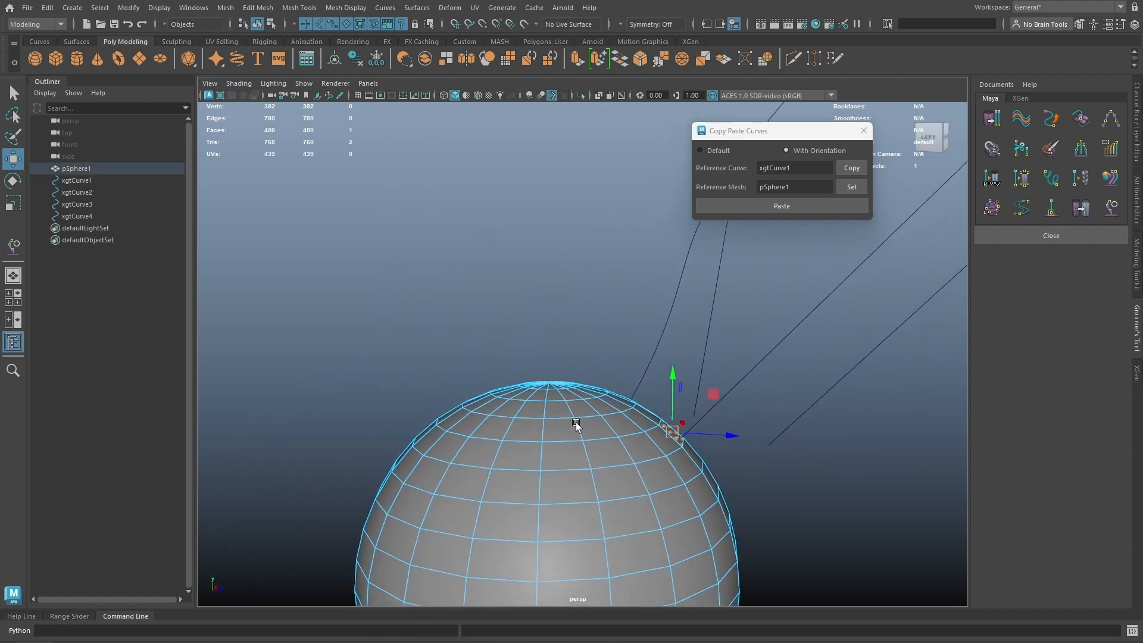
{"action": "middle_click_drag", "start_coordinate": [575, 424], "coordinate": [500, 421], "text": "alt"}
{"action": "right_click_drag", "start_coordinate": [698, 348], "coordinate": [529, 390], "text": "alt"}
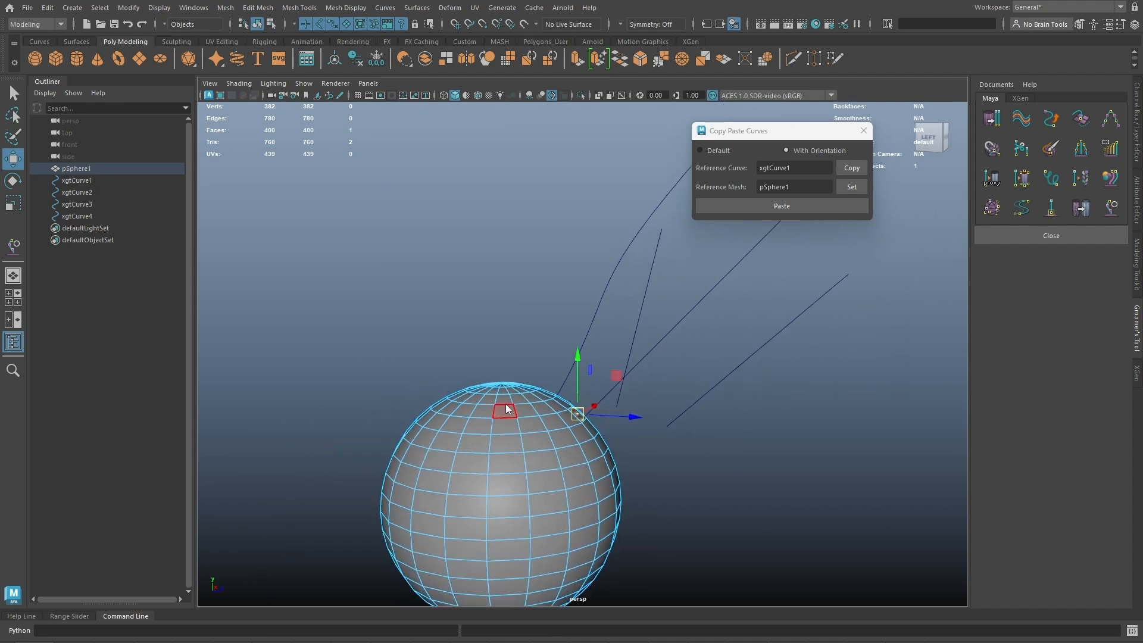
{"action": "right_click_drag", "start_coordinate": [503, 331], "coordinate": [569, 309]}
{"action": "left_click", "coordinate": [575, 311]}
{"action": "left_click_drag", "start_coordinate": [577, 311], "coordinate": [676, 260], "text": "alt"}
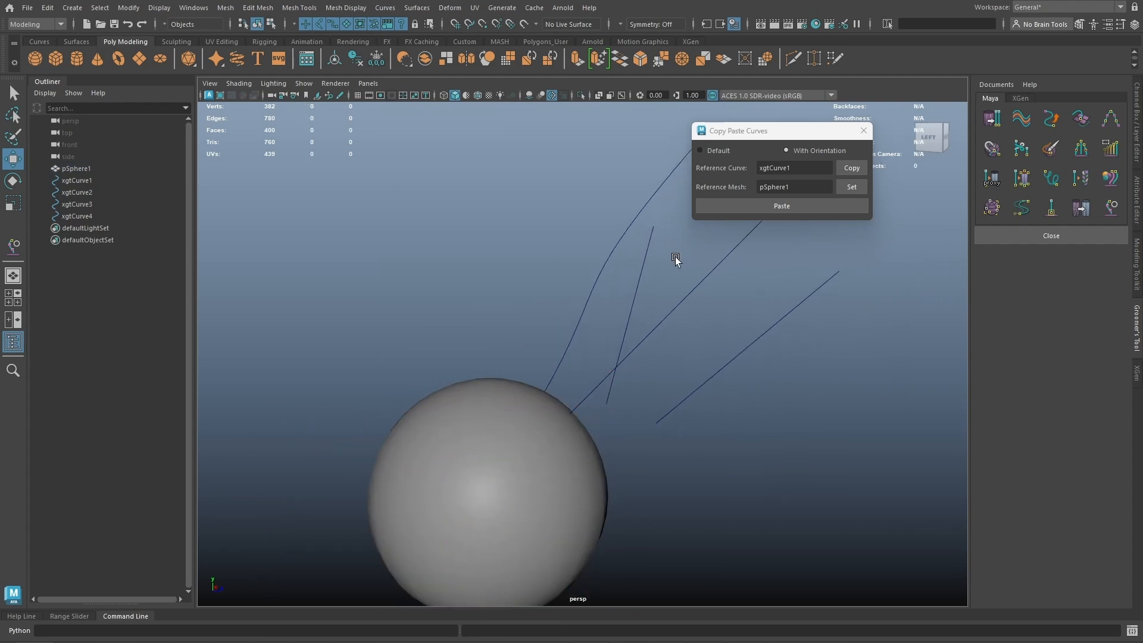
Step: Paste the reference shape onto xgtCurve3 with orientation and clear the selection
{"action": "left_click_drag", "start_coordinate": [731, 225], "coordinate": [770, 295]}
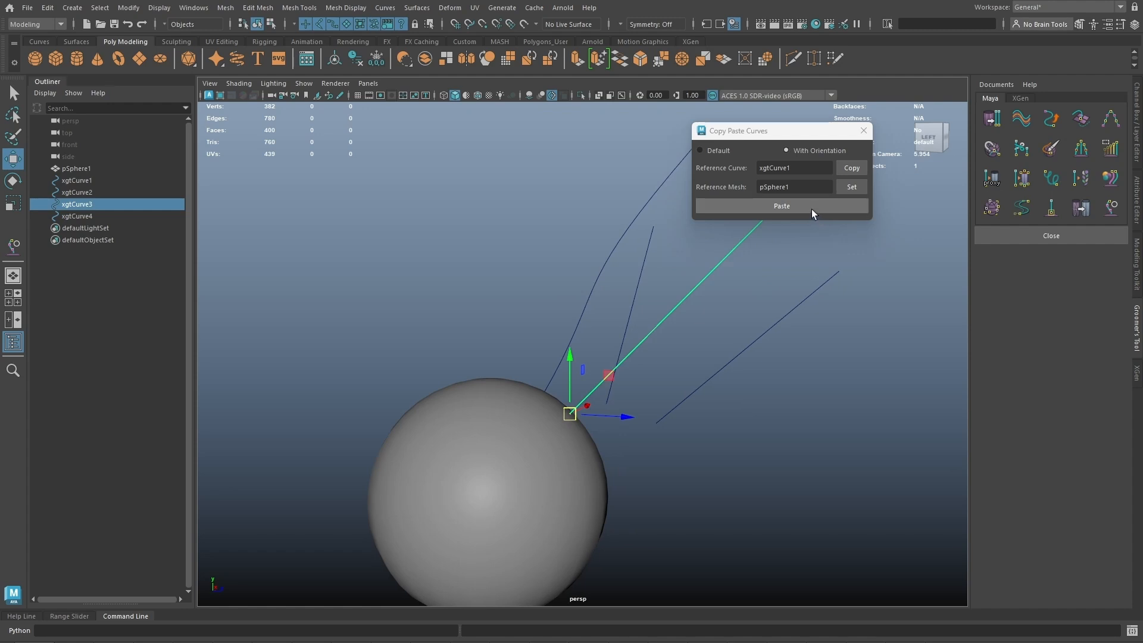
{"action": "left_click", "coordinate": [811, 209]}
{"action": "left_click_drag", "start_coordinate": [651, 339], "coordinate": [531, 362], "text": "alt"}
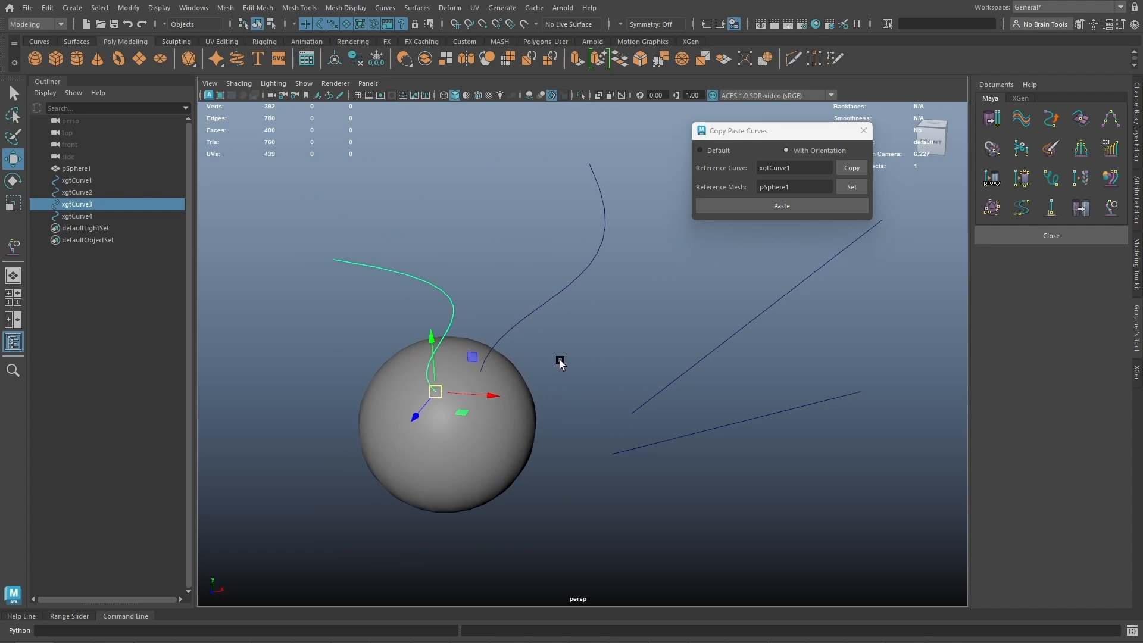
{"action": "left_click", "coordinate": [559, 361]}
{"action": "left_click_drag", "start_coordinate": [576, 359], "coordinate": [601, 351], "text": "alt"}
Step: Move xgtCurve2 and xgtCurve4 together closer to the sphere
{"action": "left_click_drag", "start_coordinate": [620, 311], "coordinate": [703, 455]}
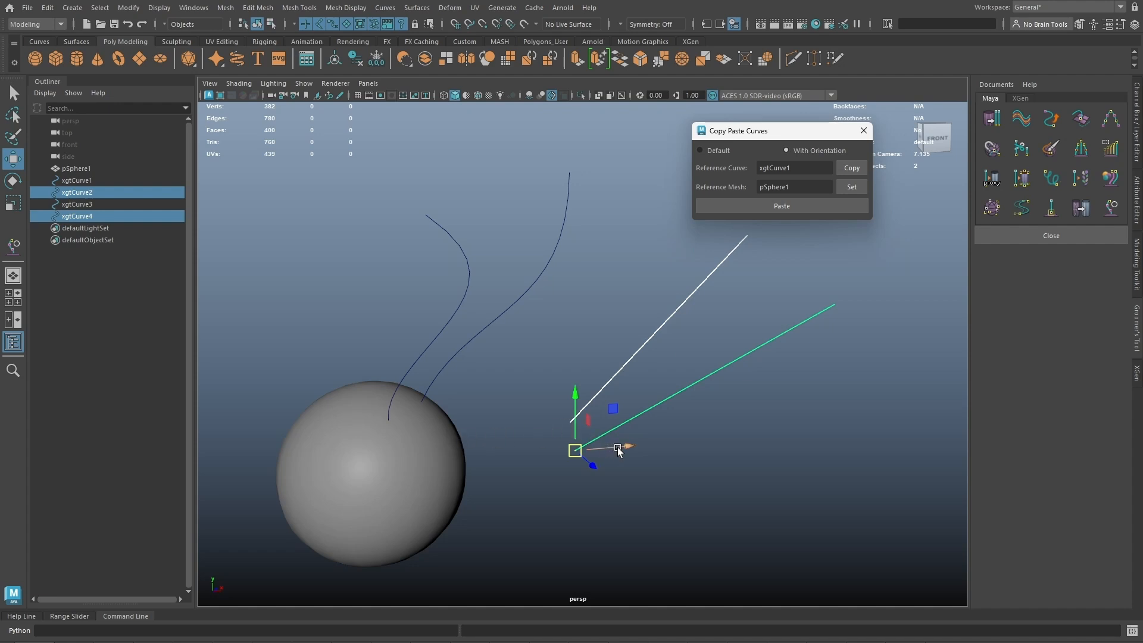
{"action": "left_click_drag", "start_coordinate": [622, 448], "coordinate": [501, 458]}
{"action": "middle_click_drag", "start_coordinate": [533, 437], "coordinate": [645, 370], "text": "alt"}
{"action": "right_click_drag", "start_coordinate": [646, 370], "coordinate": [774, 386], "text": "alt"}
{"action": "middle_click_drag", "start_coordinate": [632, 395], "coordinate": [660, 416], "text": "alt"}
{"action": "left_click_drag", "start_coordinate": [659, 415], "coordinate": [637, 373], "text": "alt"}
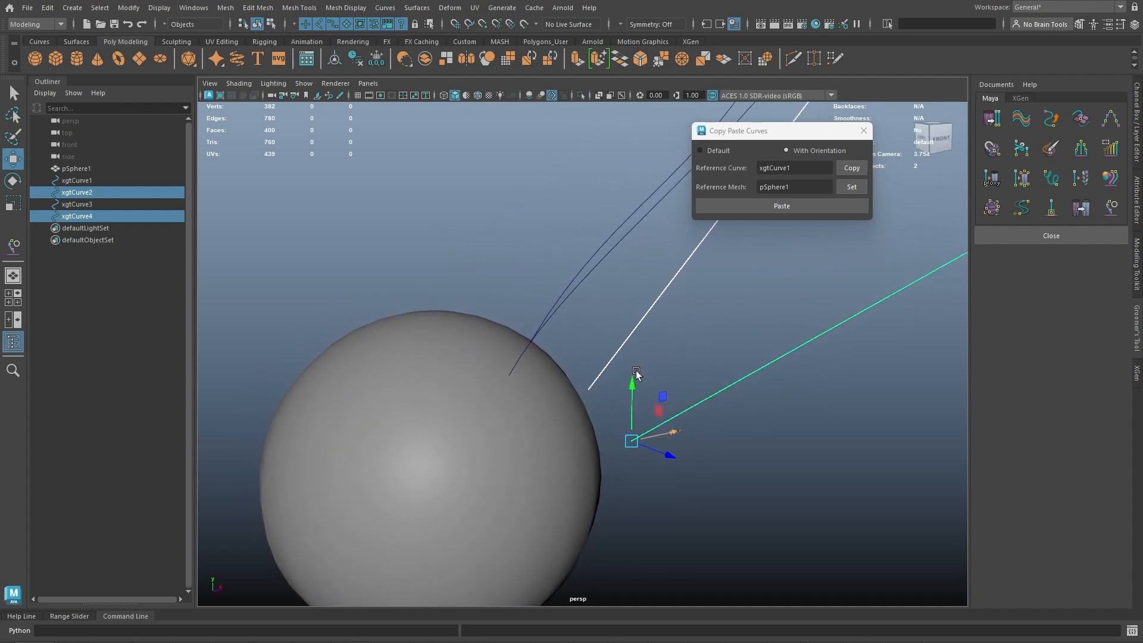
Step: Paste the reference shape with orientation onto xgtCurve2
{"action": "left_click", "coordinate": [634, 330]}
{"action": "left_click", "coordinate": [796, 208]}
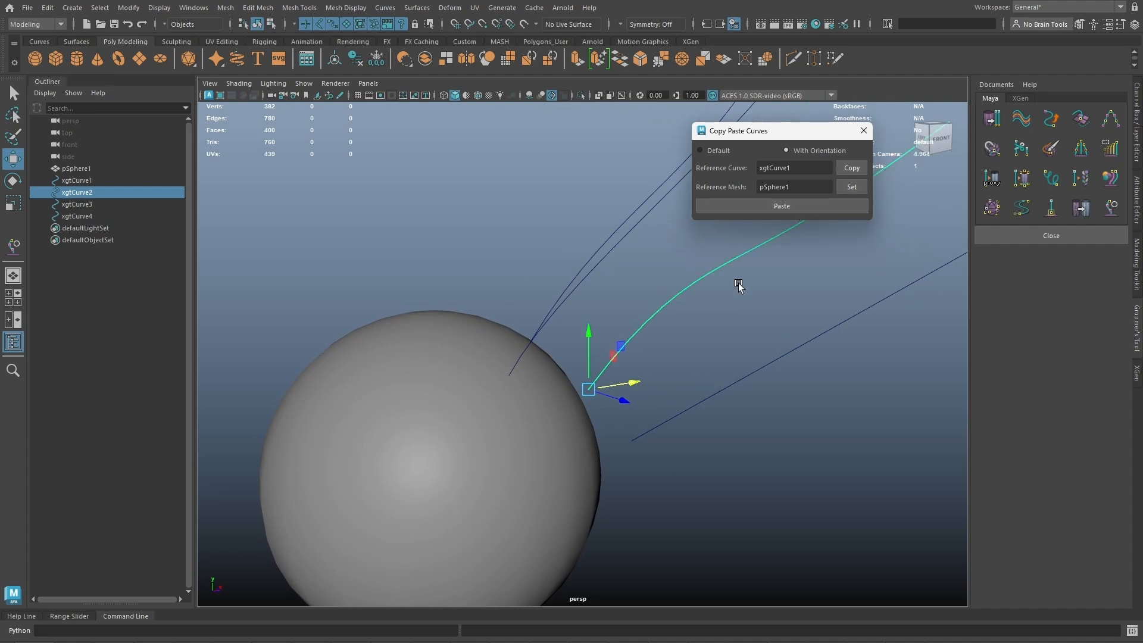
Step: Select xgtCurve4 and move its root closer to the sphere's surface
{"action": "right_click_drag", "start_coordinate": [739, 286], "coordinate": [675, 321], "text": "alt"}
{"action": "left_click_drag", "start_coordinate": [675, 321], "coordinate": [700, 351], "text": "alt"}
{"action": "left_click_drag", "start_coordinate": [697, 340], "coordinate": [767, 337]}
{"action": "left_click_drag", "start_coordinate": [658, 421], "coordinate": [609, 432], "text": "alt"}
{"action": "right_click_drag", "start_coordinate": [609, 432], "coordinate": [657, 449], "text": "alt"}
{"action": "left_click_drag", "start_coordinate": [634, 457], "coordinate": [602, 455]}
Step: Try pasting the reference shape with orientation onto xgtCurve4 and undo the paste
{"action": "left_click_drag", "start_coordinate": [722, 321], "coordinate": [711, 328], "text": "alt"}
{"action": "left_click", "coordinate": [809, 209]}
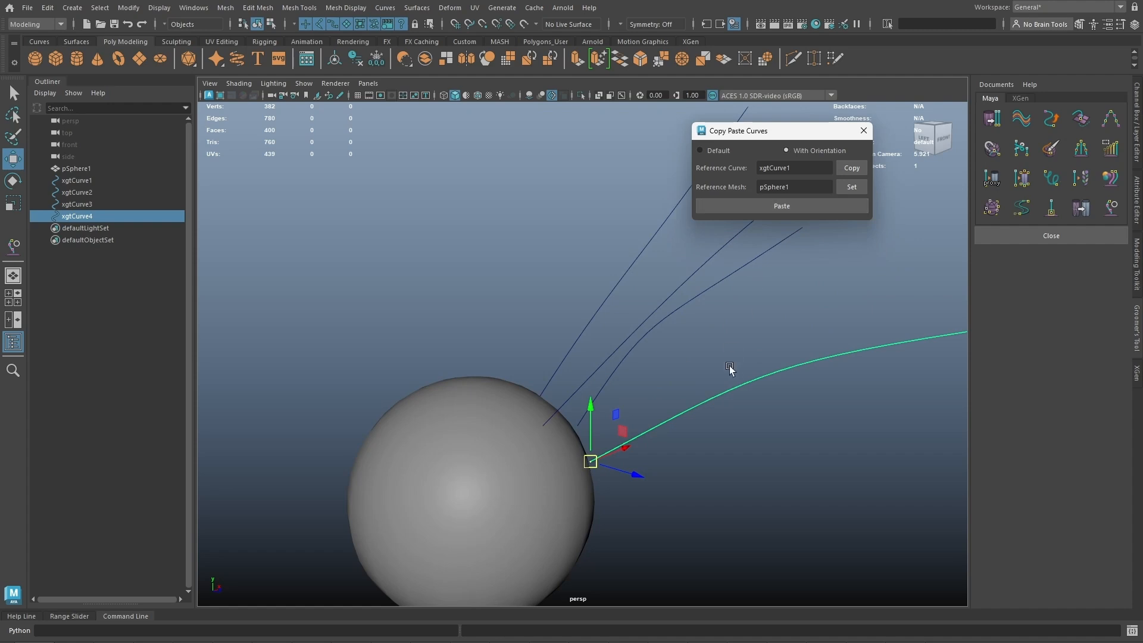
{"action": "left_click_drag", "start_coordinate": [732, 369], "coordinate": [635, 398], "text": "alt"}
{"action": "key", "text": "ctrl+z"}
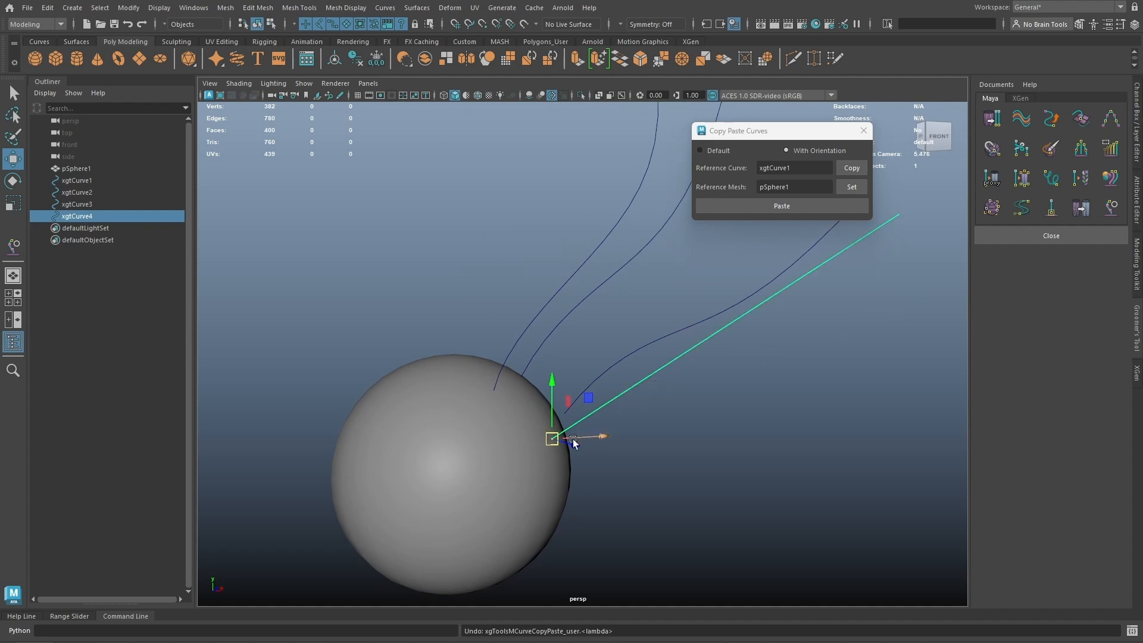
Step: Move xgtCurve4's root away from the sphere and paste the xgtCurve1 shape onto it in Default mode
{"action": "left_click_drag", "start_coordinate": [557, 444], "coordinate": [589, 459]}
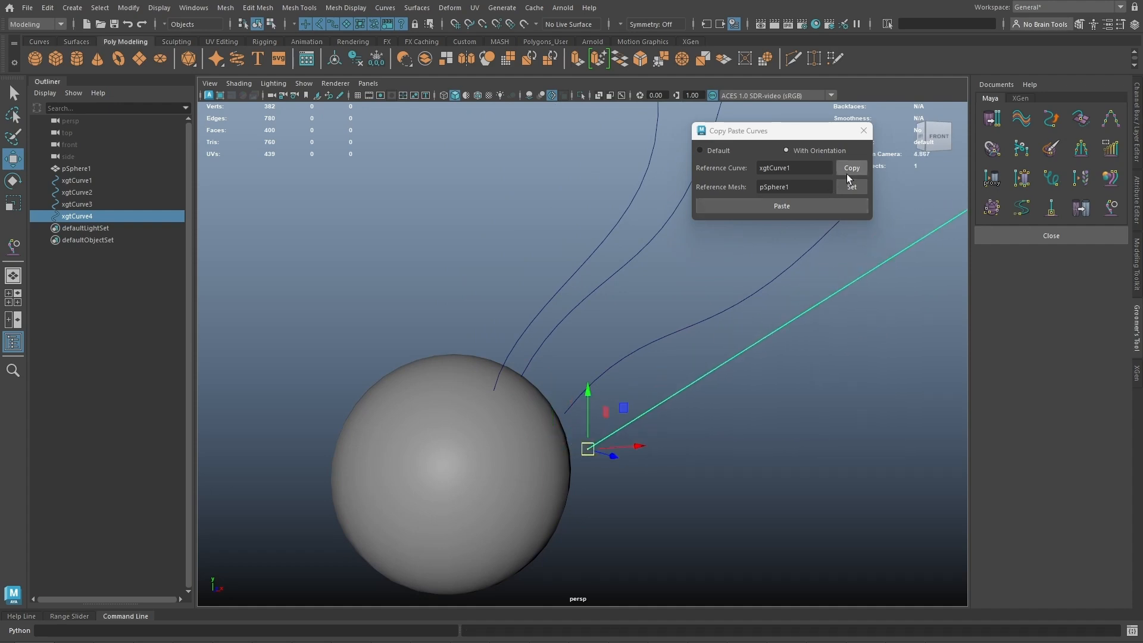
{"action": "left_click", "coordinate": [726, 154]}
{"action": "left_click_drag", "start_coordinate": [625, 369], "coordinate": [672, 363], "text": "alt"}
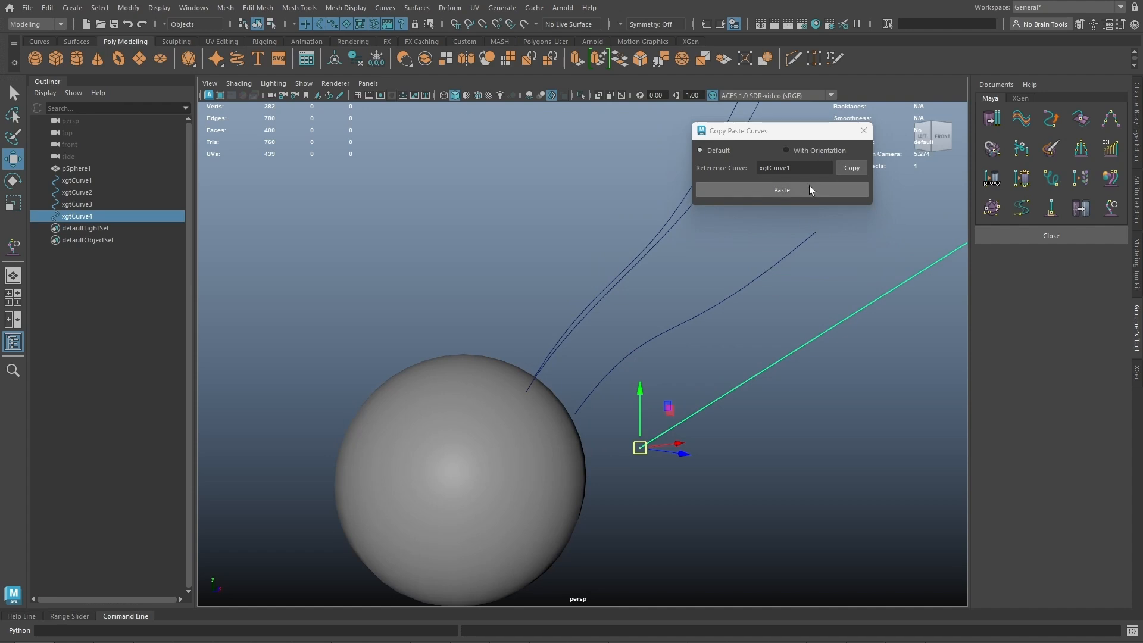
{"action": "left_click", "coordinate": [805, 188]}
{"action": "left_click_drag", "start_coordinate": [757, 331], "coordinate": [630, 245], "text": "alt"}
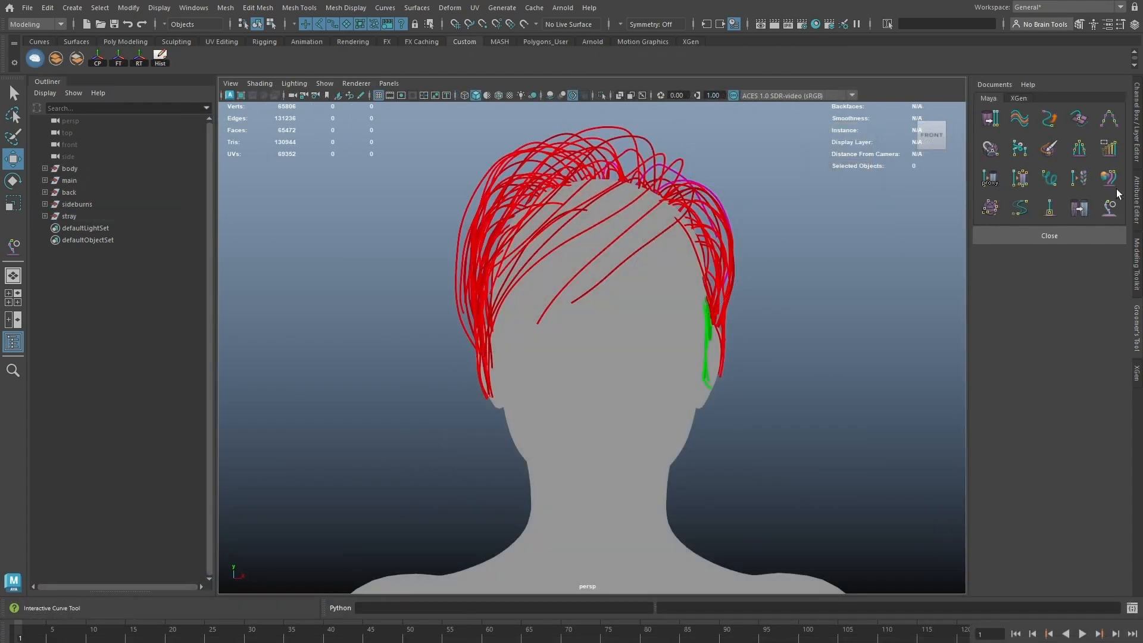
Step: Open the Curve Clump tool, isolate the two lowest front fringe curves and check each curve's span count
{"action": "left_click", "coordinate": [1079, 149]}
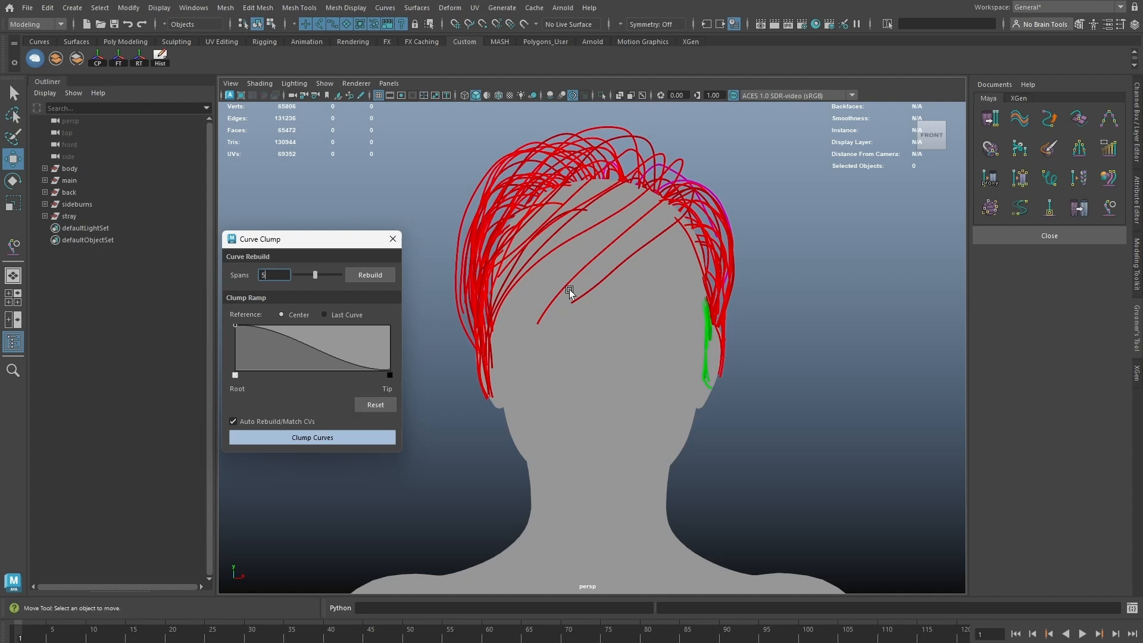
{"action": "left_click", "coordinate": [617, 238]}
{"action": "left_click", "coordinate": [636, 248], "text": "shift"}
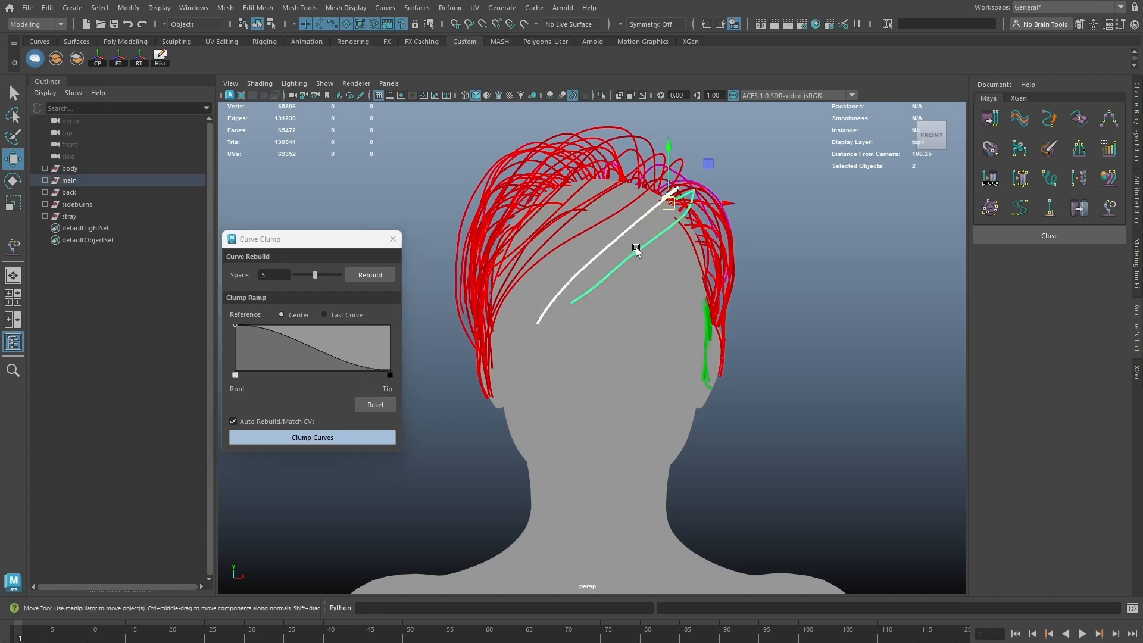
{"action": "key", "text": "ctrl+1"}
{"action": "key", "text": "ctrl+a"}
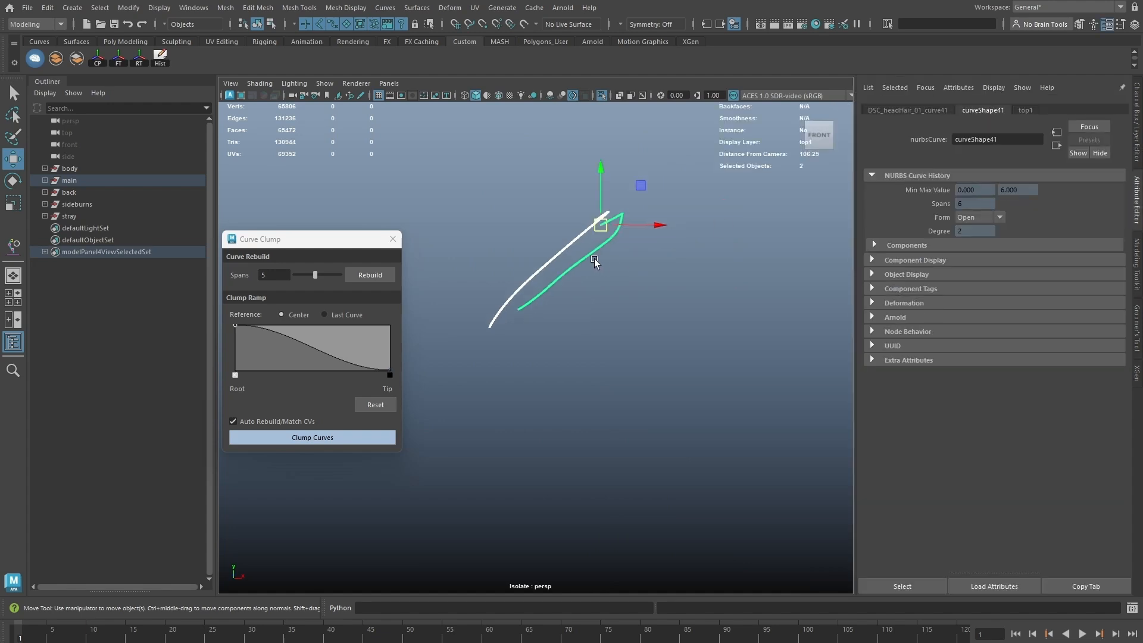
{"action": "left_click", "coordinate": [612, 247]}
{"action": "left_click", "coordinate": [534, 280]}
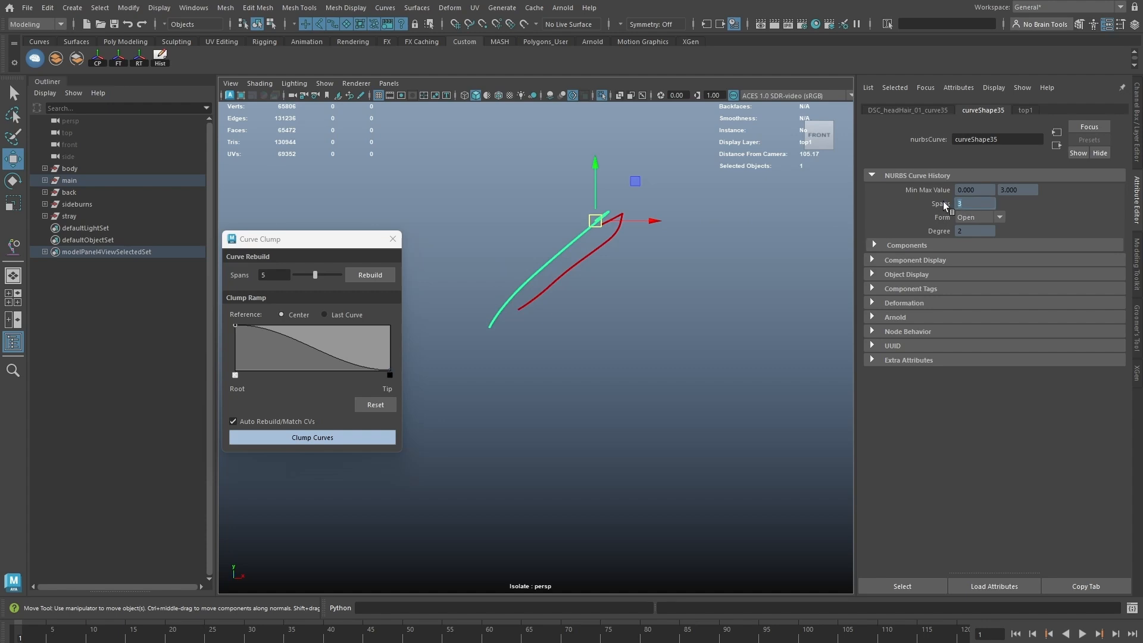
{"action": "left_click", "coordinate": [602, 319]}
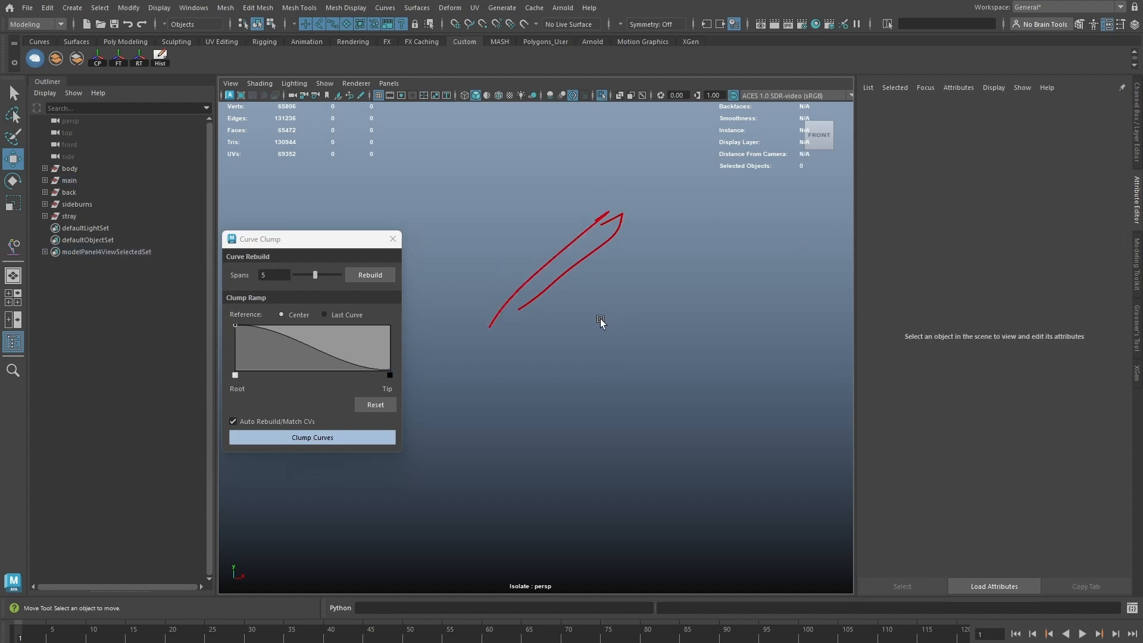
Step: Disable Auto Rebuild/Match CVs and try to clump the two isolated curves
{"action": "left_click", "coordinate": [262, 423]}
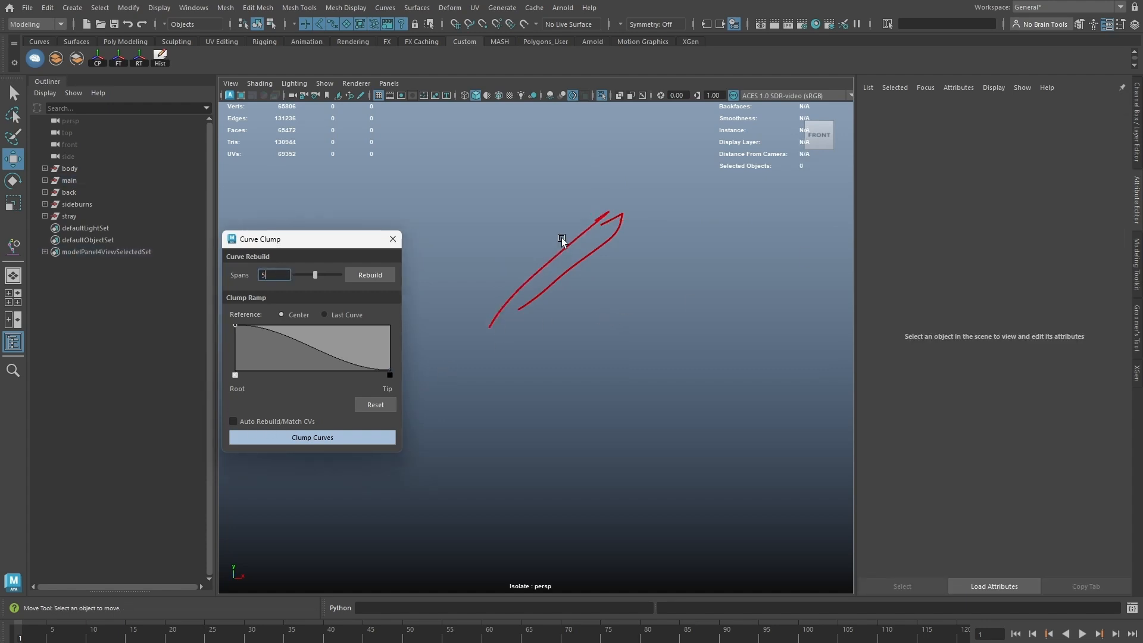
{"action": "left_click_drag", "start_coordinate": [543, 208], "coordinate": [619, 280]}
{"action": "left_click", "coordinate": [357, 441]}
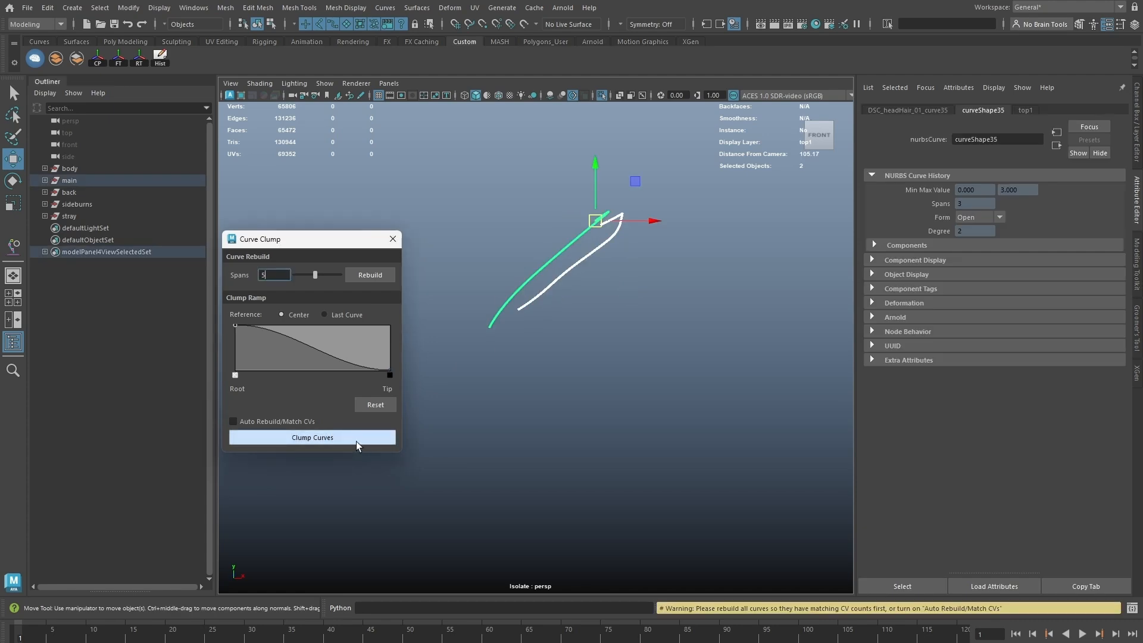
{"action": "left_click_drag", "start_coordinate": [664, 608], "coordinate": [932, 613]}
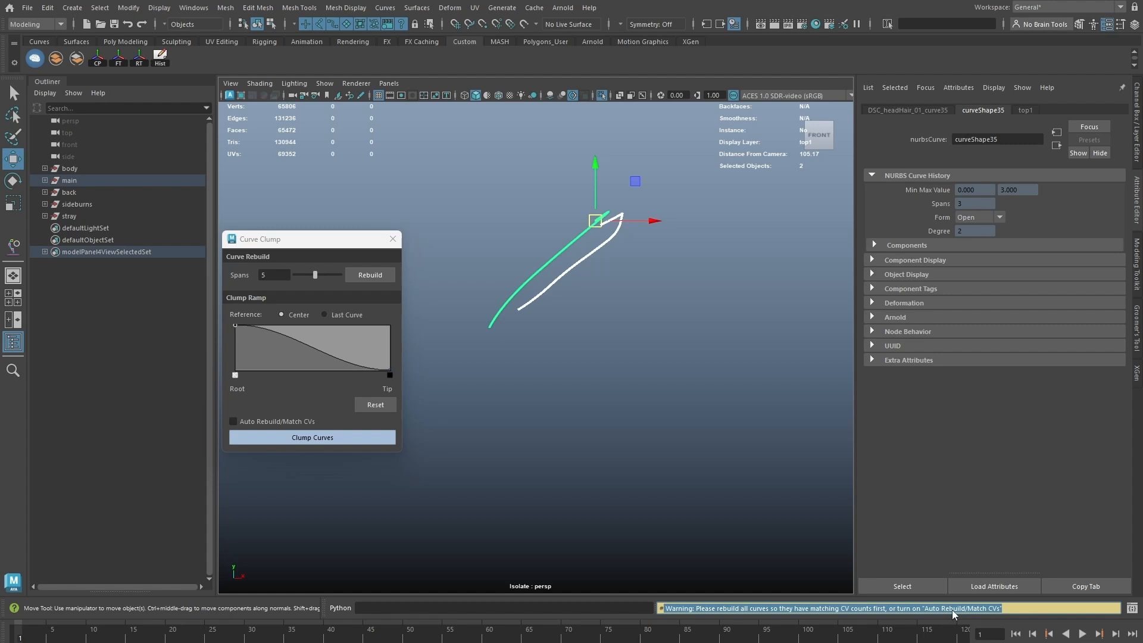
Step: Select both isolated curves and rebuild them with 5 spans
{"action": "left_click", "coordinate": [607, 327]}
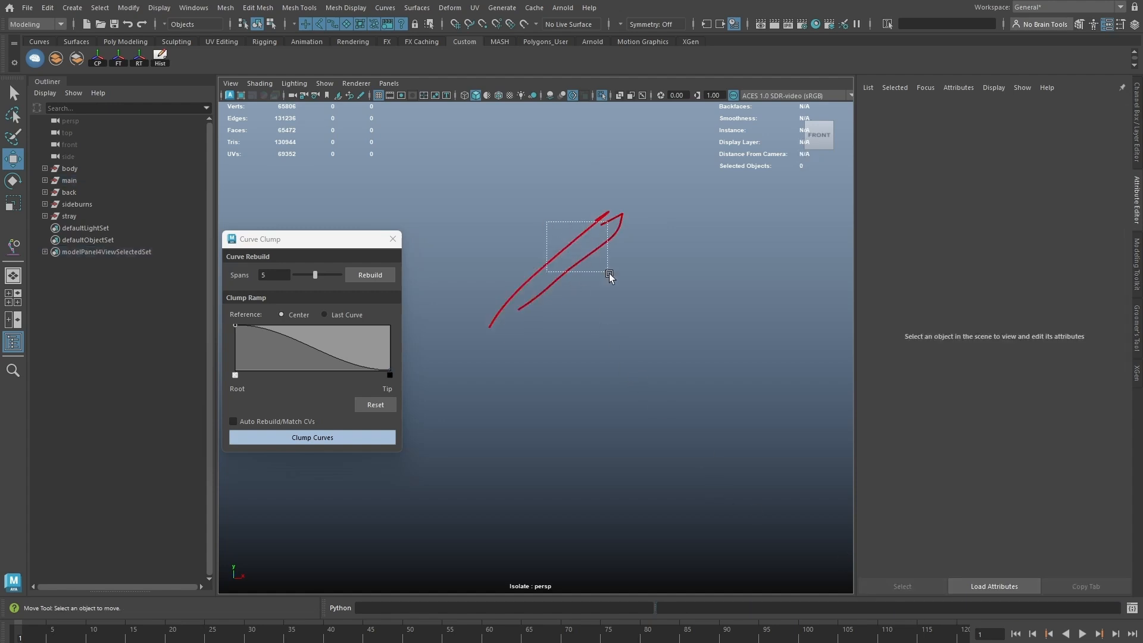
{"action": "left_click_drag", "start_coordinate": [608, 273], "coordinate": [610, 275]}
{"action": "left_click", "coordinate": [357, 276]}
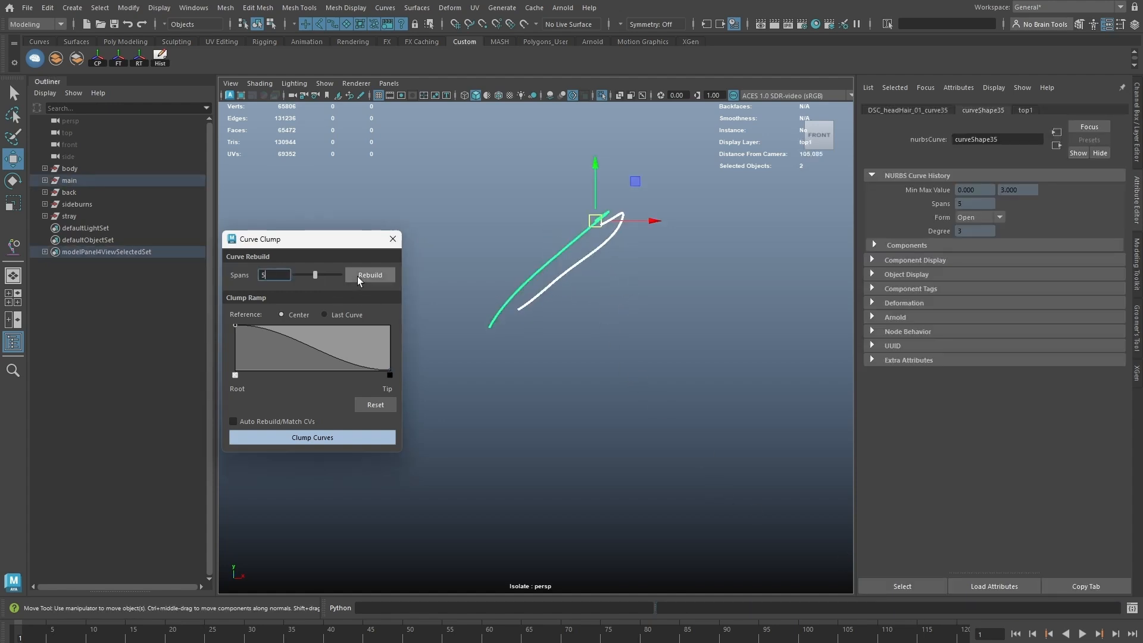
Step: Clump the two rebuilt curves, undo it, and clump them again with the tip end of the clump ramp raised
{"action": "left_click", "coordinate": [328, 437]}
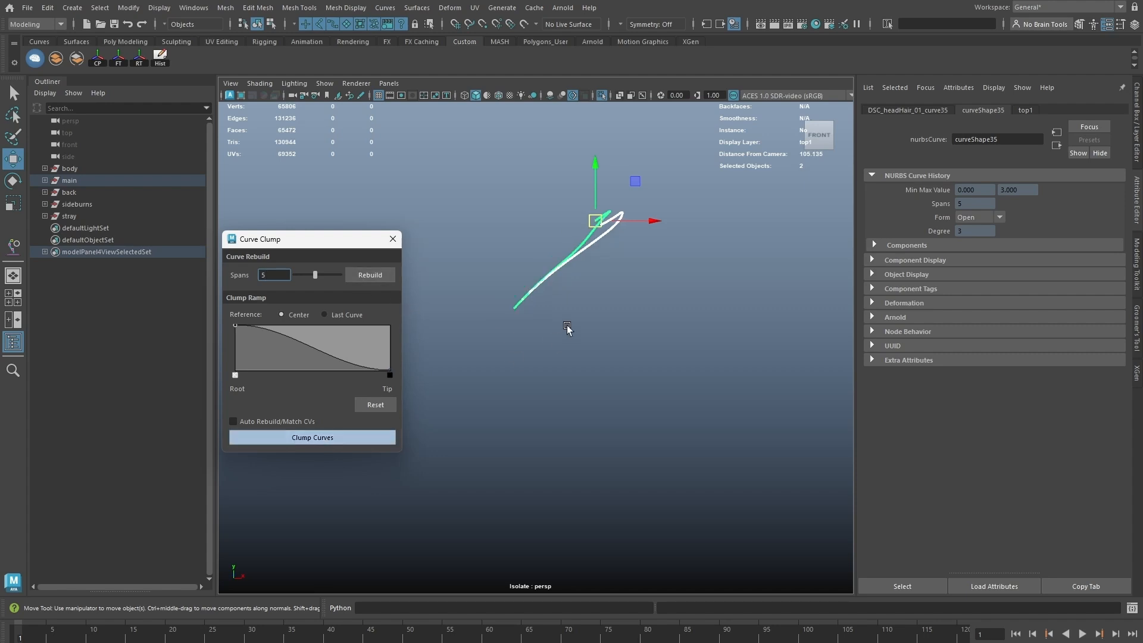
{"action": "key", "text": "ctrl+z"}
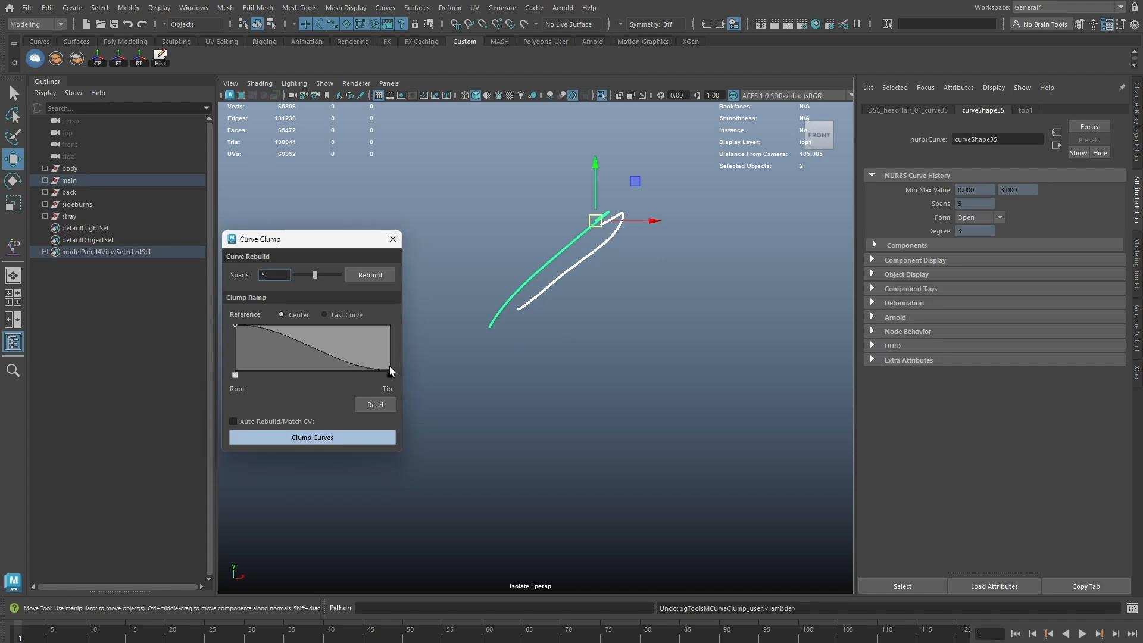
{"action": "left_click_drag", "start_coordinate": [389, 367], "coordinate": [393, 335]}
{"action": "left_click", "coordinate": [359, 431]}
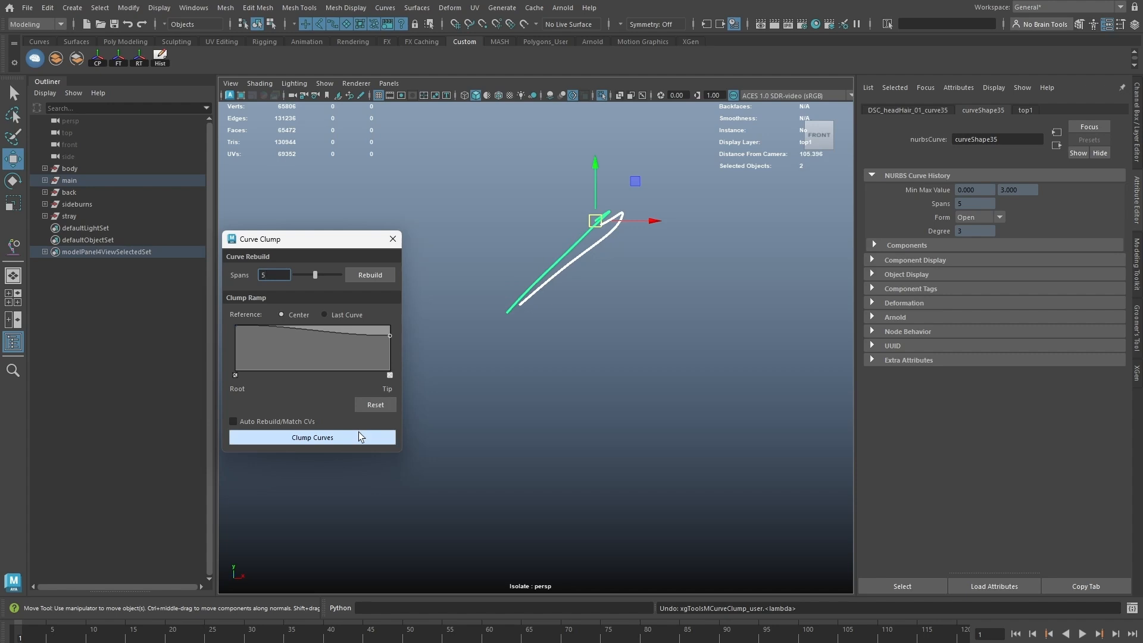
Step: Isolate one clumped curve together with the longer neighbouring fringe curve and check the clumped curve's span count
{"action": "left_click", "coordinate": [613, 331]}
{"action": "key", "text": "ctrl+1"}
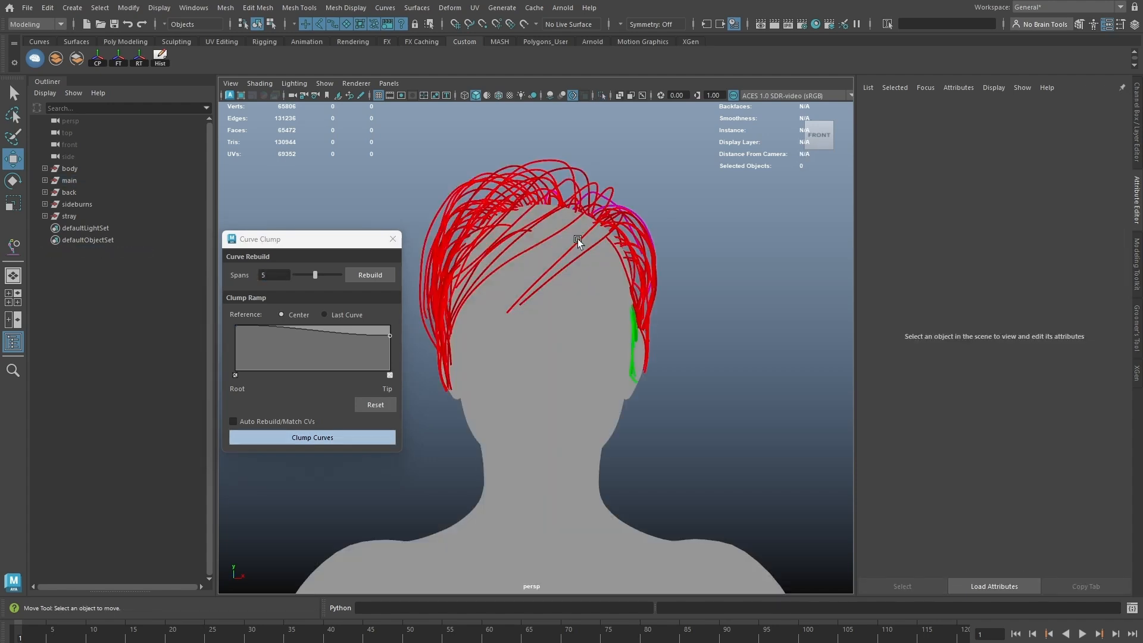
{"action": "left_click", "coordinate": [567, 222]}
{"action": "key", "text": "ctrl+1"}
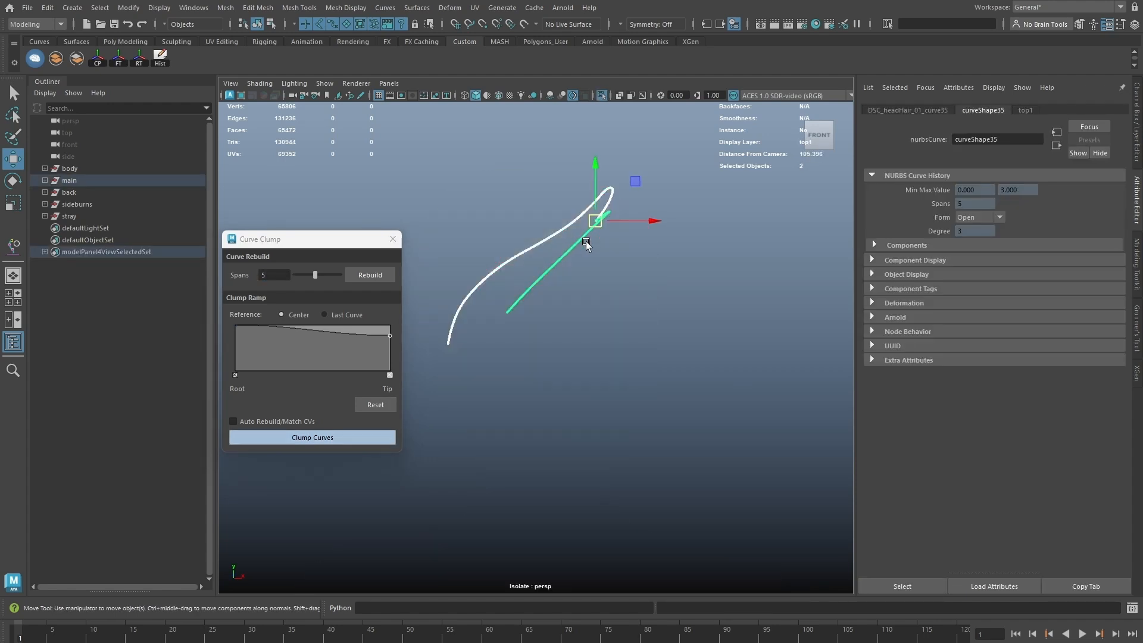
{"action": "key", "text": "q"}
{"action": "key", "text": "F8"}
{"action": "right_click_drag", "start_coordinate": [575, 217], "coordinate": [576, 184]}
{"action": "key", "text": "w"}
{"action": "left_click", "coordinate": [526, 285]}
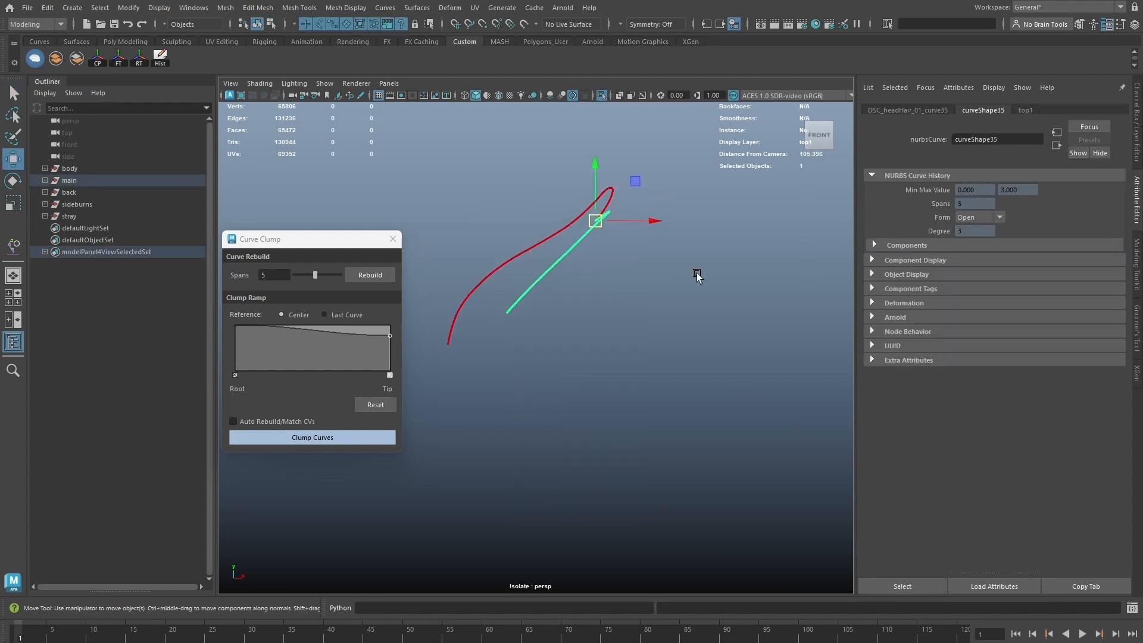
{"action": "left_click_drag", "start_coordinate": [966, 205], "coordinate": [934, 207]}
Step: Enable Auto Rebuild/Match CVs and clump the two isolated curves together
{"action": "left_click_drag", "start_coordinate": [491, 206], "coordinate": [621, 309]}
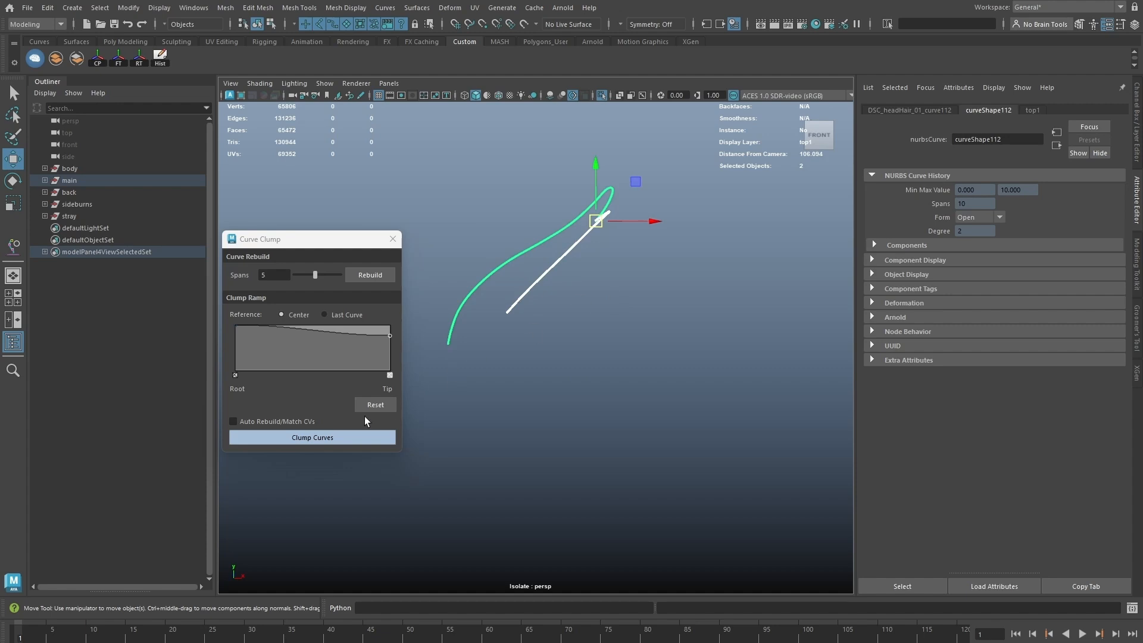
{"action": "left_click", "coordinate": [256, 422]}
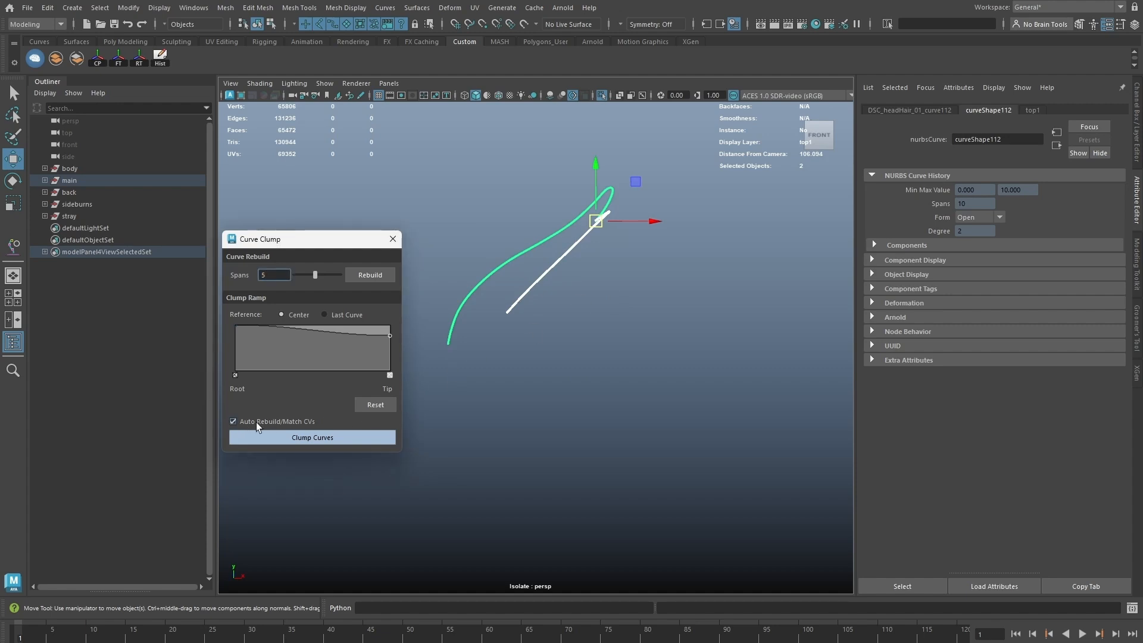
{"action": "left_click", "coordinate": [312, 441]}
{"action": "left_click", "coordinate": [313, 440]}
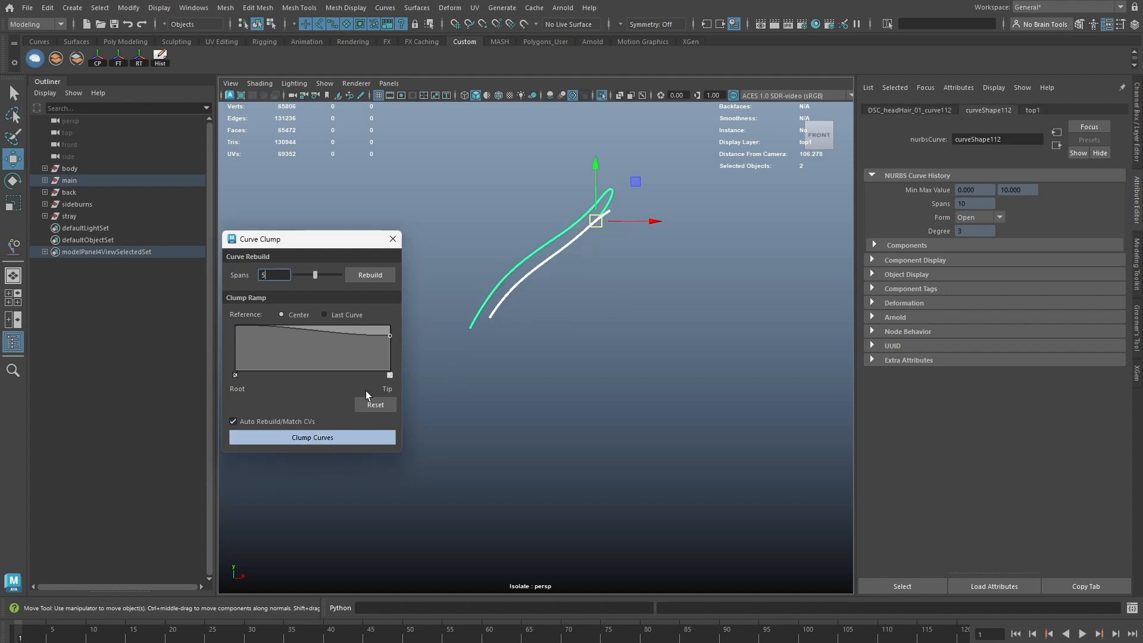
Step: Check the span count of each newly clumped curve and bring the full hair groom back into view
{"action": "left_click", "coordinate": [540, 271]}
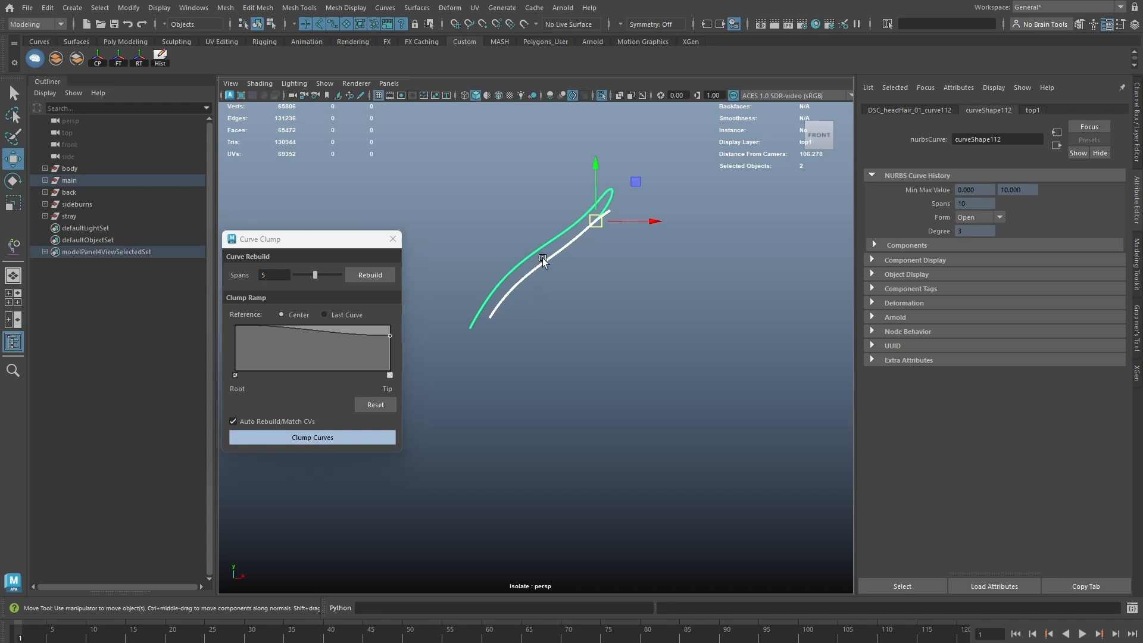
{"action": "left_click", "coordinate": [548, 237]}
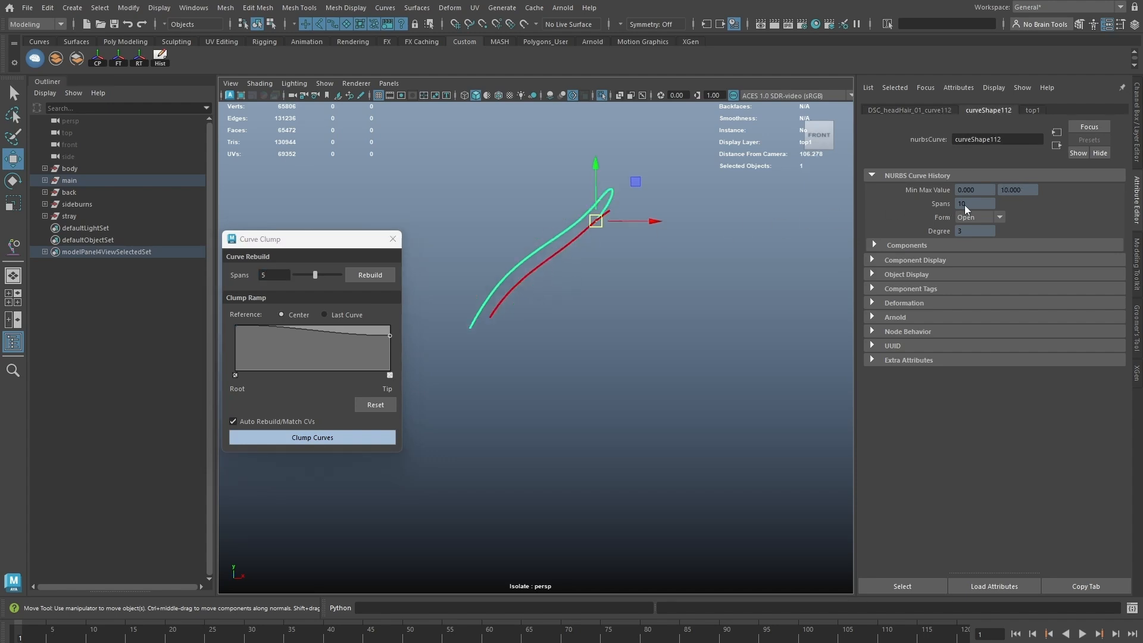
{"action": "left_click", "coordinate": [547, 270]}
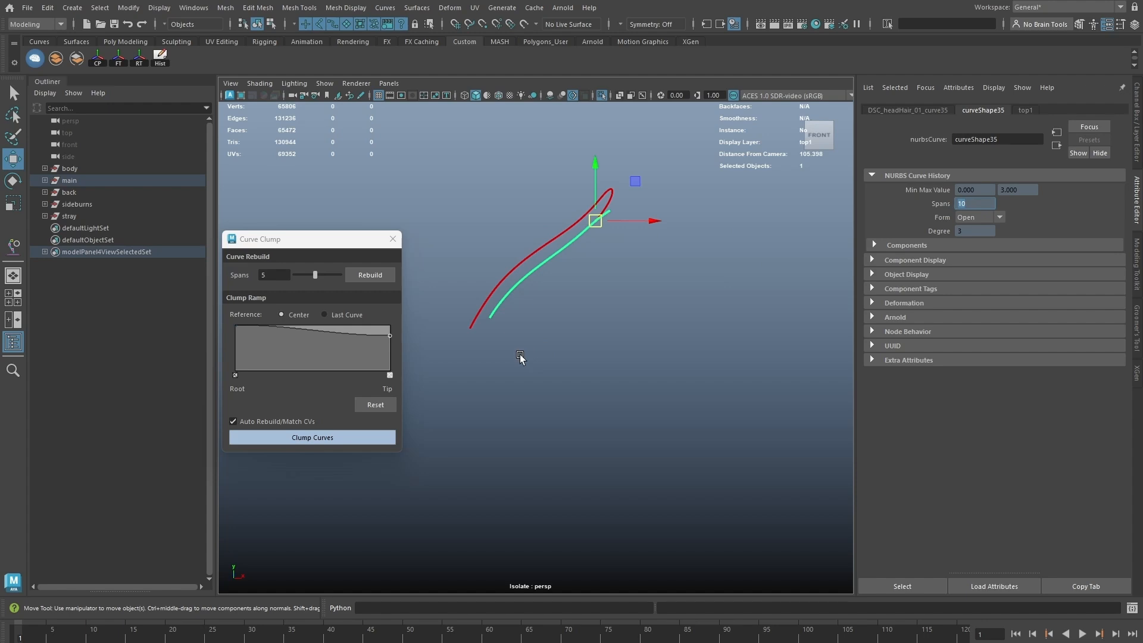
{"action": "left_click", "coordinate": [548, 321]}
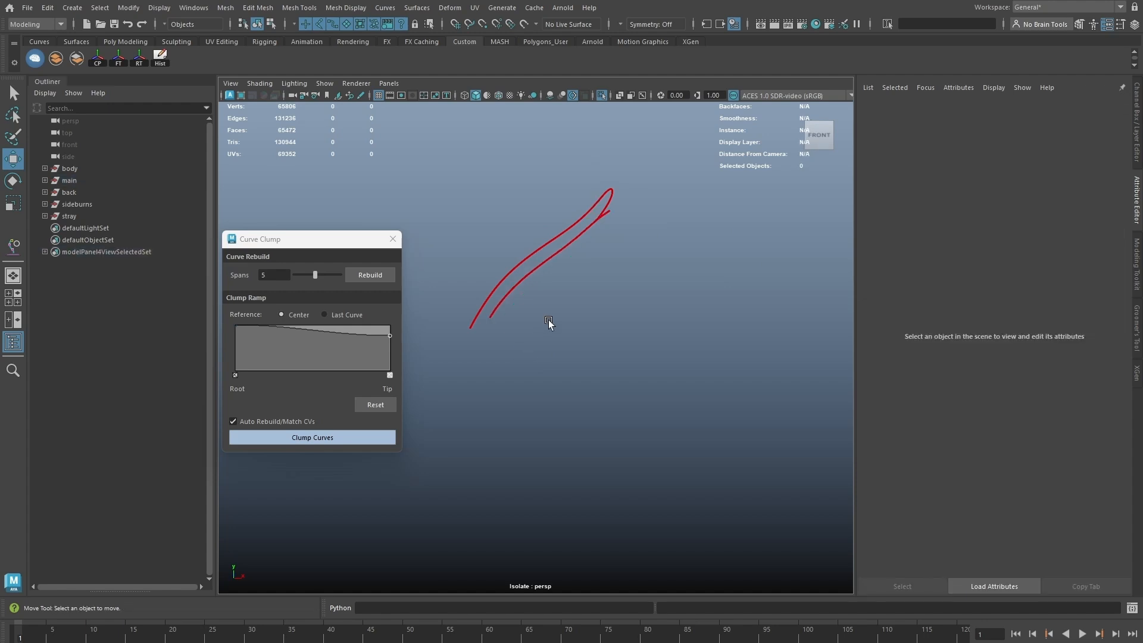
{"action": "key", "text": "ctrl+1"}
Step: Select three front fringe curves, lower the tip end of the clump ramp and try clumping them around their center
{"action": "left_click_drag", "start_coordinate": [548, 319], "coordinate": [615, 288], "text": "alt"}
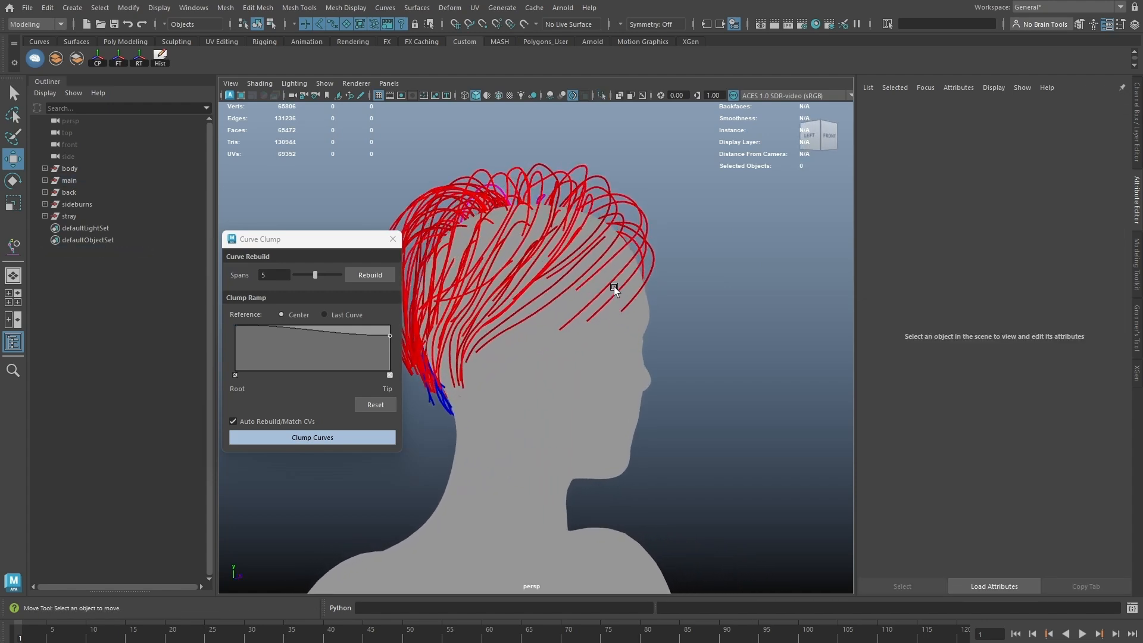
{"action": "left_click", "coordinate": [614, 283]}
{"action": "left_click", "coordinate": [620, 290], "text": "shift"}
{"action": "left_click", "coordinate": [642, 295], "text": "shift"}
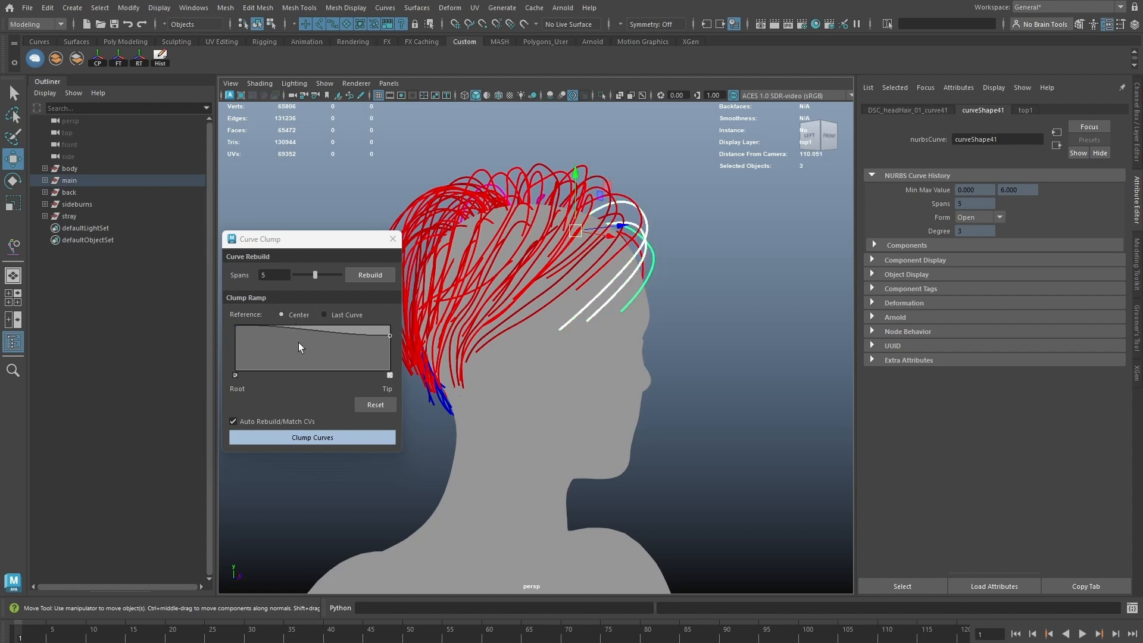
{"action": "left_click_drag", "start_coordinate": [389, 338], "coordinate": [390, 365]}
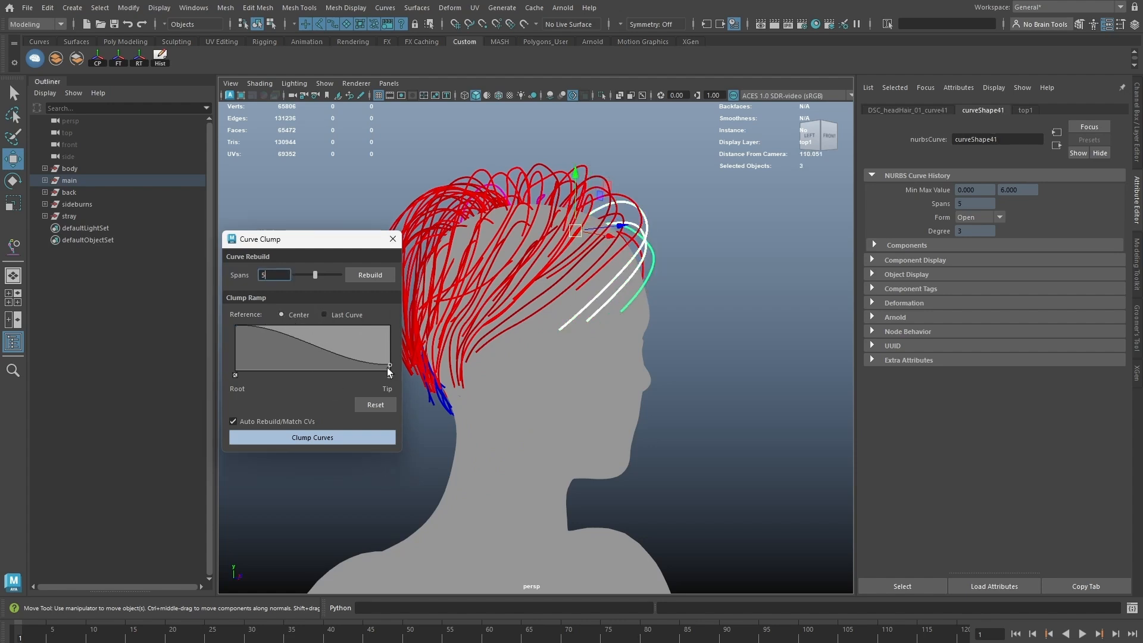
{"action": "left_click", "coordinate": [316, 439]}
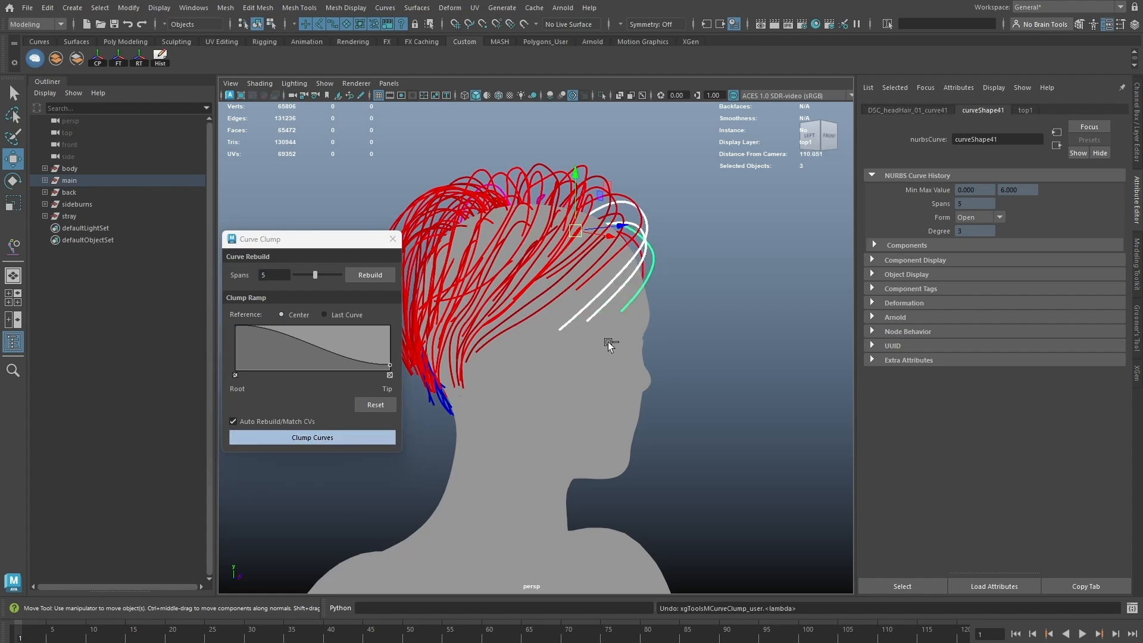
Step: Reselect the three fringe curves, set the clump reference to Last Curve and clump them
{"action": "left_click", "coordinate": [682, 327]}
{"action": "left_click_drag", "start_coordinate": [619, 277], "coordinate": [639, 290]}
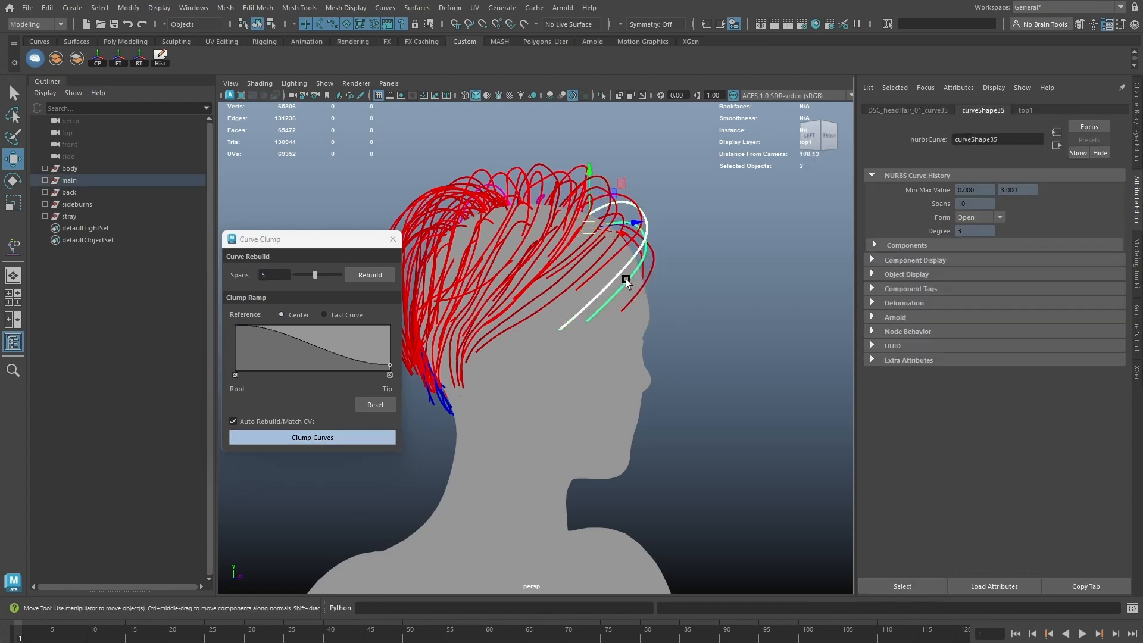
{"action": "left_click", "coordinate": [345, 315]}
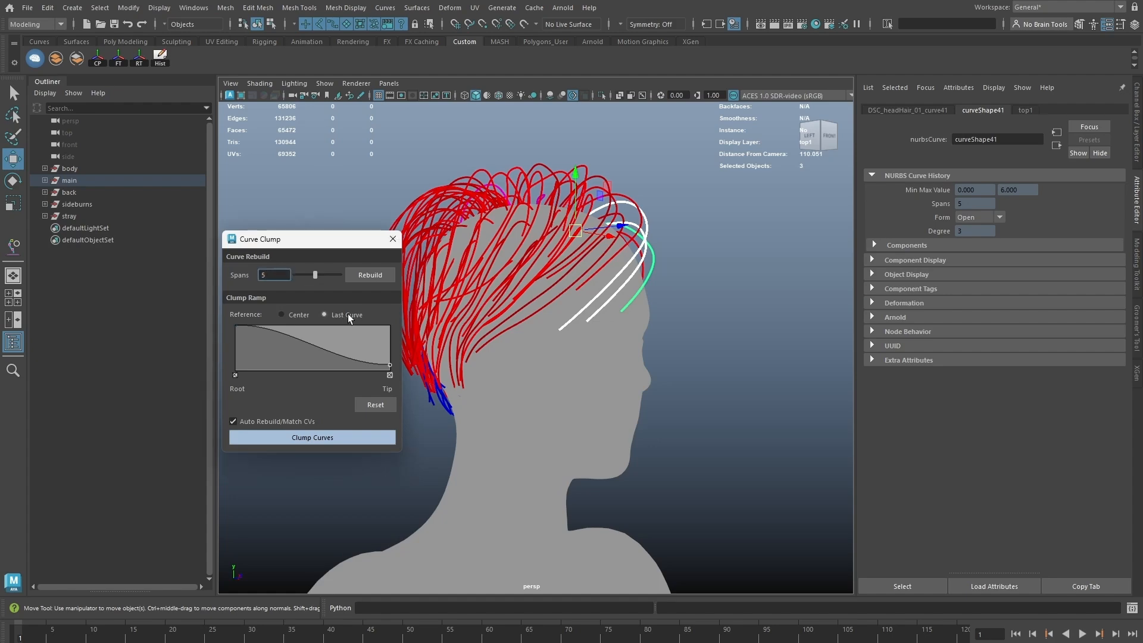
{"action": "left_click", "coordinate": [347, 432]}
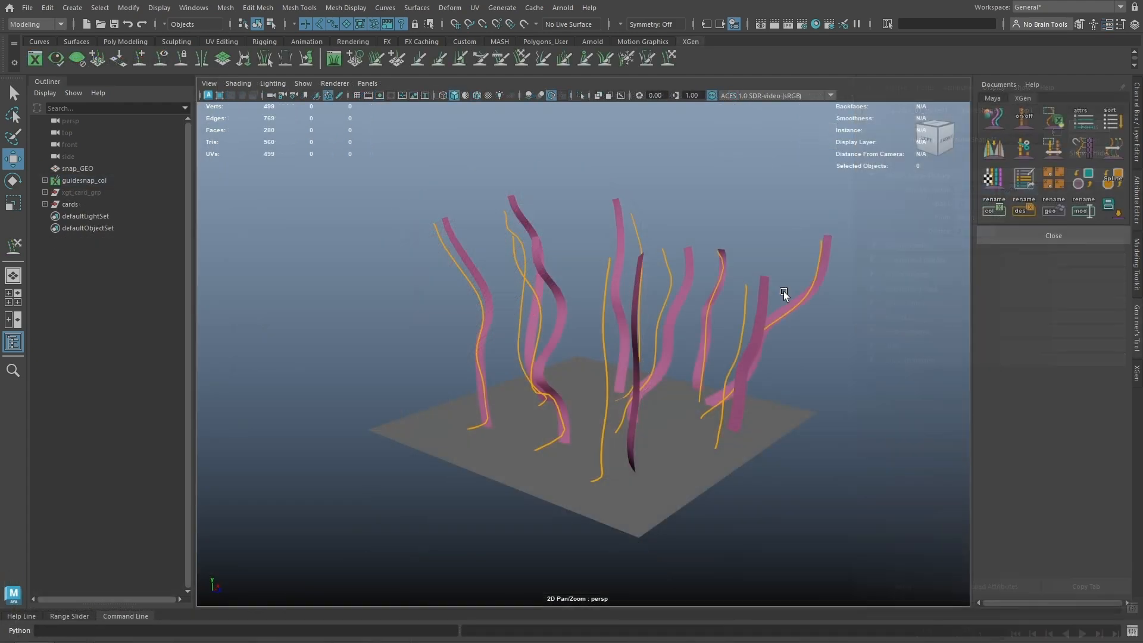
Step: Open the Guide Snap To Curve tool and pick individual hair cards to inspect their geometry
{"action": "left_click", "coordinate": [1082, 151]}
{"action": "left_click", "coordinate": [506, 207]}
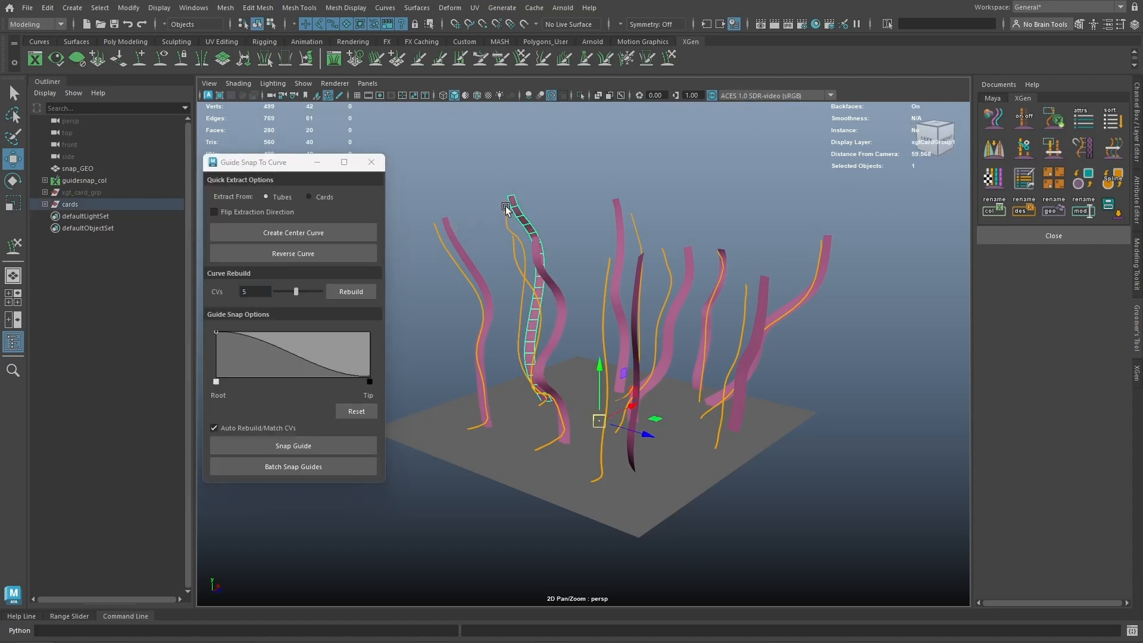
{"action": "left_click", "coordinate": [454, 229]}
{"action": "left_click", "coordinate": [616, 209]}
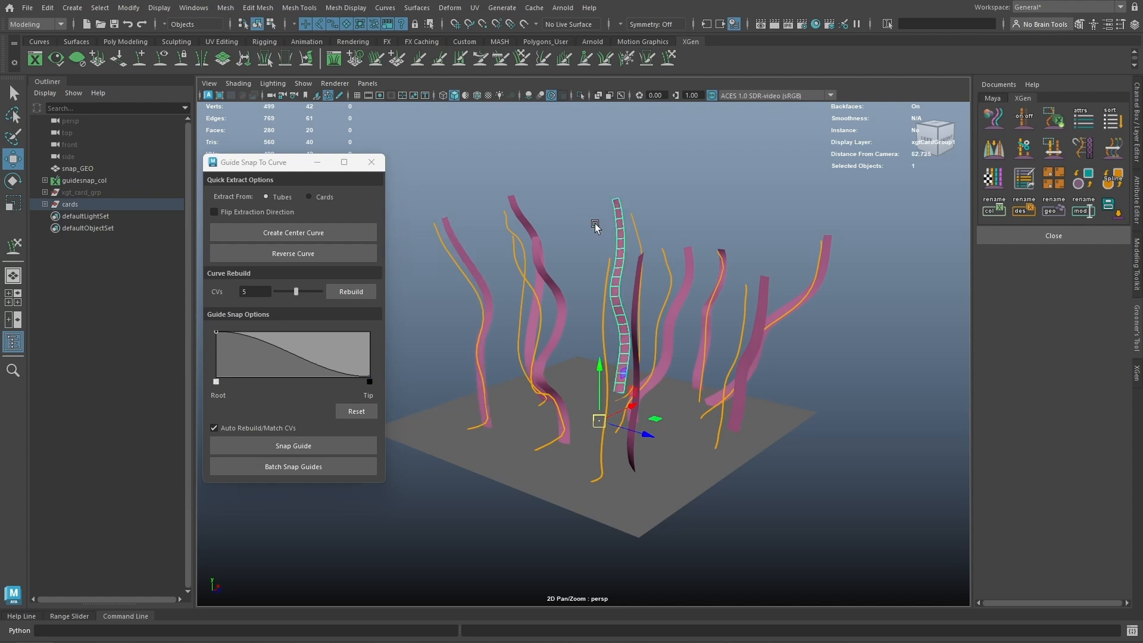
{"action": "left_click", "coordinate": [558, 236]}
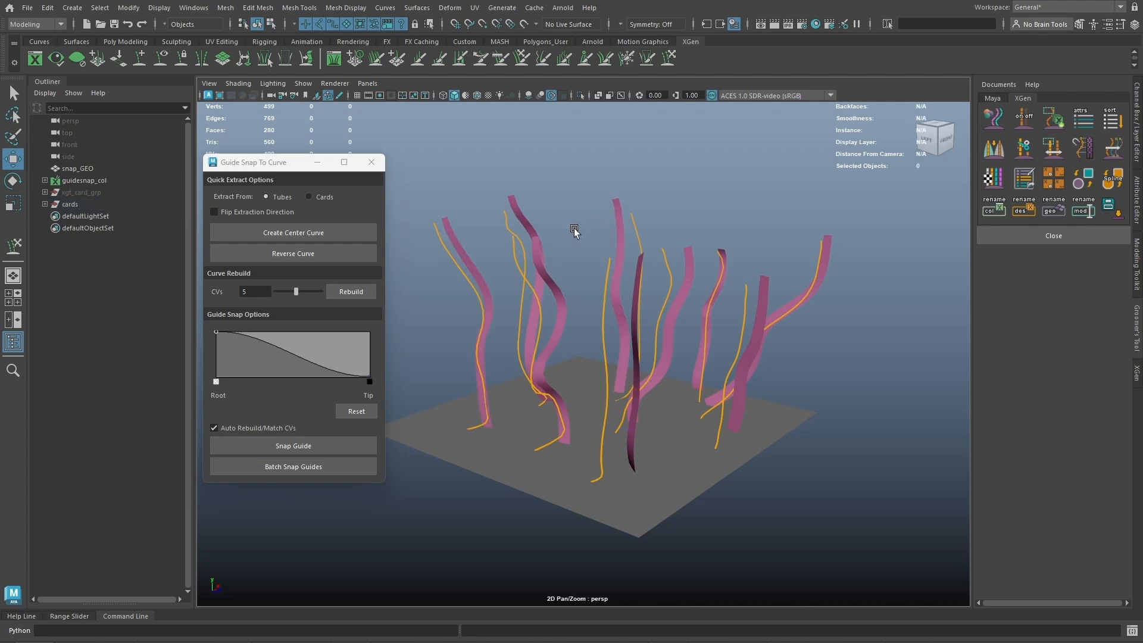
{"action": "left_click", "coordinate": [617, 206]}
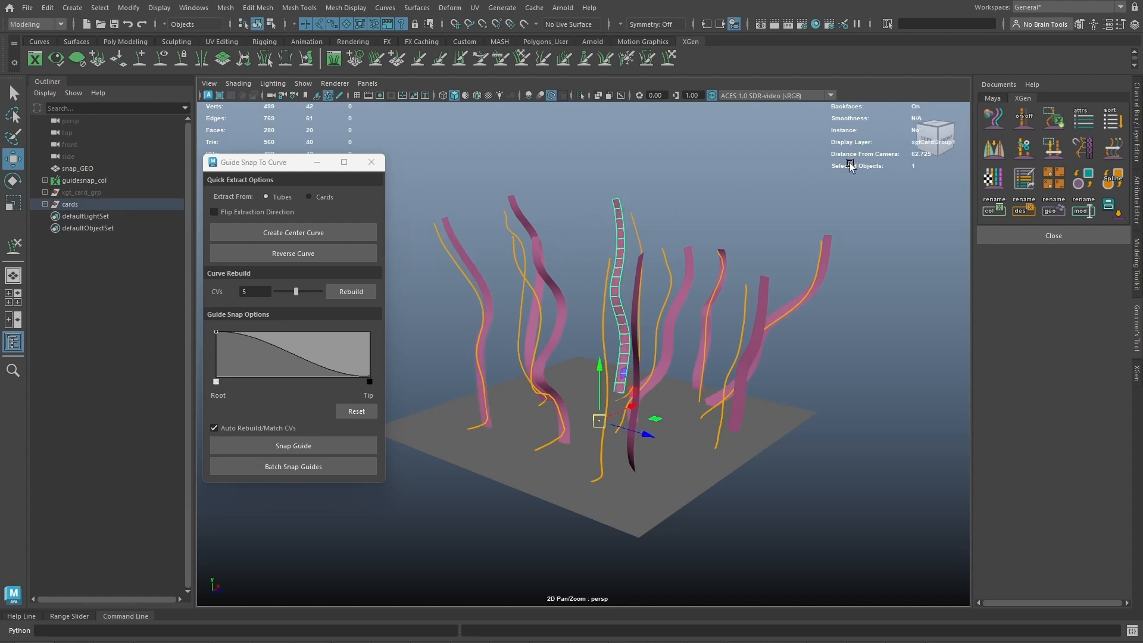
Step: Open Poly Resolve to view its Card options, then close it and clear the selection
{"action": "left_click", "coordinate": [990, 99]}
{"action": "left_click", "coordinate": [1111, 175]}
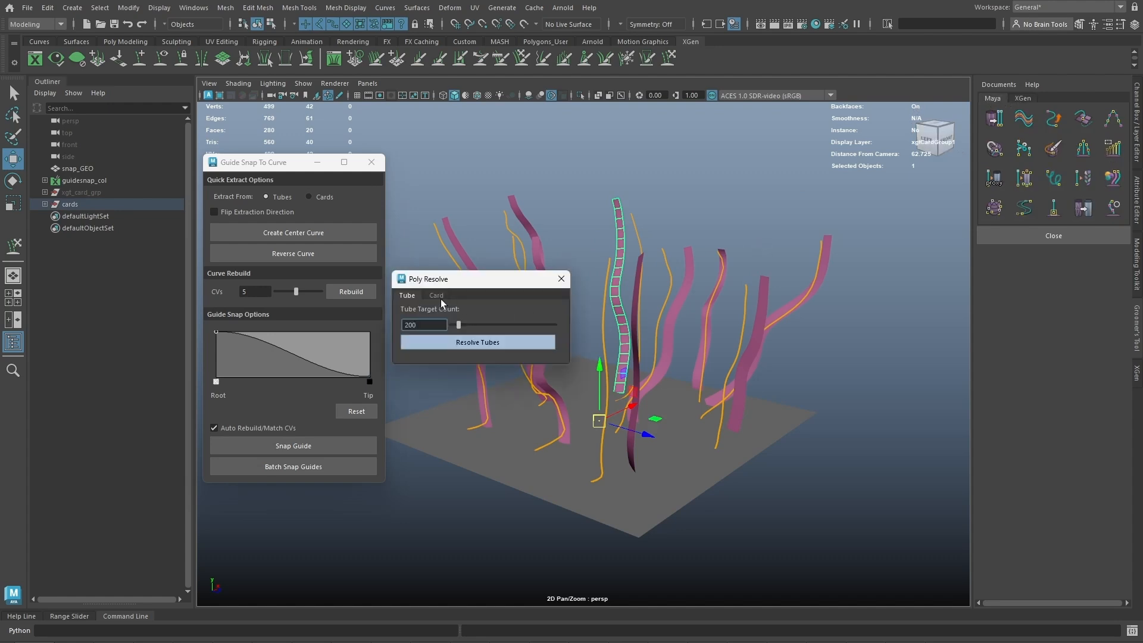
{"action": "left_click", "coordinate": [436, 295]}
{"action": "left_click", "coordinate": [560, 279]}
{"action": "left_click", "coordinate": [583, 249]}
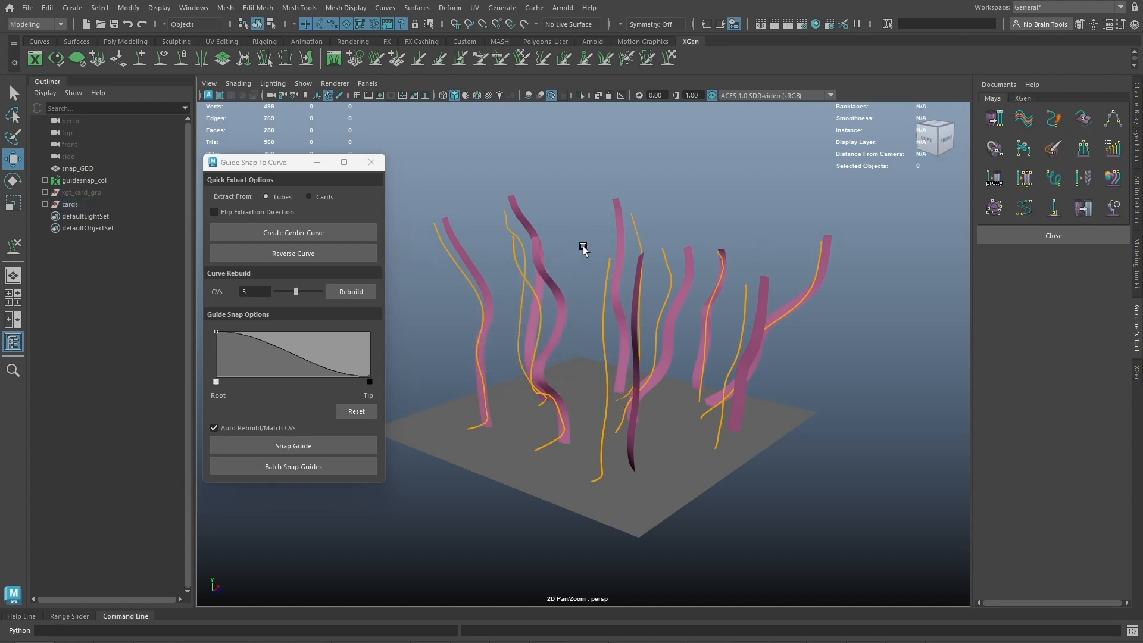
Step: Isolate the cards group, select all its hair cards and create center curves with extraction set to Cards
{"action": "left_click", "coordinate": [122, 206]}
{"action": "key", "text": "ctrl+1"}
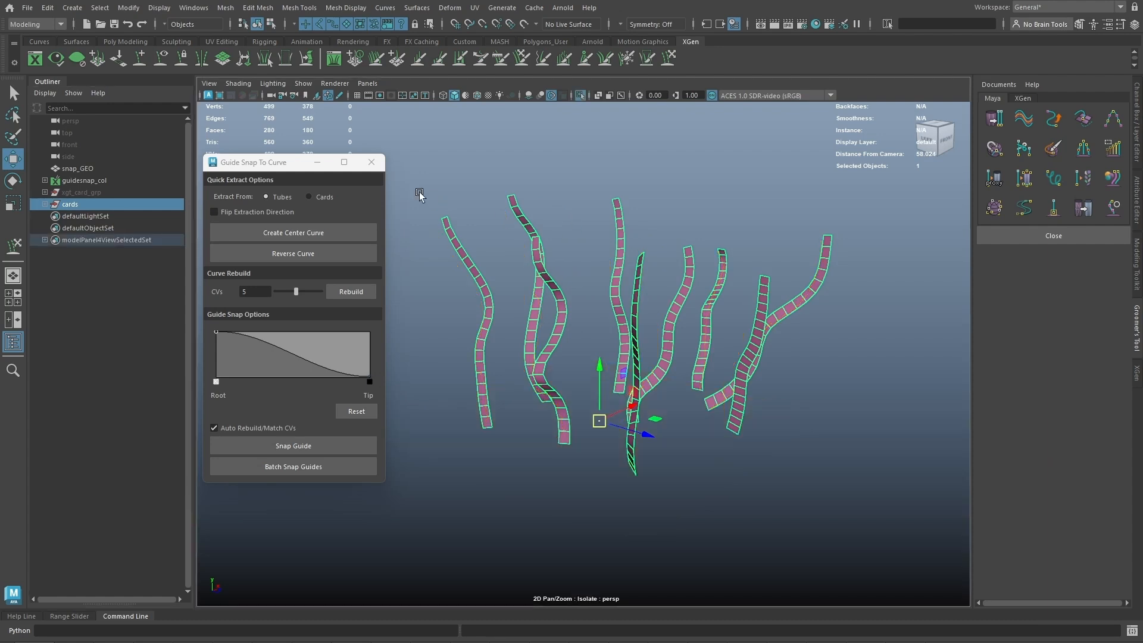
{"action": "left_click_drag", "start_coordinate": [414, 168], "coordinate": [893, 412]}
{"action": "left_click", "coordinate": [325, 197]}
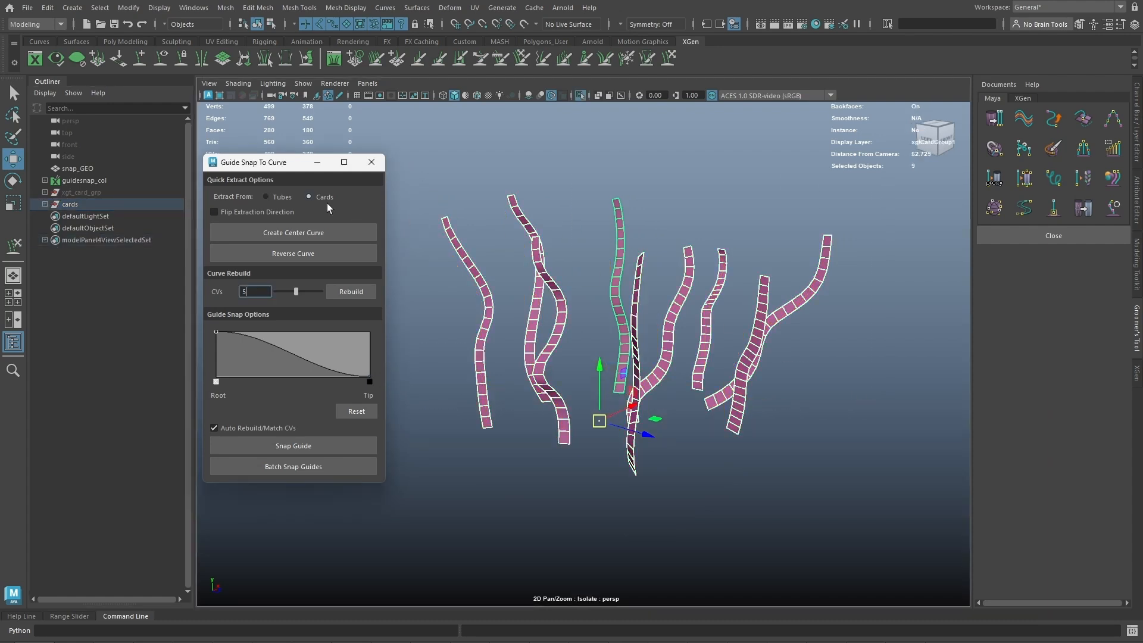
{"action": "left_click", "coordinate": [323, 232]}
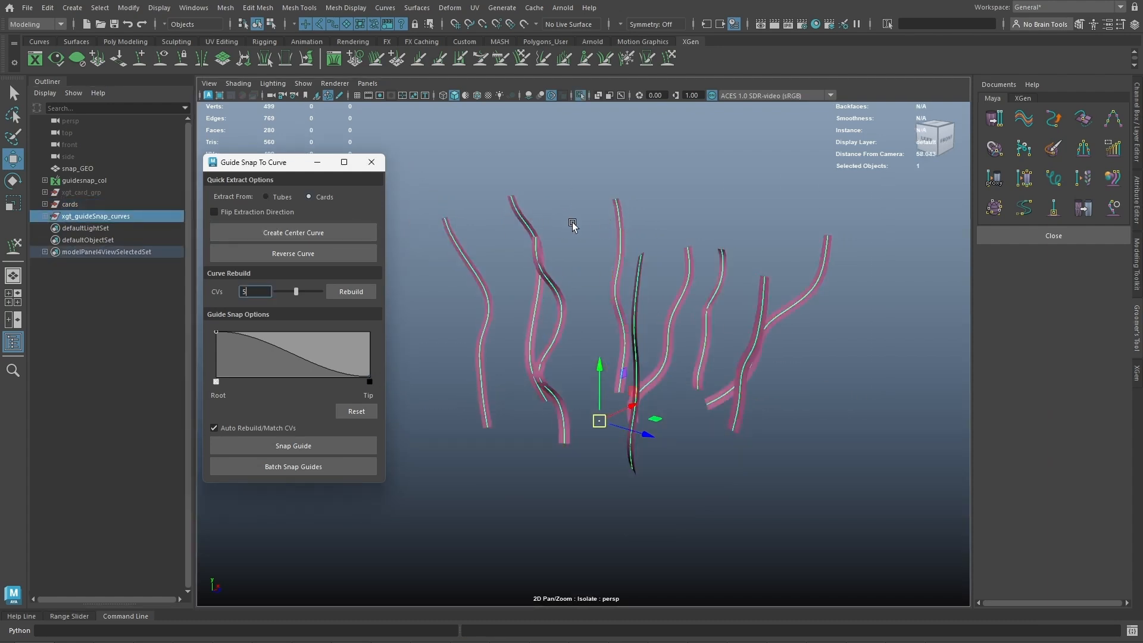
Step: Isolate the extracted center curves and inspect the CVs of one curve to find its starting end
{"action": "right_click_drag", "start_coordinate": [613, 222], "coordinate": [708, 237], "text": "alt"}
{"action": "key", "text": "ctrl+1"}
{"action": "key", "text": "ctrl+1"}
{"action": "left_click_drag", "start_coordinate": [555, 217], "coordinate": [538, 254]}
{"action": "key", "text": "q"}
{"action": "key", "text": "F8"}
{"action": "left_click_drag", "start_coordinate": [502, 153], "coordinate": [501, 157]}
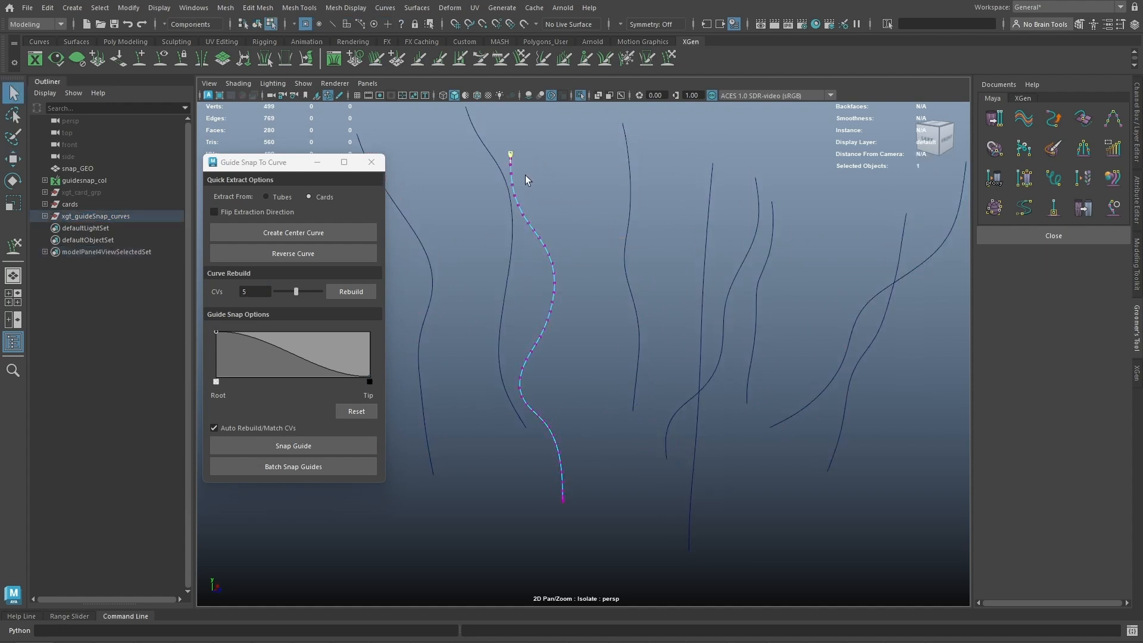
{"action": "key", "text": "ctrl+z"}
{"action": "key", "text": "F8"}
Step: Select all extracted center curves and reverse their direction
{"action": "right_click_drag", "start_coordinate": [589, 195], "coordinate": [483, 193], "text": "alt"}
{"action": "key", "text": "w"}
{"action": "left_click_drag", "start_coordinate": [414, 153], "coordinate": [479, 223]}
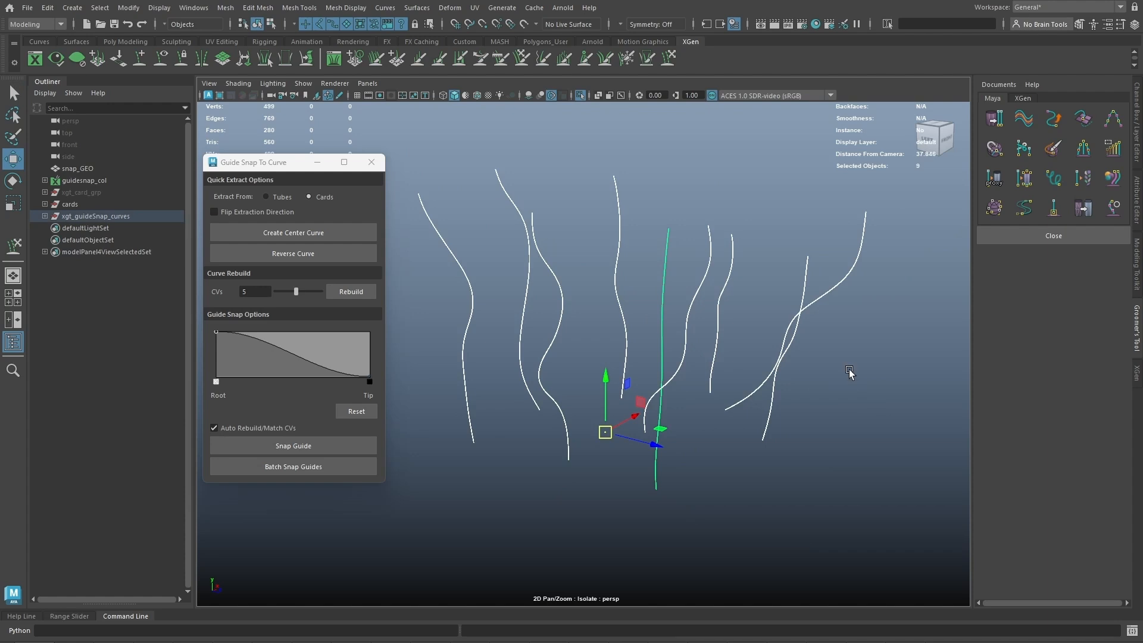
{"action": "left_click", "coordinate": [330, 251]}
Step: Select the first CV of every extracted curve to check the root ends, then return to object selection
{"action": "left_click_drag", "start_coordinate": [421, 262], "coordinate": [846, 370]}
{"action": "left_click", "coordinate": [100, 7]}
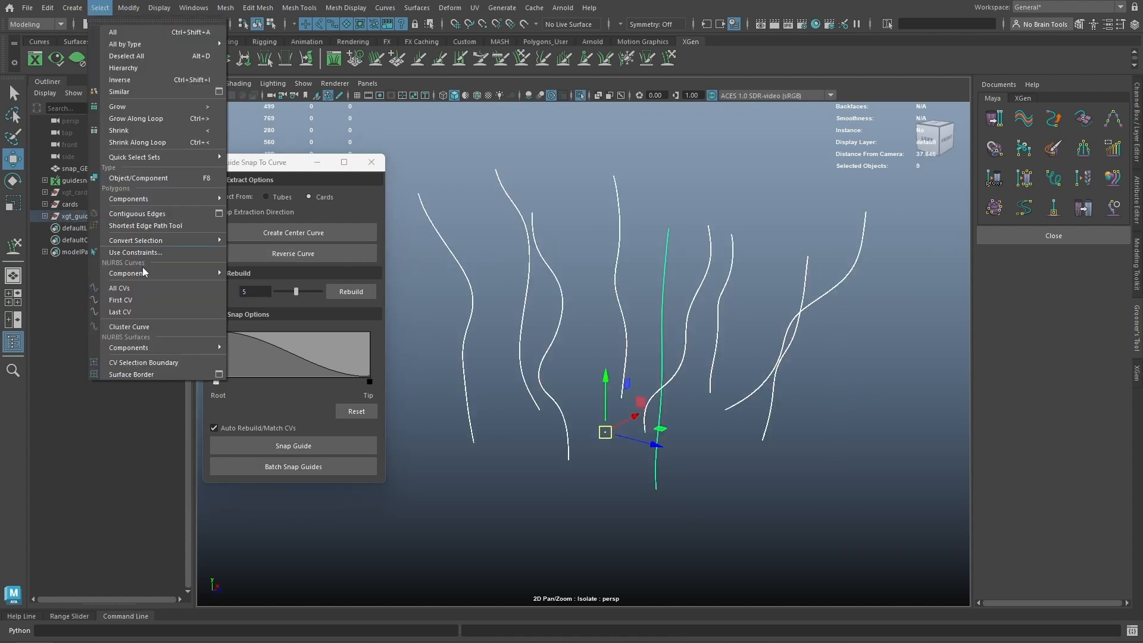
{"action": "left_click", "coordinate": [129, 302]}
{"action": "right_click_drag", "start_coordinate": [575, 287], "coordinate": [576, 265]}
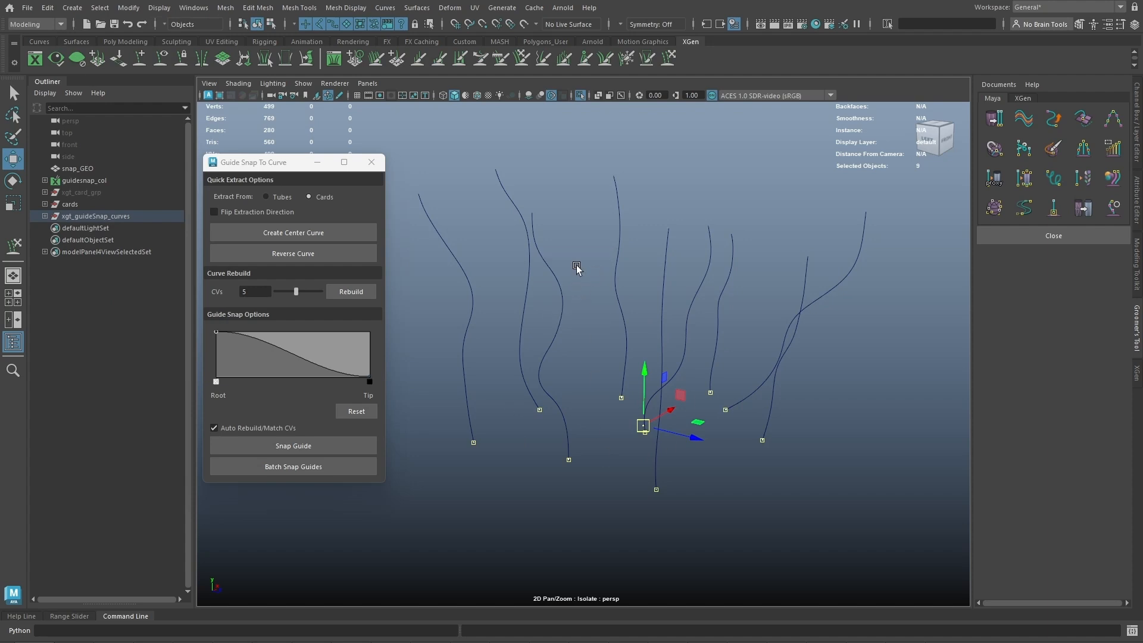
{"action": "left_click", "coordinate": [576, 265]}
Step: Turn off isolation, hide the cards group and select the xgt_guideSnap_curves group
{"action": "key", "text": "ctrl+1"}
{"action": "left_click", "coordinate": [112, 206]}
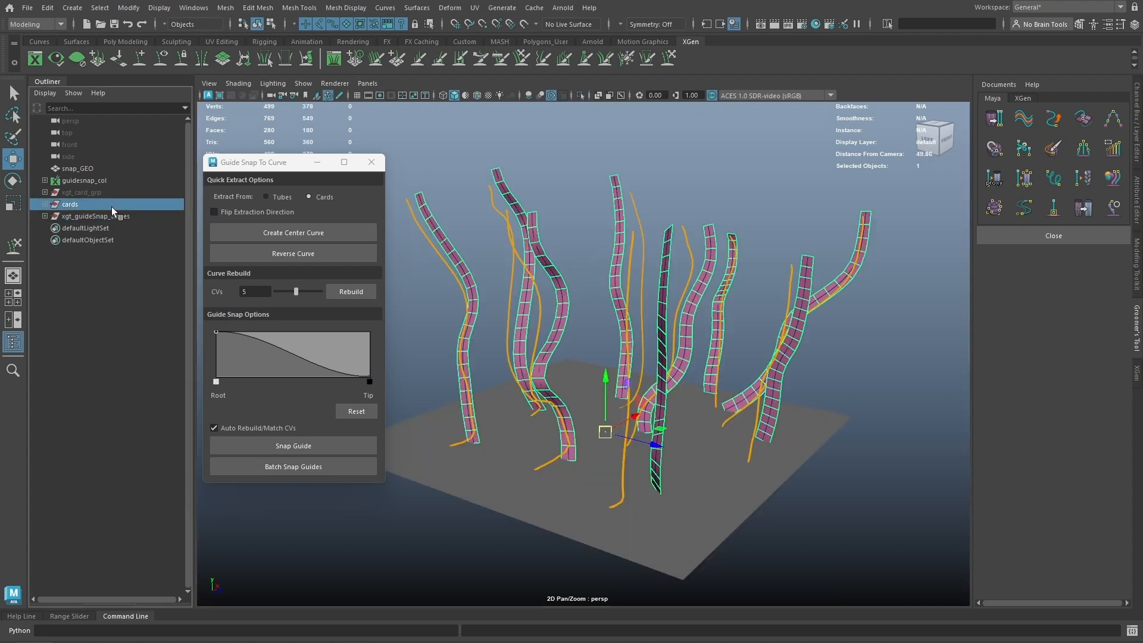
{"action": "key", "text": "ctrl+h"}
{"action": "left_click", "coordinate": [122, 217]}
{"action": "left_click_drag", "start_coordinate": [676, 230], "coordinate": [764, 301], "text": "alt"}
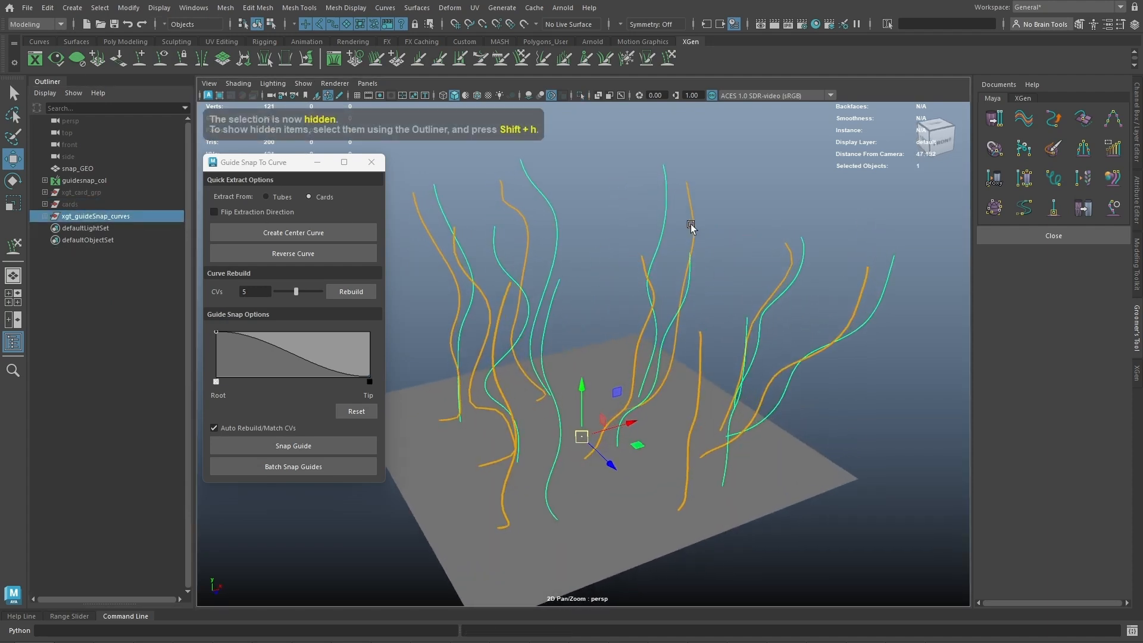
Step: Select XGen guides together with their neighbouring extracted curves to compare how they pair up
{"action": "left_click", "coordinate": [700, 224]}
{"action": "left_click", "coordinate": [673, 214], "text": "shift"}
{"action": "left_click", "coordinate": [523, 206]}
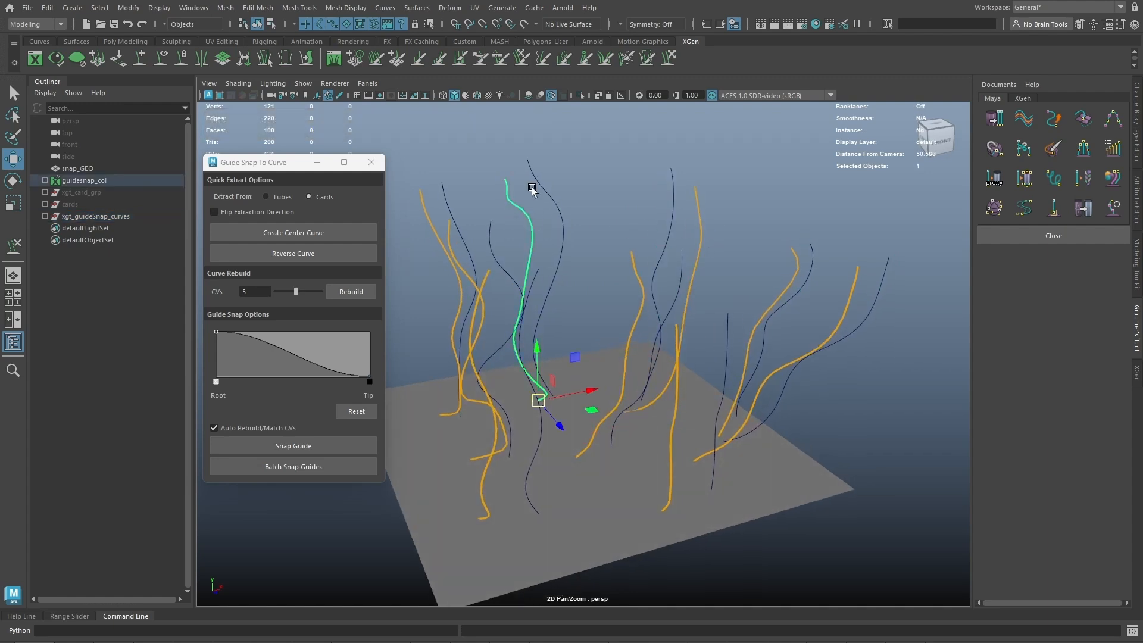
{"action": "left_click", "coordinate": [553, 200], "text": "shift"}
{"action": "left_click_drag", "start_coordinate": [556, 205], "coordinate": [595, 262], "text": "alt"}
{"action": "right_click_drag", "start_coordinate": [594, 262], "coordinate": [571, 256], "text": "alt"}
{"action": "mouse_move", "coordinate": [571, 256]}
{"action": "left_mouse_down", "text": "alt"}
{"action": "mouse_move", "coordinate": [569, 266]}
{"action": "mouse_move", "coordinate": [583, 247]}
{"action": "left_mouse_up", "text": "alt"}
Step: Batch snap the guides of the guidesnap_des description to the curves in xgt_guideSnap_curves
{"action": "left_click", "coordinate": [45, 180]}
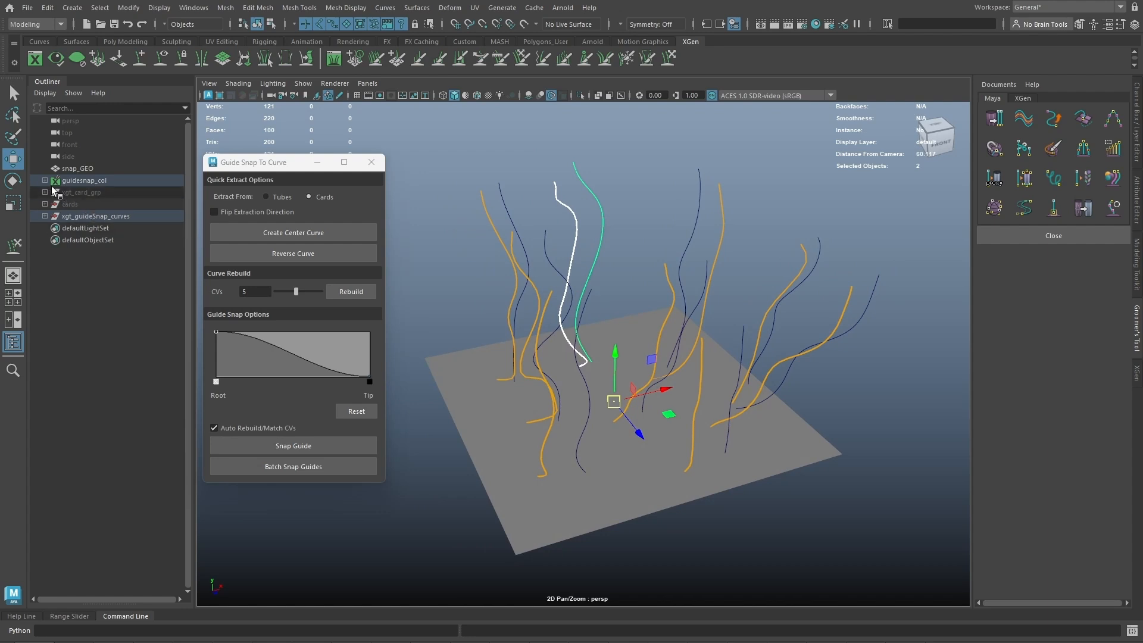
{"action": "left_click", "coordinate": [86, 192]}
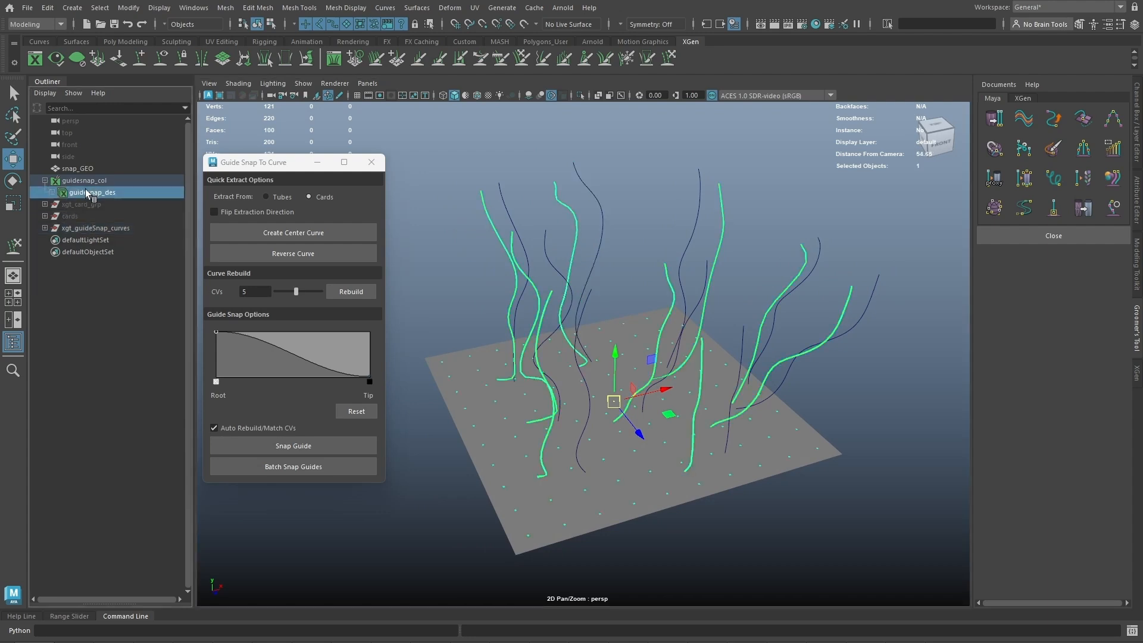
{"action": "left_click", "coordinate": [106, 231], "text": "ctrl"}
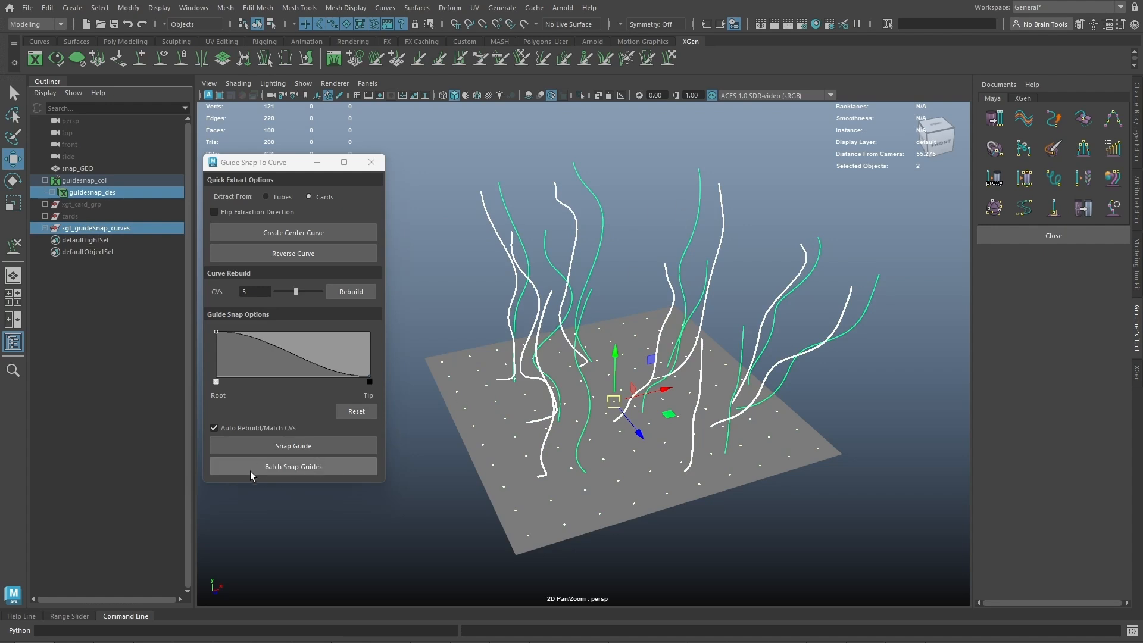
{"action": "left_click", "coordinate": [286, 467]}
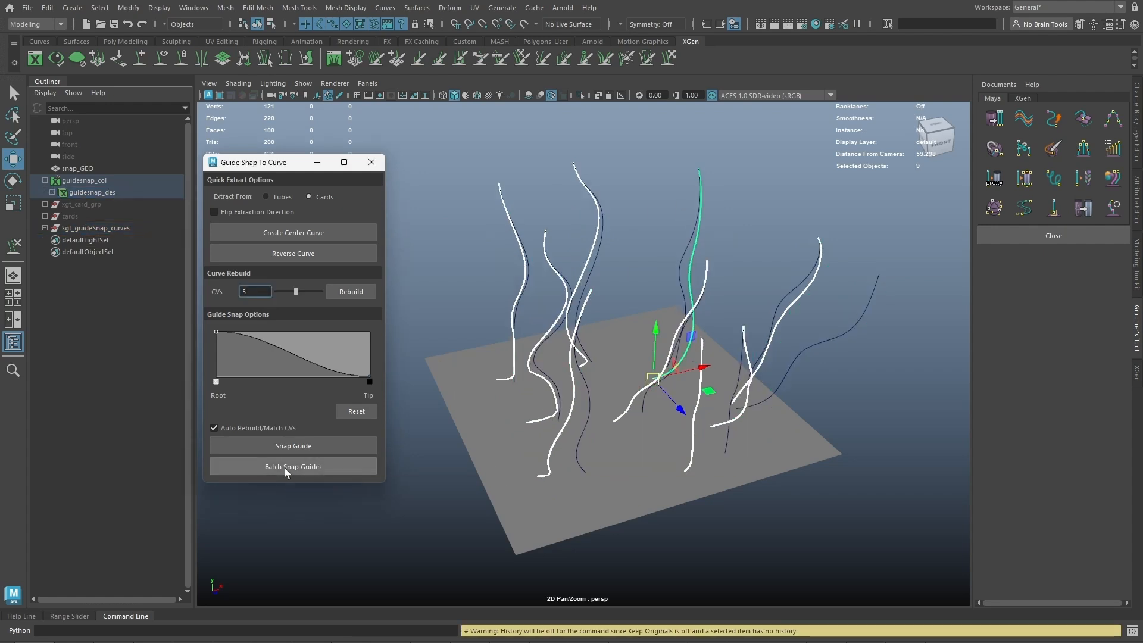
Step: Select snapped guides with their matching curves to compare how closely their shapes follow each other
{"action": "left_click", "coordinate": [603, 237]}
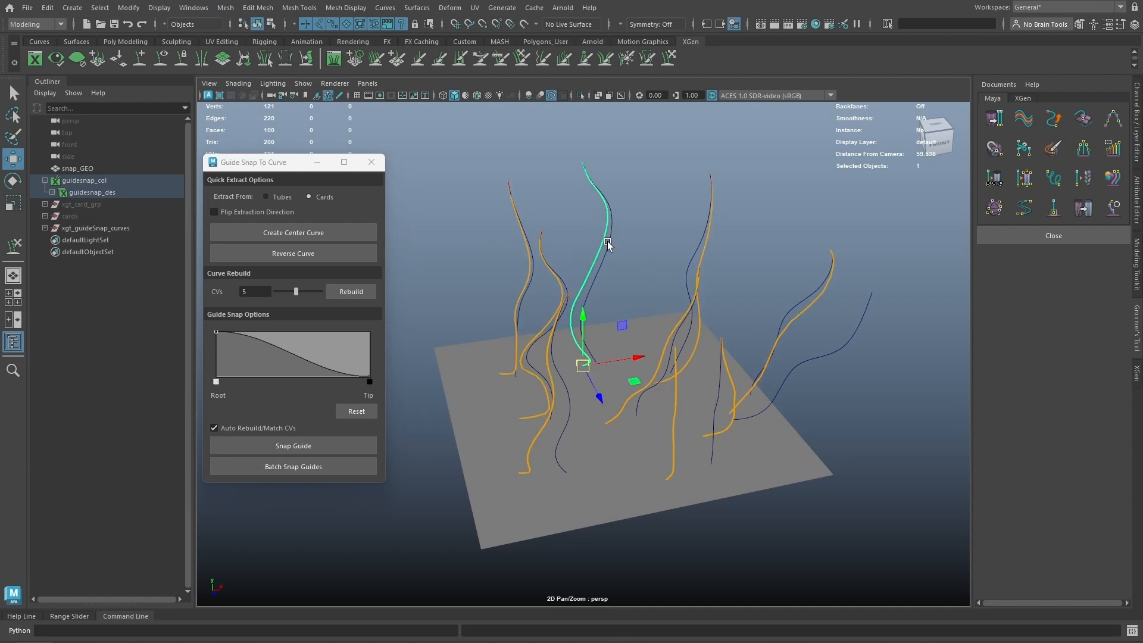
{"action": "left_click", "coordinate": [608, 242], "text": "shift"}
{"action": "left_click", "coordinate": [704, 249]}
{"action": "left_click", "coordinate": [700, 243], "text": "shift"}
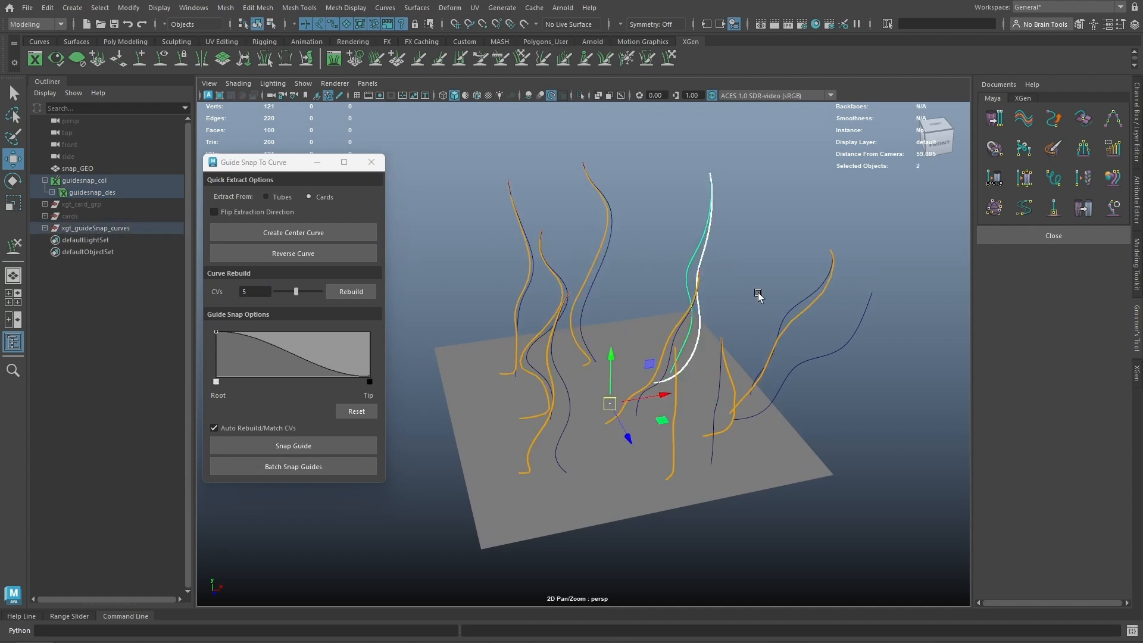
{"action": "left_click_drag", "start_coordinate": [757, 292], "coordinate": [778, 299], "text": "alt"}
Step: Examine the three guides near the edge of the plane against the curves around them
{"action": "left_click_drag", "start_coordinate": [723, 210], "coordinate": [859, 413]}
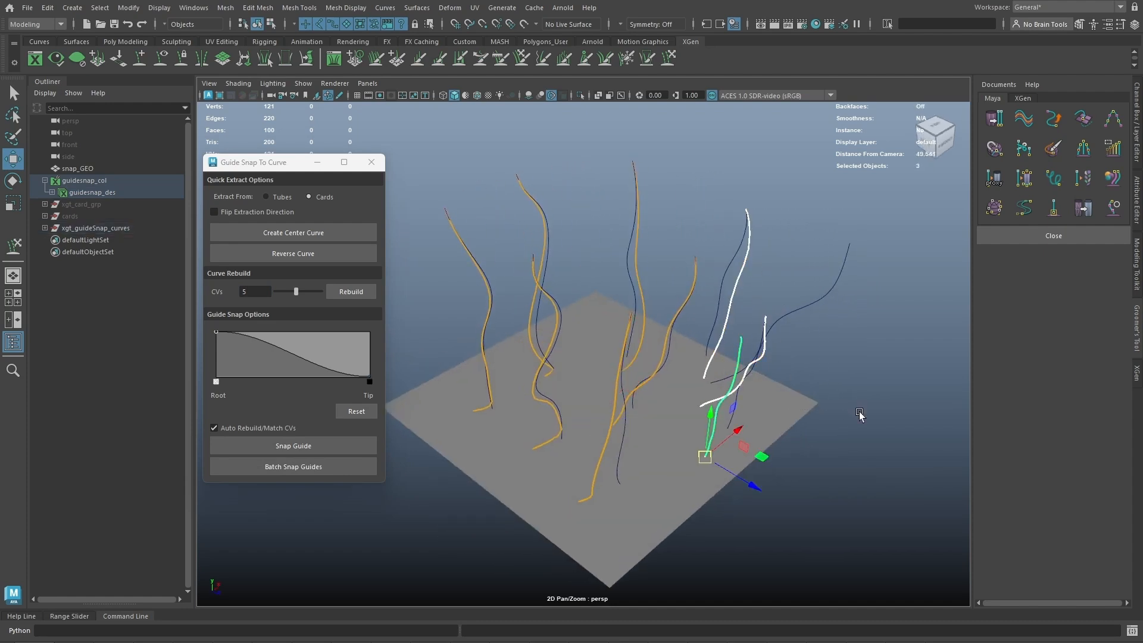
{"action": "left_click_drag", "start_coordinate": [821, 339], "coordinate": [730, 395], "text": "alt"}
{"action": "right_click_drag", "start_coordinate": [730, 395], "coordinate": [824, 378], "text": "alt"}
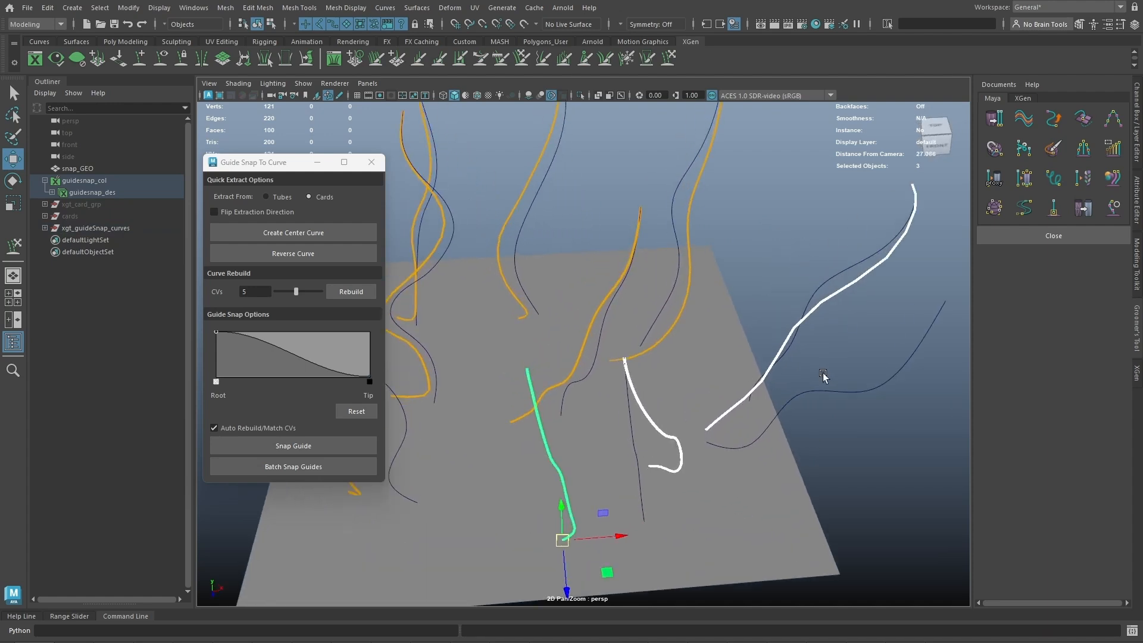
{"action": "left_click_drag", "start_coordinate": [824, 377], "coordinate": [706, 368], "text": "alt"}
{"action": "left_click", "coordinate": [707, 373]}
{"action": "left_click", "coordinate": [802, 356]}
{"action": "left_click_drag", "start_coordinate": [797, 360], "coordinate": [671, 474], "text": "alt"}
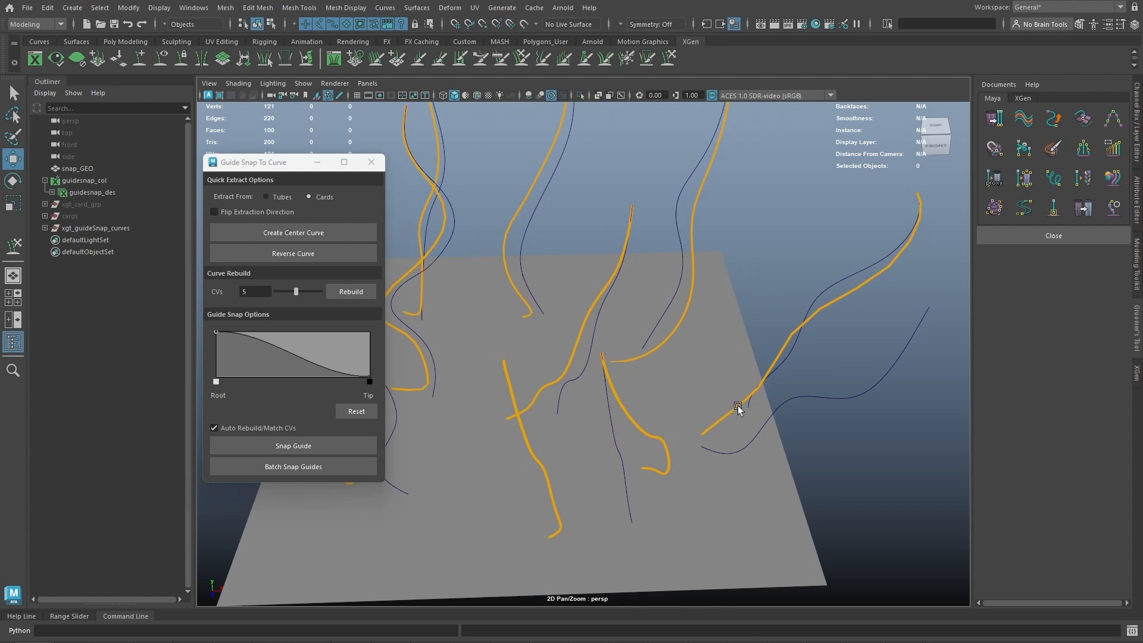
Step: Select the long outward-leaning guide and its matching curve and apply Snap Guide to the pair
{"action": "left_click_drag", "start_coordinate": [738, 409], "coordinate": [826, 327], "text": "alt"}
{"action": "left_click", "coordinate": [866, 307]}
{"action": "left_click", "coordinate": [852, 300], "text": "shift"}
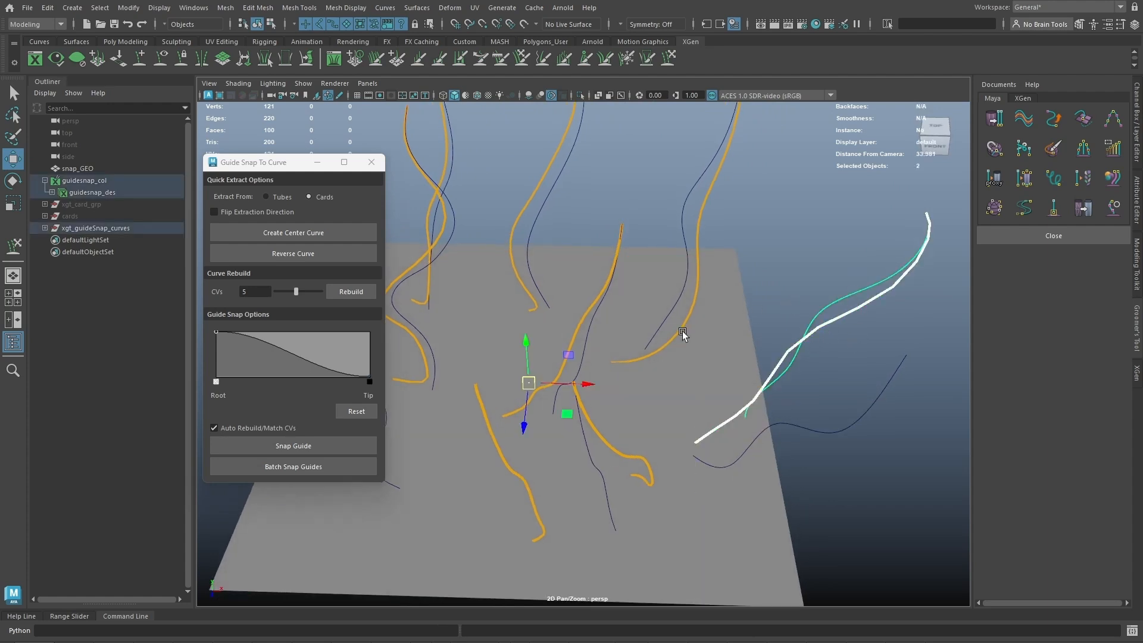
{"action": "left_click", "coordinate": [301, 445]}
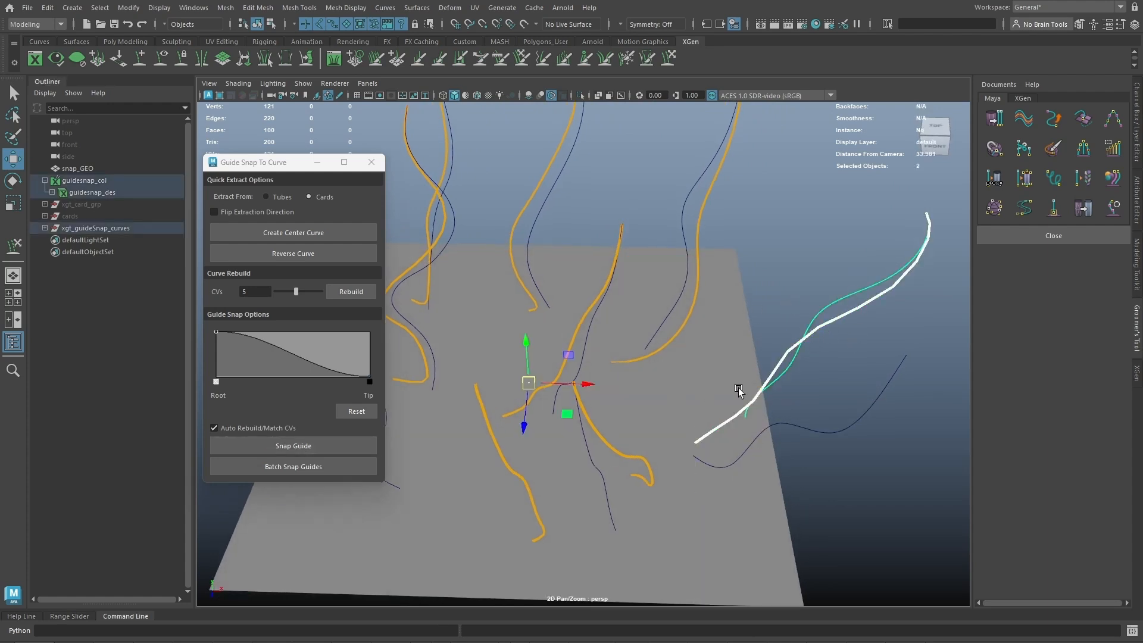
Step: Snap the guide with the hooked root to the unmatched outward-sweeping curve
{"action": "left_click_drag", "start_coordinate": [740, 388], "coordinate": [676, 428], "text": "alt"}
{"action": "left_click", "coordinate": [832, 388], "text": "shift"}
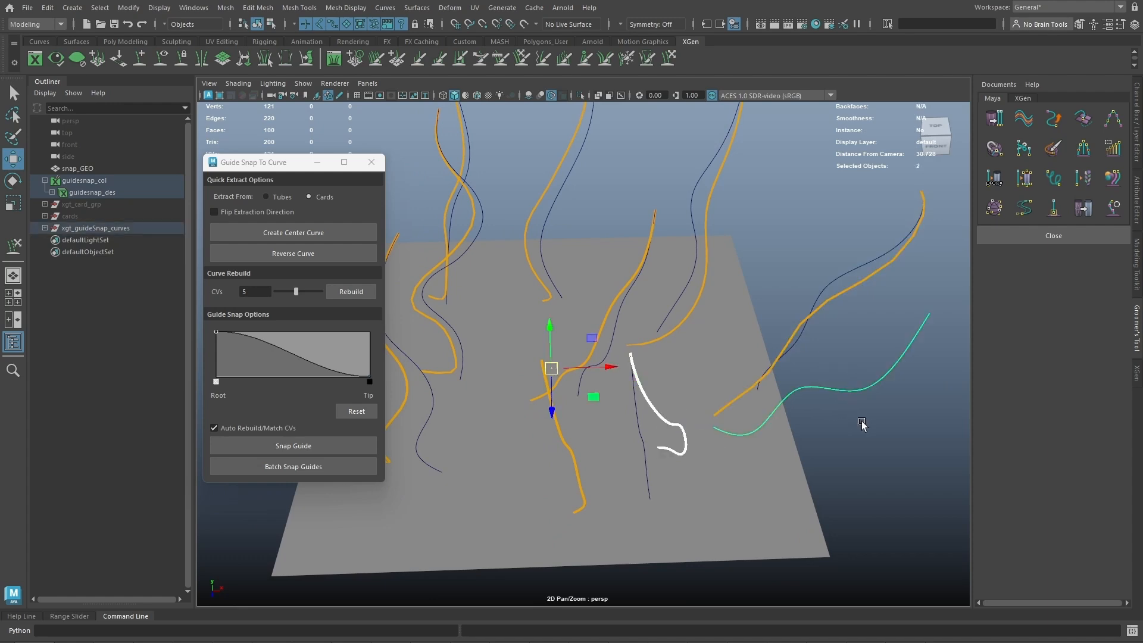
{"action": "left_click", "coordinate": [341, 445]}
Step: Snap the remaining guide near the plane's front edge to the nearly straight unmatched curve
{"action": "left_click_drag", "start_coordinate": [593, 465], "coordinate": [543, 491]}
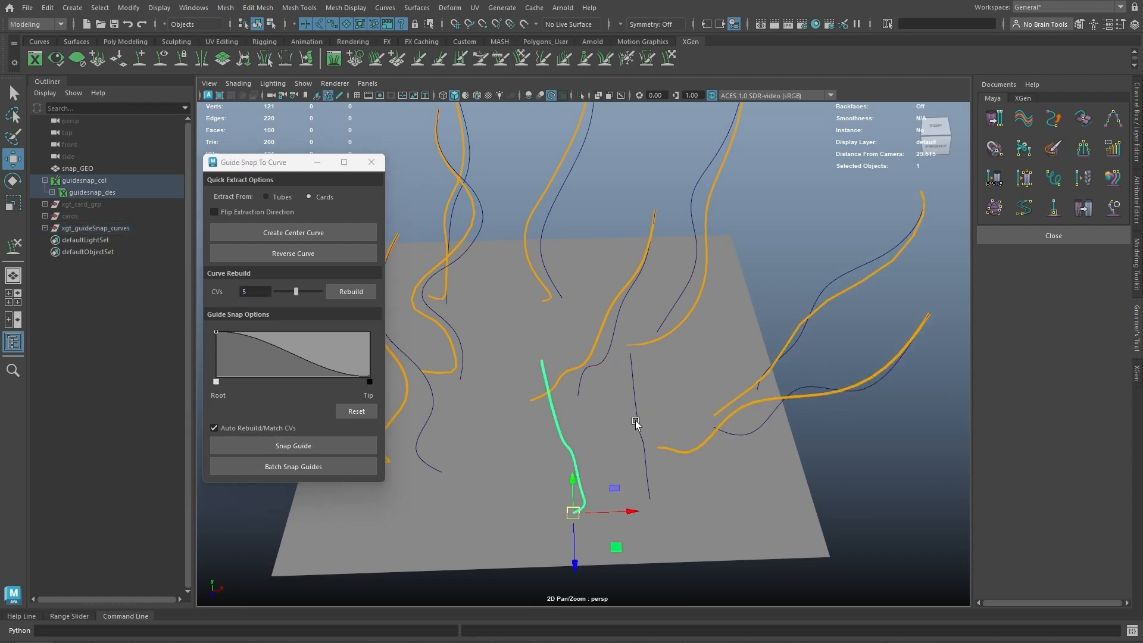
{"action": "left_click", "coordinate": [635, 419], "text": "shift"}
{"action": "left_click", "coordinate": [337, 446]}
Step: Add a low point near the root of the snap ramp and snap the front guide to its curve again
{"action": "left_click_drag", "start_coordinate": [711, 413], "coordinate": [728, 367], "text": "alt"}
{"action": "left_click", "coordinate": [636, 280]}
{"action": "left_click_drag", "start_coordinate": [642, 363], "coordinate": [644, 346], "text": "alt"}
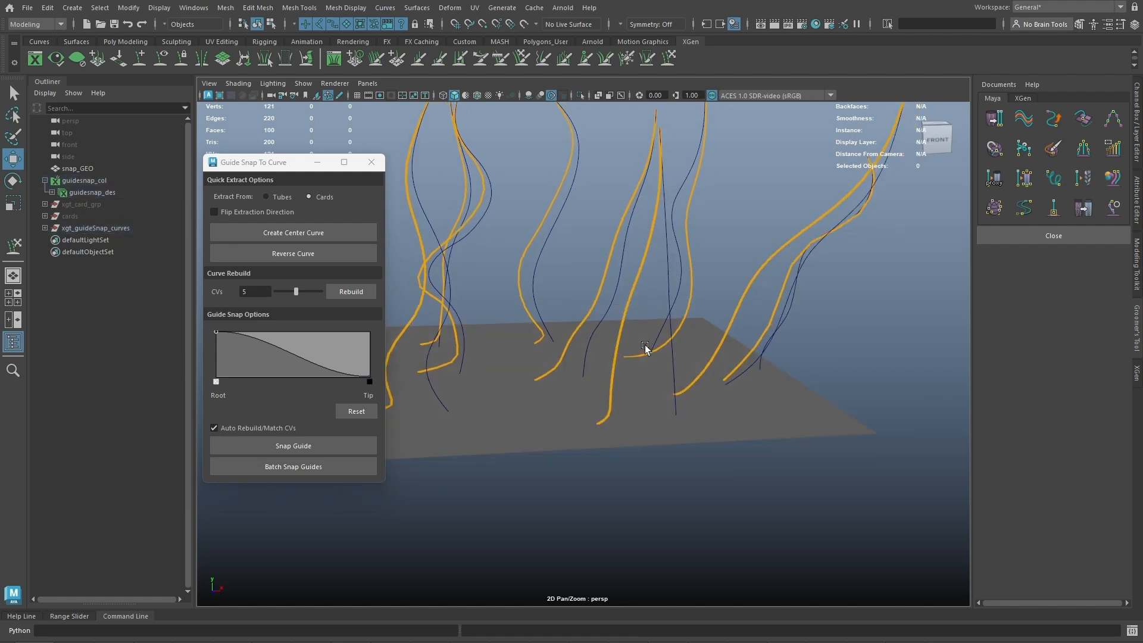
{"action": "left_click", "coordinate": [626, 292]}
{"action": "left_click", "coordinate": [671, 287], "text": "shift"}
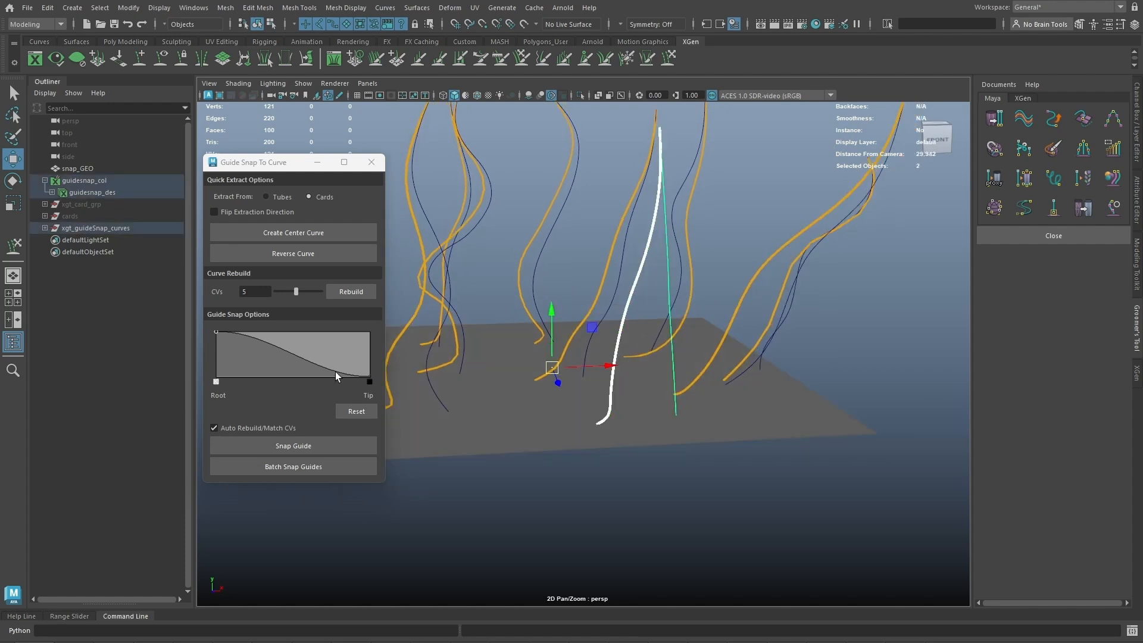
{"action": "left_click_drag", "start_coordinate": [337, 375], "coordinate": [263, 367]}
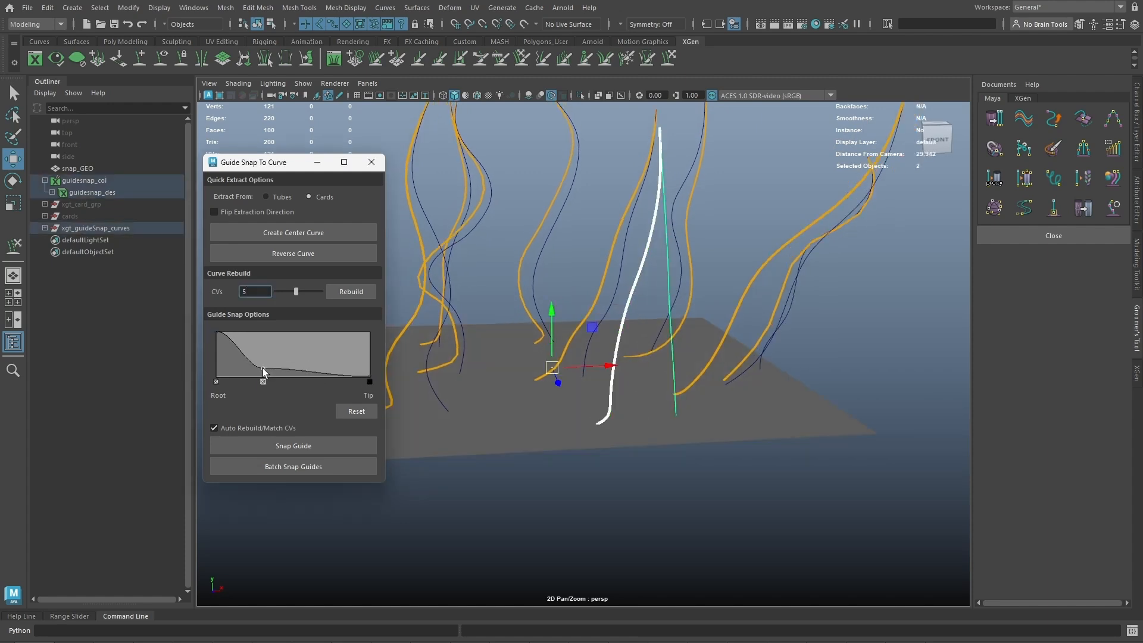
{"action": "left_click", "coordinate": [321, 445]}
Step: Inspect the re-snapped front guide against its curve from several angles
{"action": "left_click_drag", "start_coordinate": [632, 271], "coordinate": [737, 221], "text": "alt"}
{"action": "left_click", "coordinate": [739, 221]}
{"action": "middle_click_drag", "start_coordinate": [704, 376], "coordinate": [692, 348], "text": "alt"}
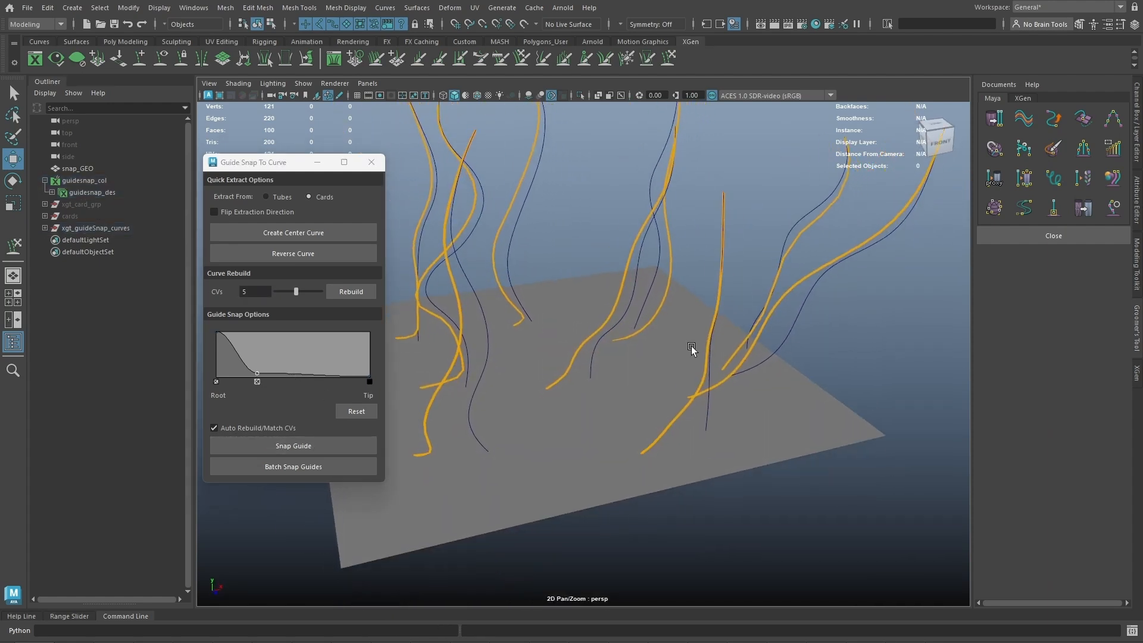
{"action": "left_click", "coordinate": [696, 377]}
{"action": "left_click", "coordinate": [703, 378]}
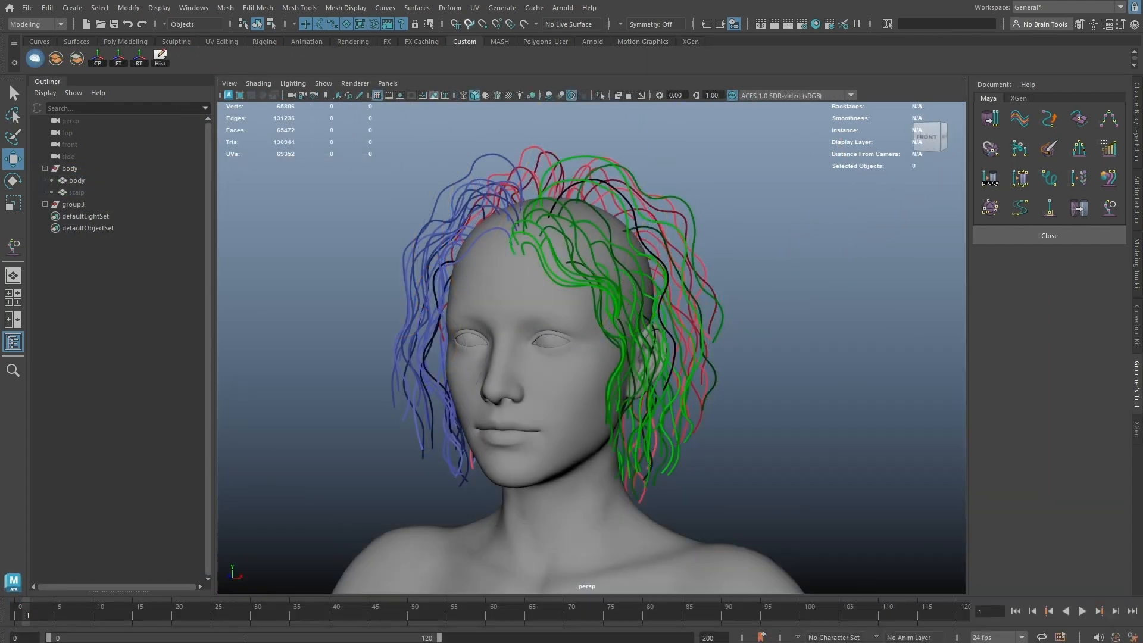
Step: Open the Curve Color Tool and bring up its component display options for curves
{"action": "left_click", "coordinate": [1110, 180]}
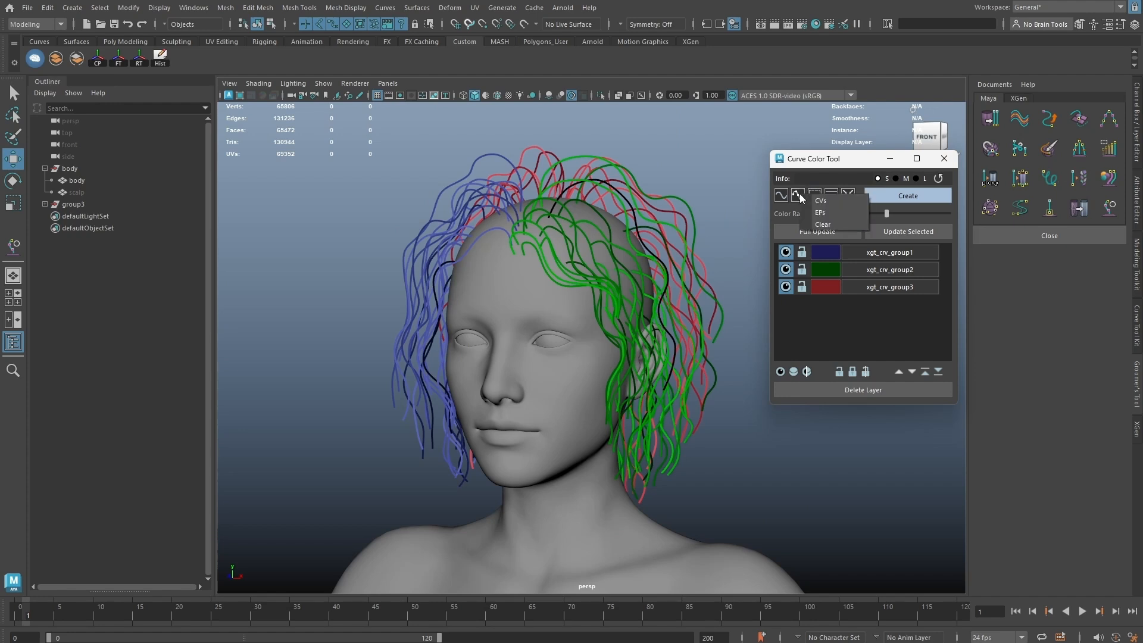
{"action": "right_click", "coordinate": [798, 194]}
{"action": "left_click", "coordinate": [721, 202]}
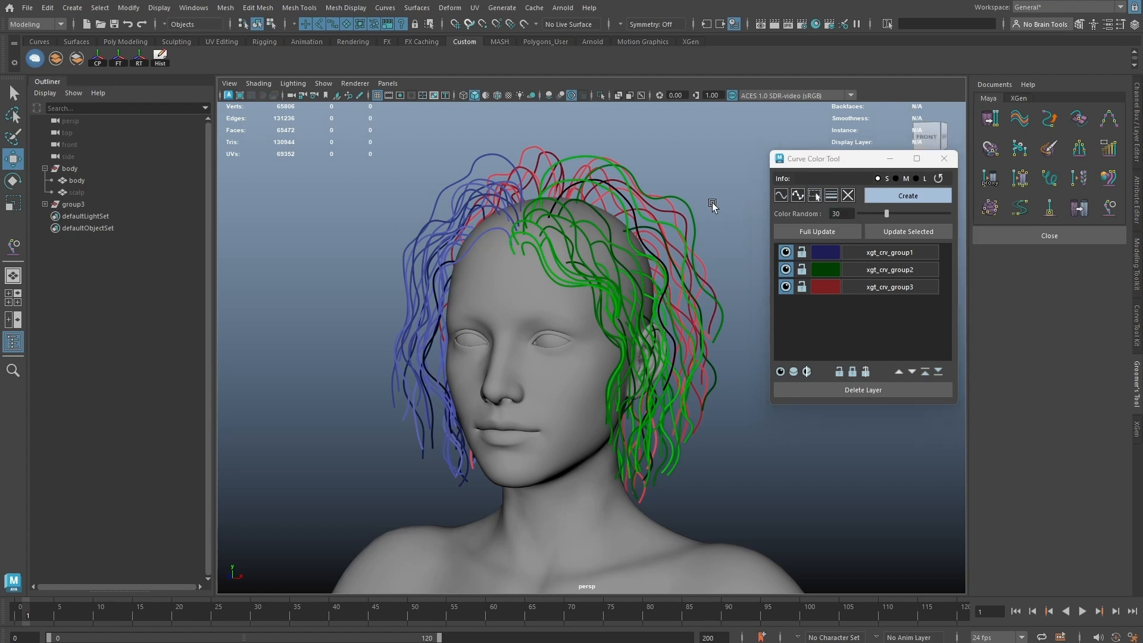
Step: Display the CVs on the outermost green curve beside the head
{"action": "left_click", "coordinate": [683, 202]}
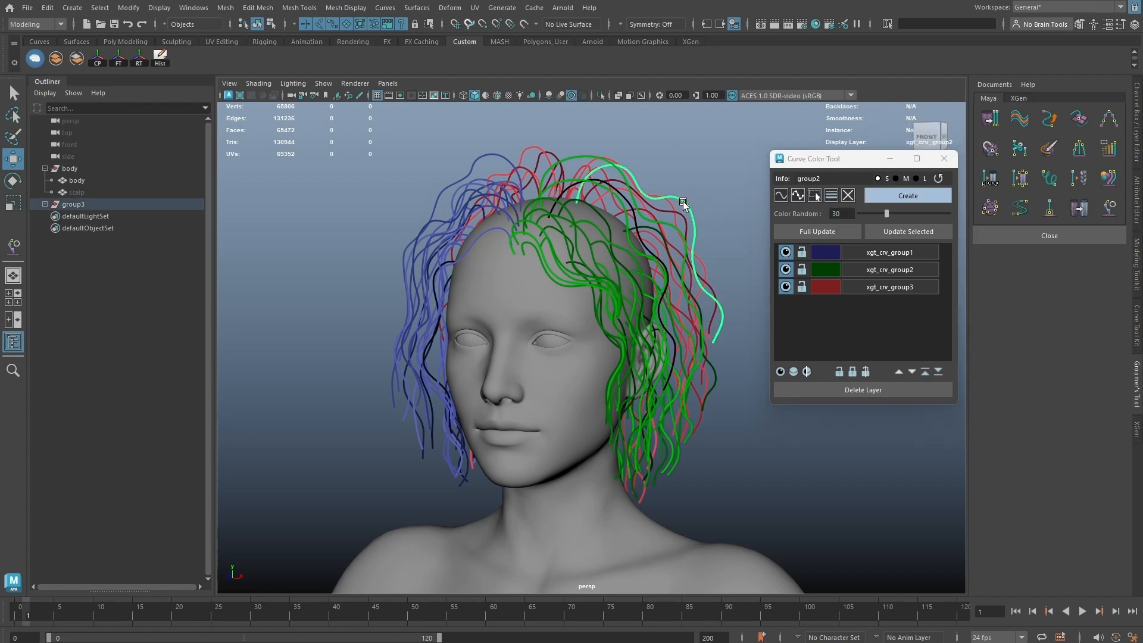
{"action": "right_click", "coordinate": [799, 194]}
{"action": "left_click", "coordinate": [813, 199]}
{"action": "left_click", "coordinate": [730, 210]}
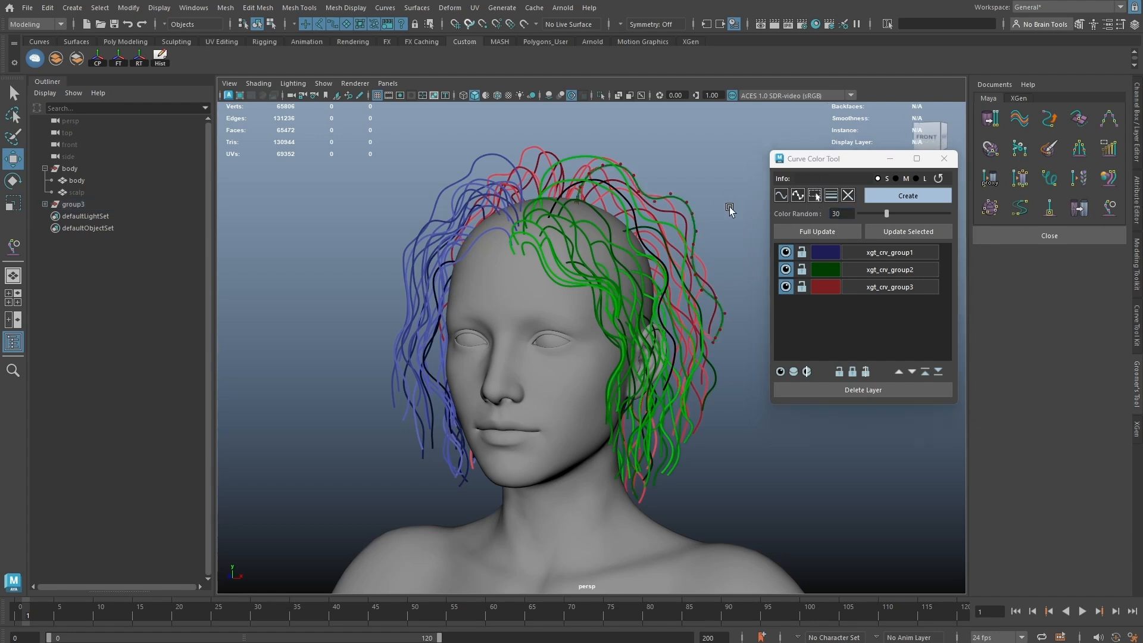
Step: Display the CVs on the whole bundle of outer green and red curves beside the head
{"action": "left_click_drag", "start_coordinate": [686, 210], "coordinate": [647, 232]}
{"action": "right_click", "coordinate": [800, 198]}
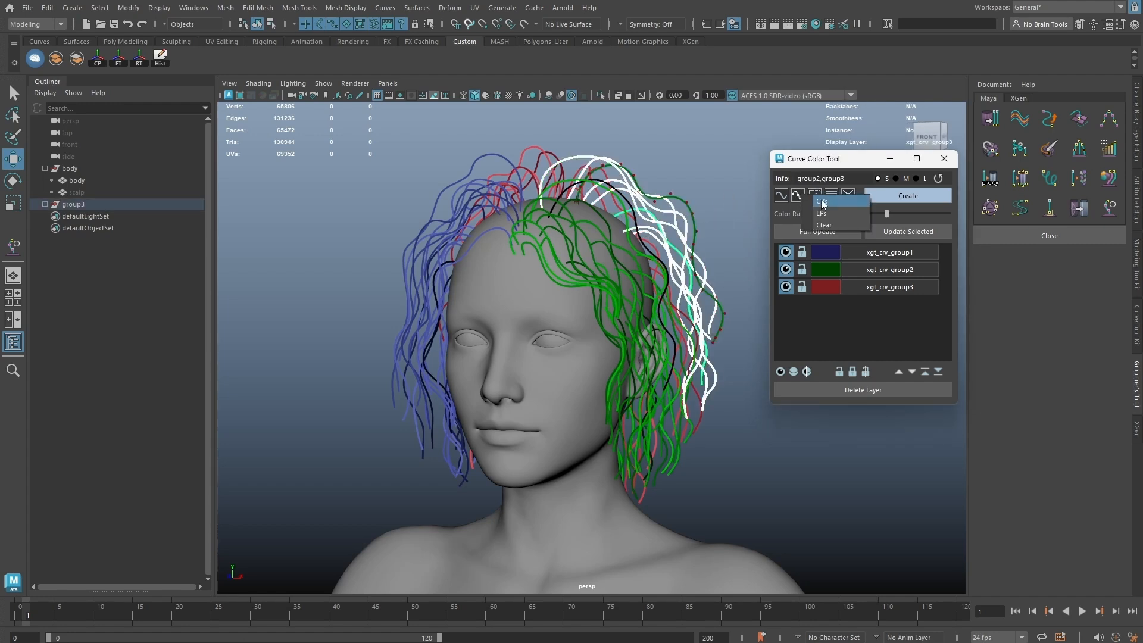
{"action": "left_click", "coordinate": [817, 200]}
{"action": "left_click", "coordinate": [735, 199]}
Step: Clear the CV display from the bundle of outer green and red curves
{"action": "left_click_drag", "start_coordinate": [732, 165], "coordinate": [648, 256]}
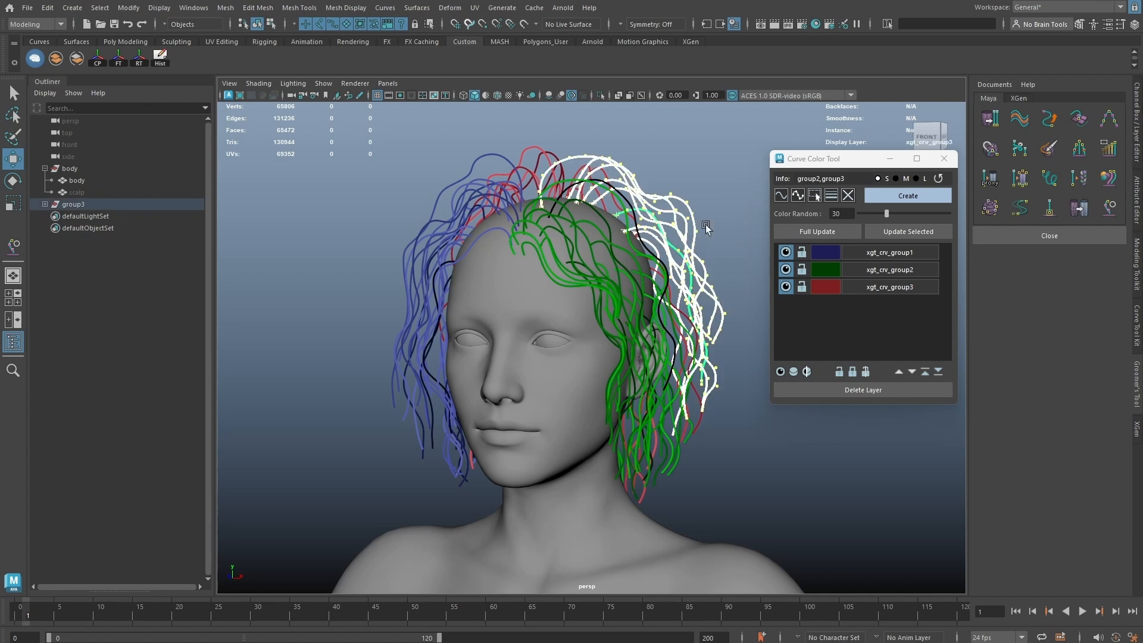
{"action": "right_click", "coordinate": [799, 195]}
{"action": "left_click", "coordinate": [821, 229]}
{"action": "left_click", "coordinate": [721, 212]}
Step: Display the EPs on the bundle of outer green and red curves beside the head
{"action": "left_click_drag", "start_coordinate": [715, 183], "coordinate": [641, 242]}
{"action": "right_click", "coordinate": [797, 196]}
{"action": "left_click", "coordinate": [817, 215]}
{"action": "left_click", "coordinate": [718, 228]}
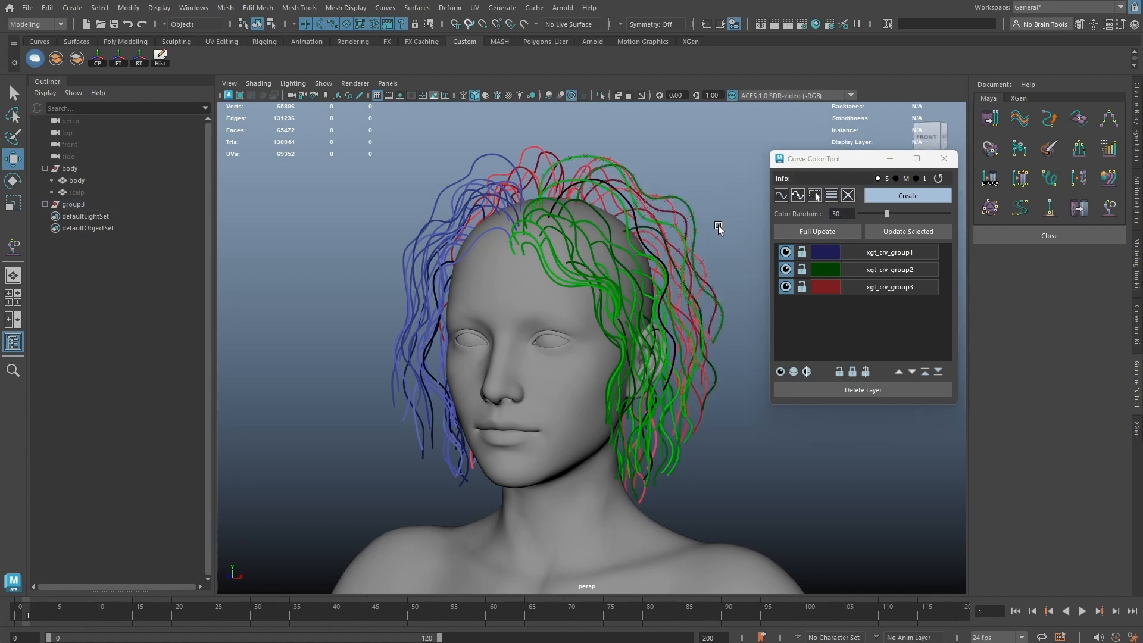
Step: Clear the EP display from the outer green and red curves and deselect them
{"action": "left_click_drag", "start_coordinate": [723, 197], "coordinate": [653, 263]}
{"action": "right_click", "coordinate": [798, 195]}
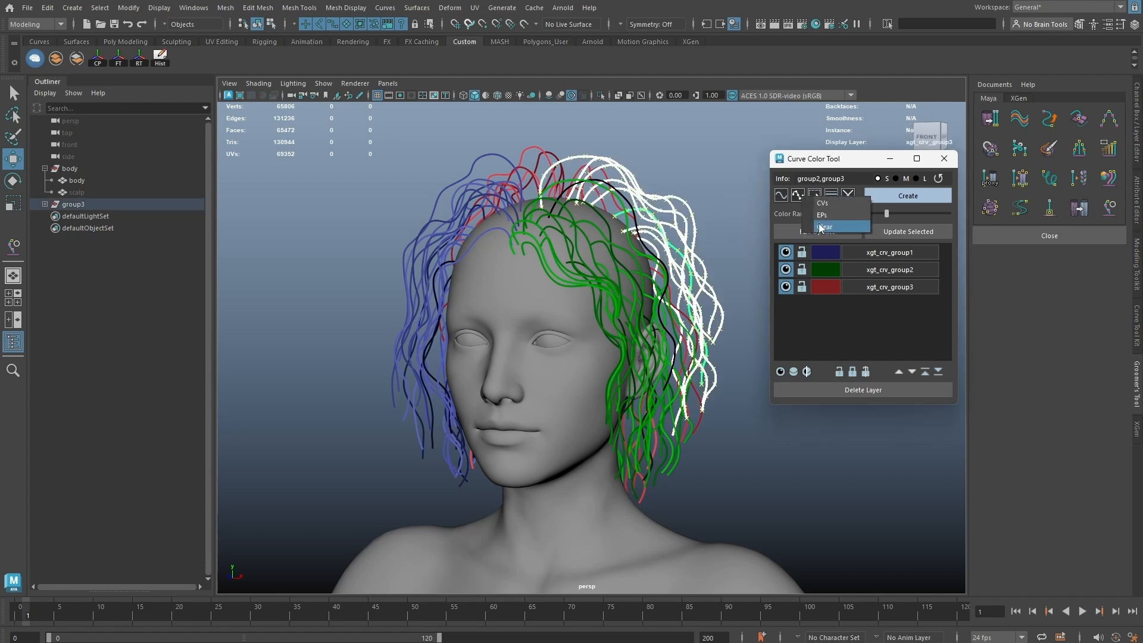
{"action": "left_click", "coordinate": [820, 228]}
{"action": "left_click", "coordinate": [731, 220]}
Step: Rename the blue curve layer xgt_crv_group1 as back
{"action": "right_click", "coordinate": [880, 252]}
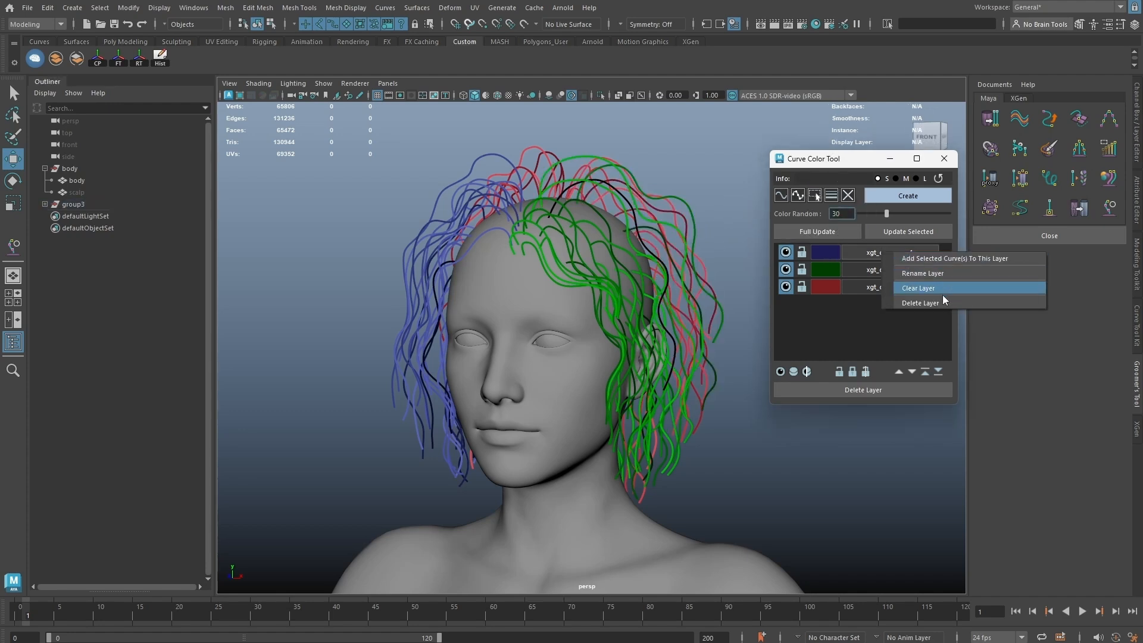
{"action": "left_click", "coordinate": [926, 273]}
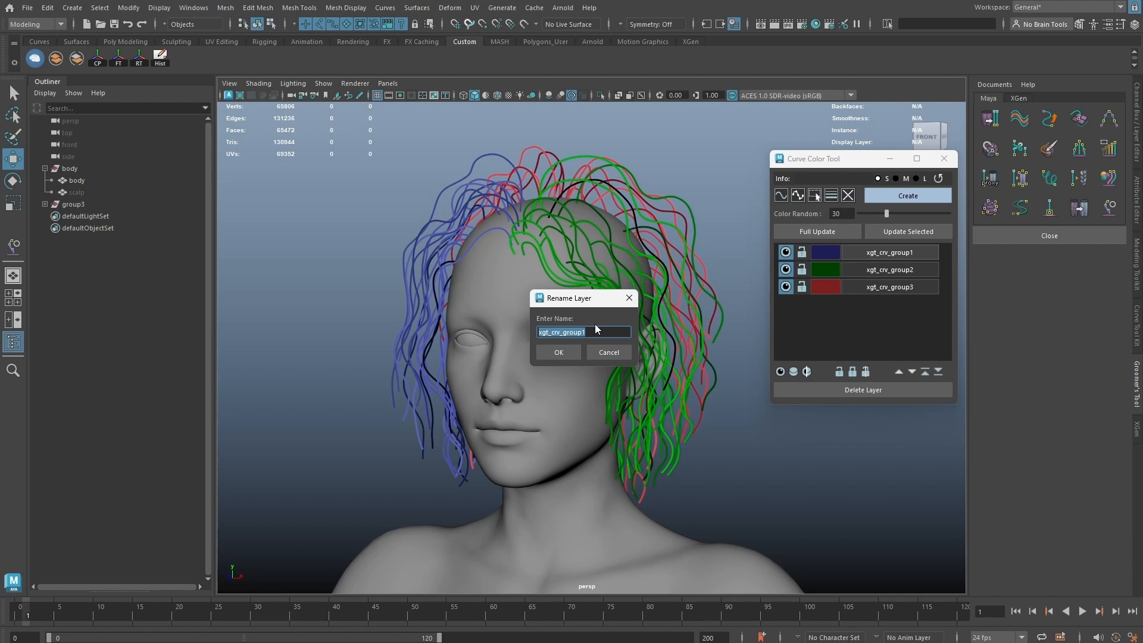
{"action": "type", "text": "back"}
{"action": "key", "text": "Return"}
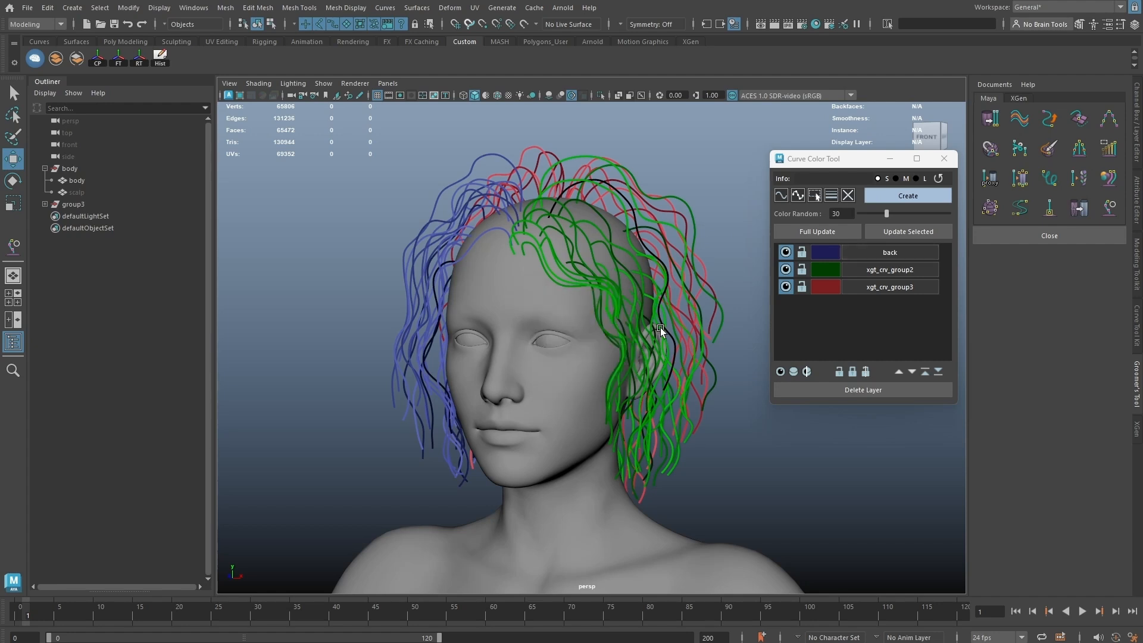
Step: Rename the green curve layer as sideA and the red curve layer as sideB
{"action": "right_click", "coordinate": [883, 272]}
{"action": "left_click", "coordinate": [904, 288]}
{"action": "type", "text": "sideA"}
{"action": "key", "text": "Return"}
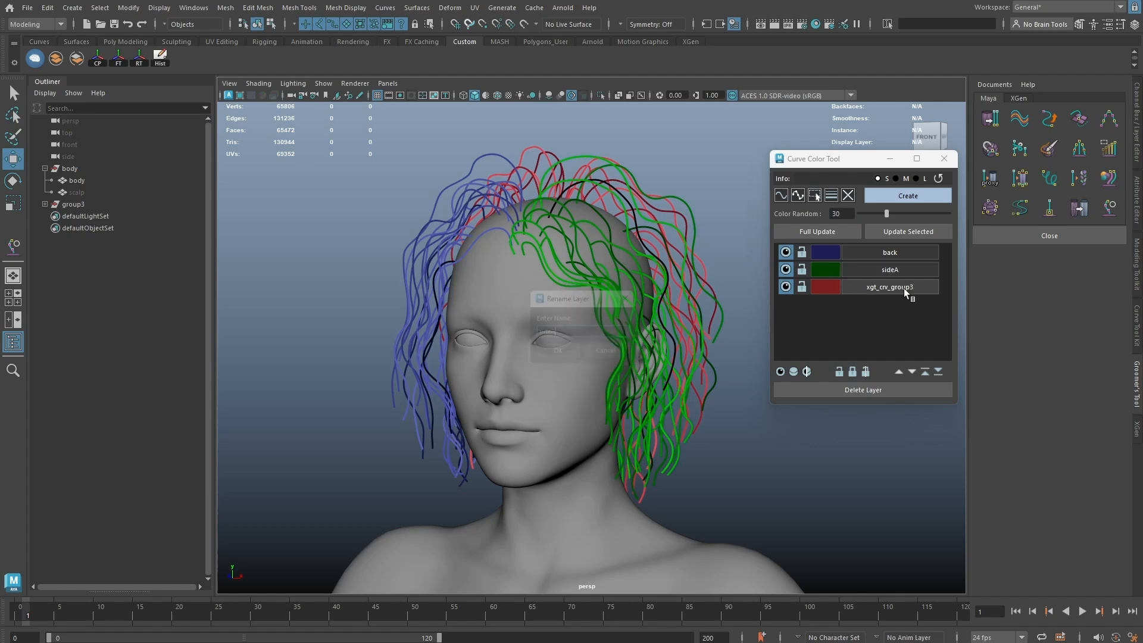
{"action": "type", "text": "sideB"}
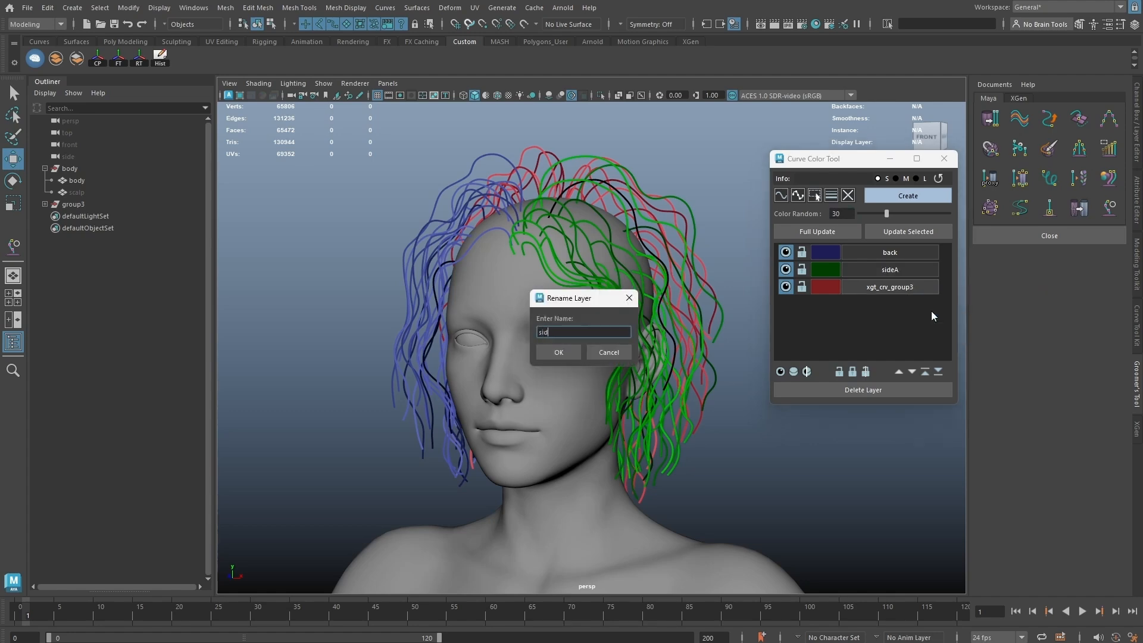
{"action": "key", "text": "Return"}
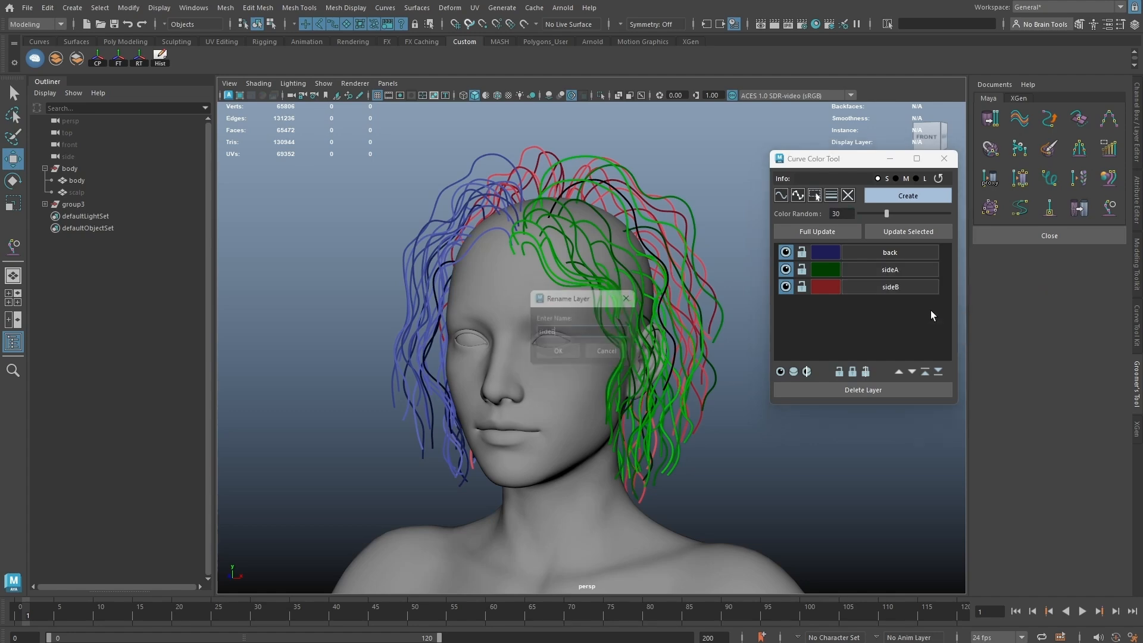